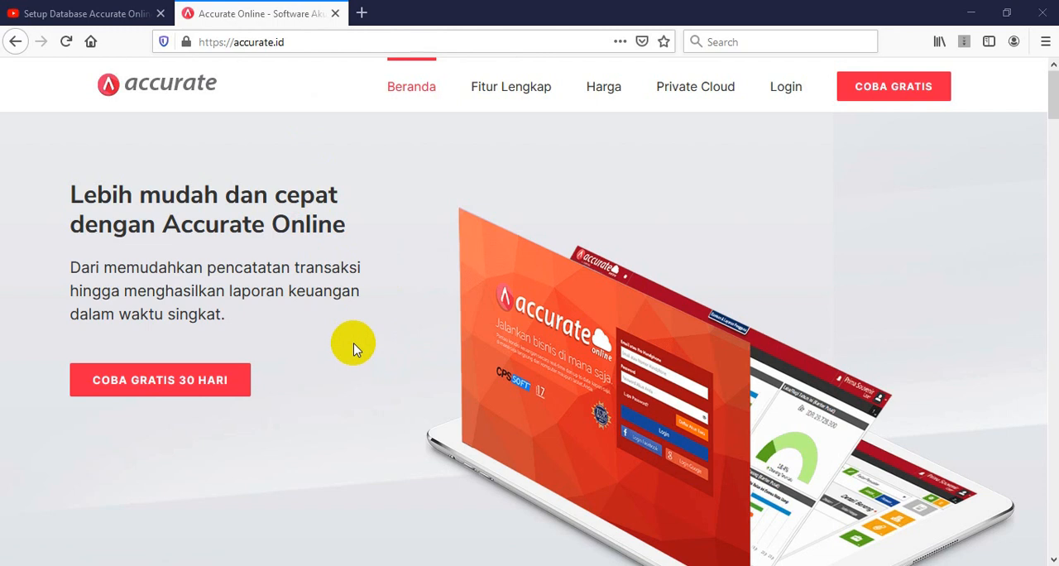
# Go to the Accurate login and start creating a new database from the account's database page
pyautogui.click(786, 92)
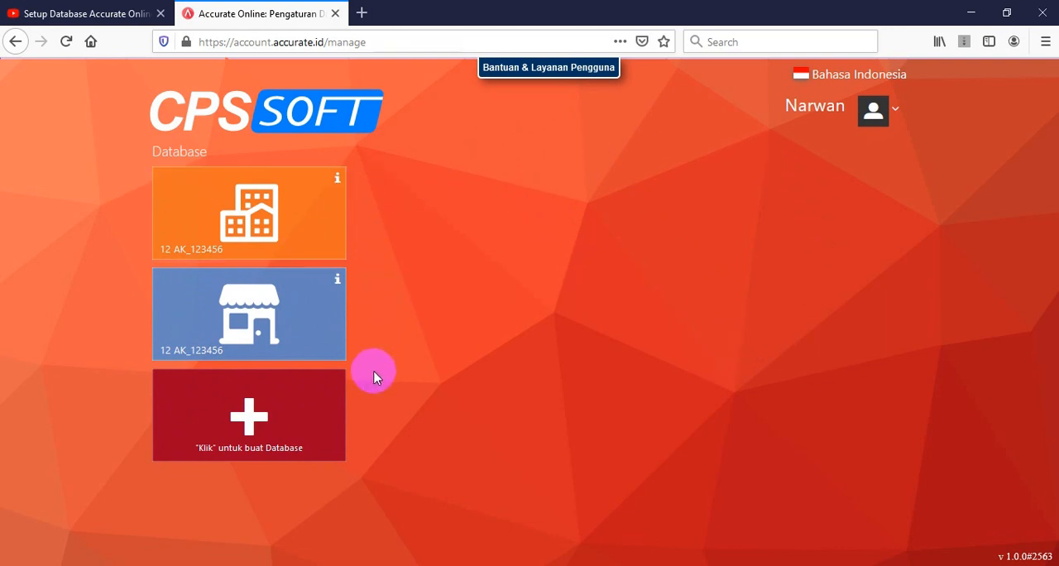
pyautogui.click(266, 430)
pyautogui.click(255, 428)
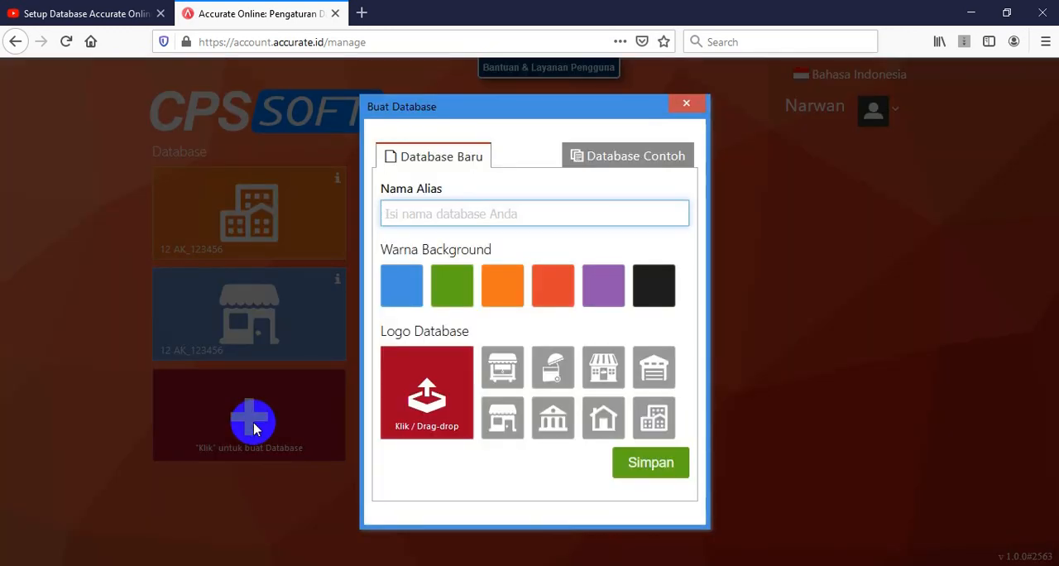
# Enter PT TELESINDO as the alias name of the new database
pyautogui.write('p')
pyautogui.press('BackSpace')
pyautogui.write('P')
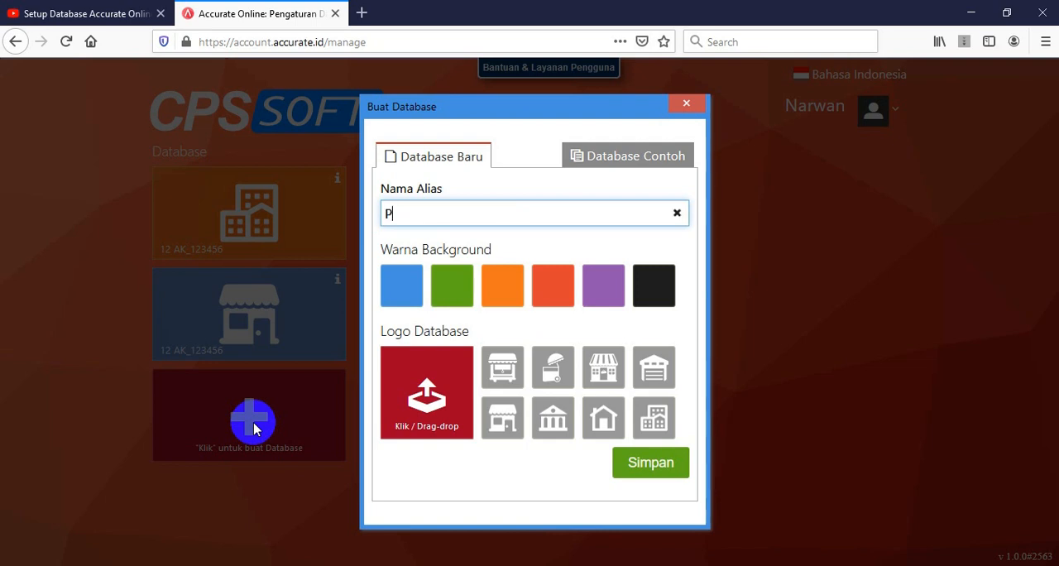
pyautogui.write('T TELE')
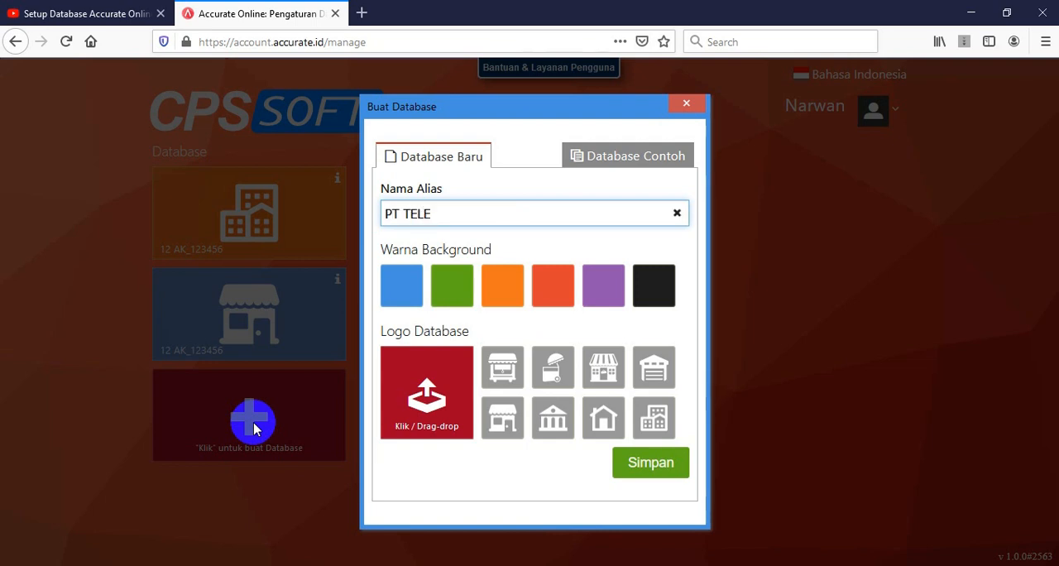
pyautogui.write('SINDO')
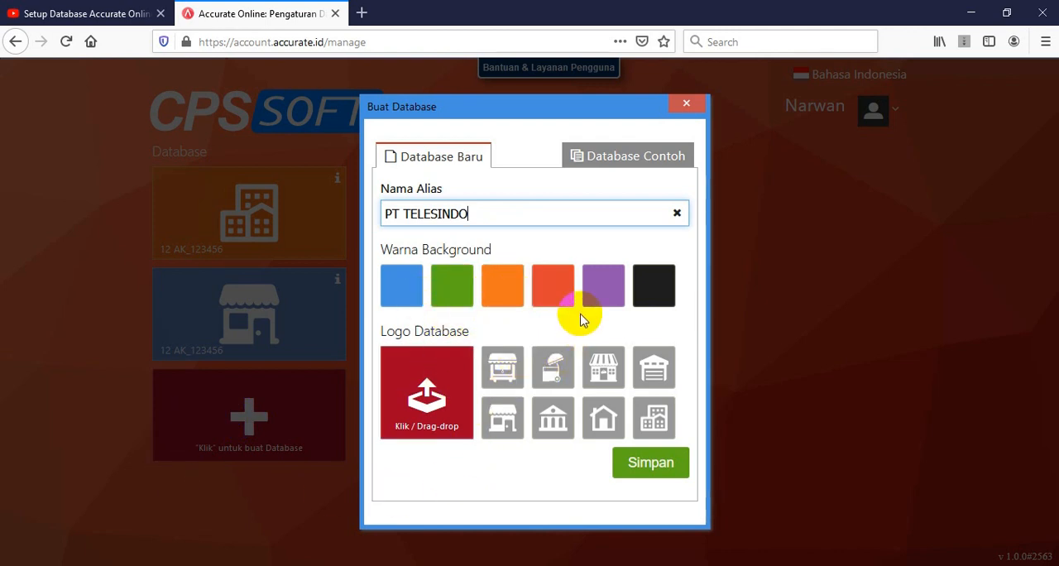
# Give the database a green background and the garage-style warehouse logo, and save it
pyautogui.click(561, 297)
pyautogui.click(454, 294)
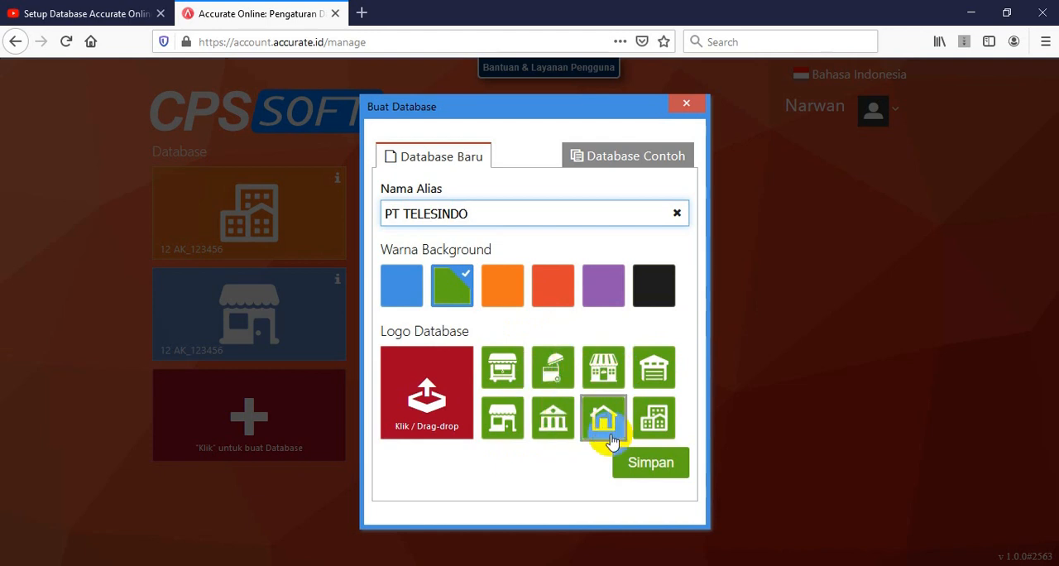
pyautogui.click(653, 375)
pyautogui.click(651, 468)
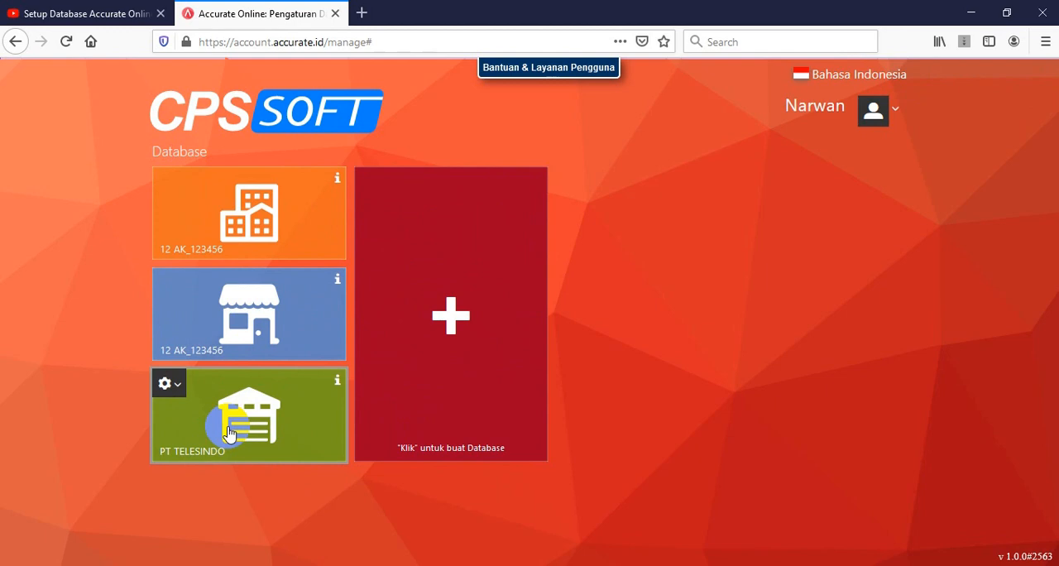
# Open the PT TELESINDO database with the reference PDF beside it, and enter PT TELSINDO as the company name
pyautogui.click(229, 431)
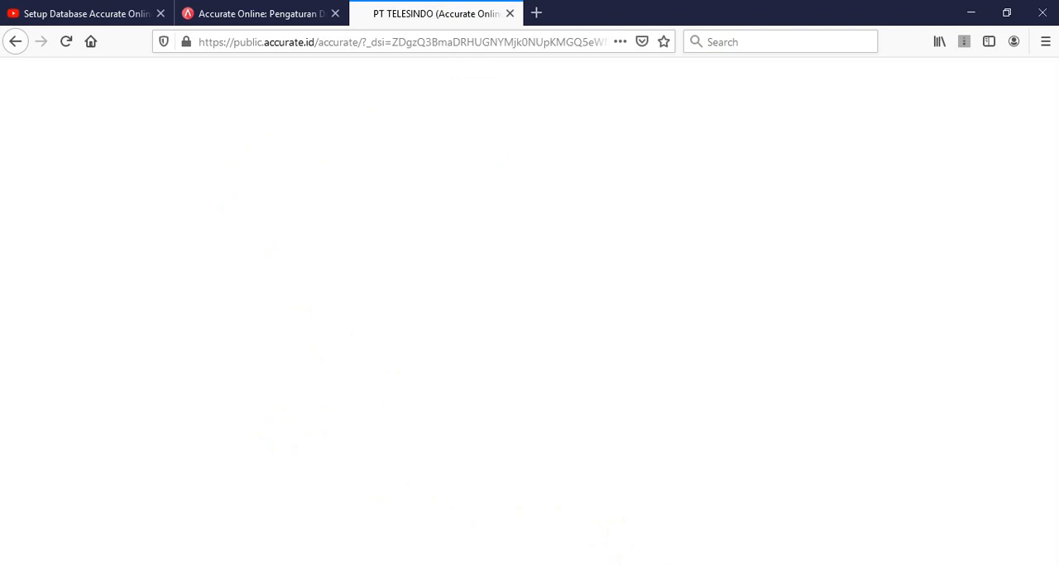
pyautogui.click(454, 564)
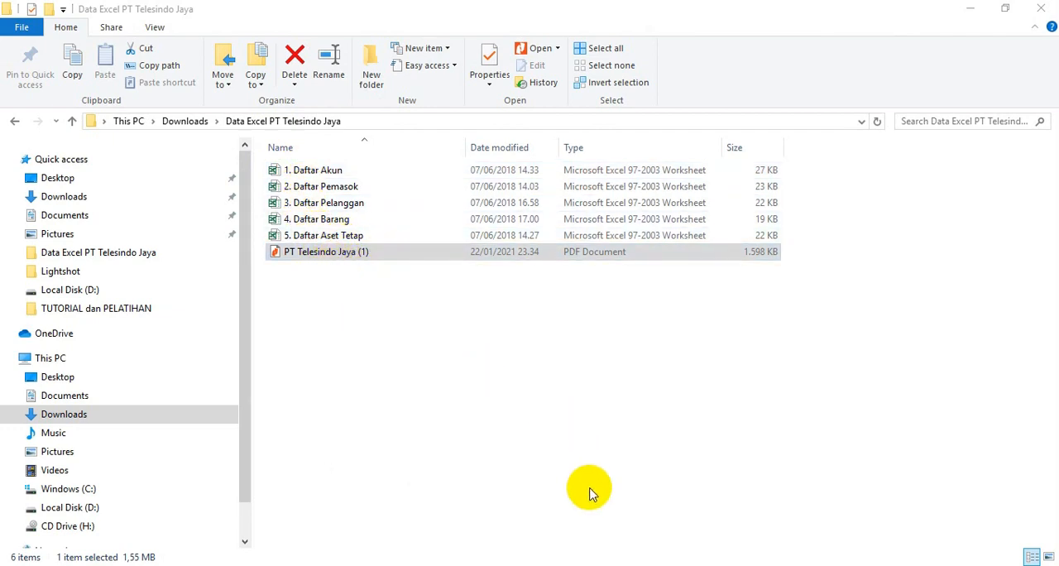
pyautogui.click(169, 278)
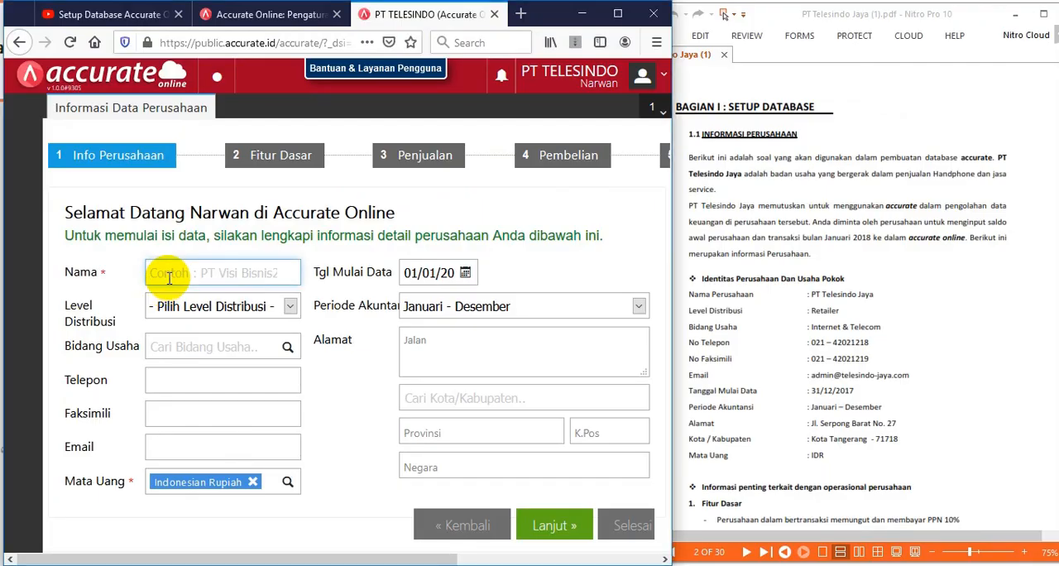
pyautogui.write('PT TELSINDO')
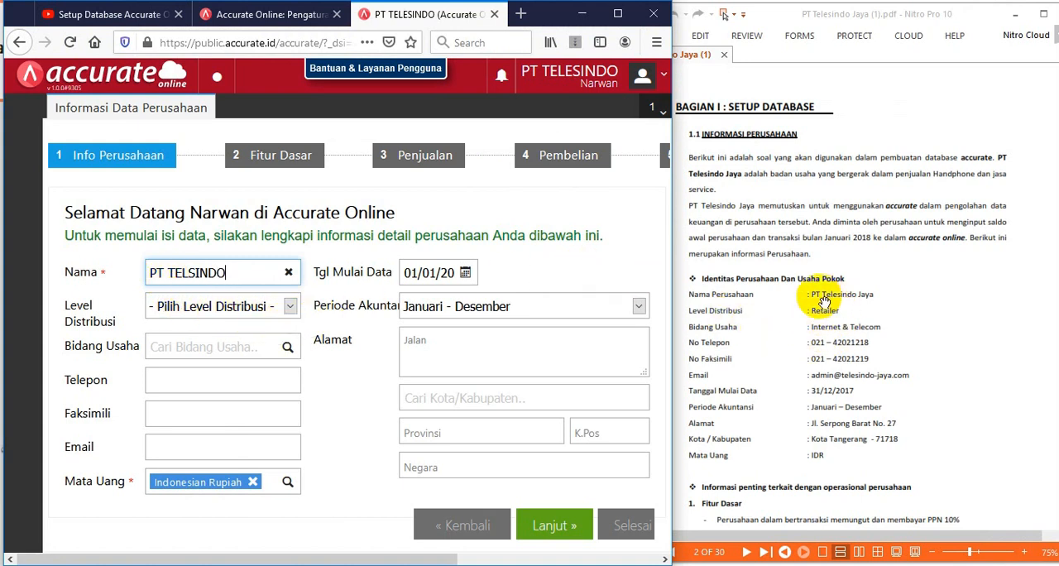
# Set the distribution level to Retailer and the business field to Internet & Telecom
pyautogui.click(290, 312)
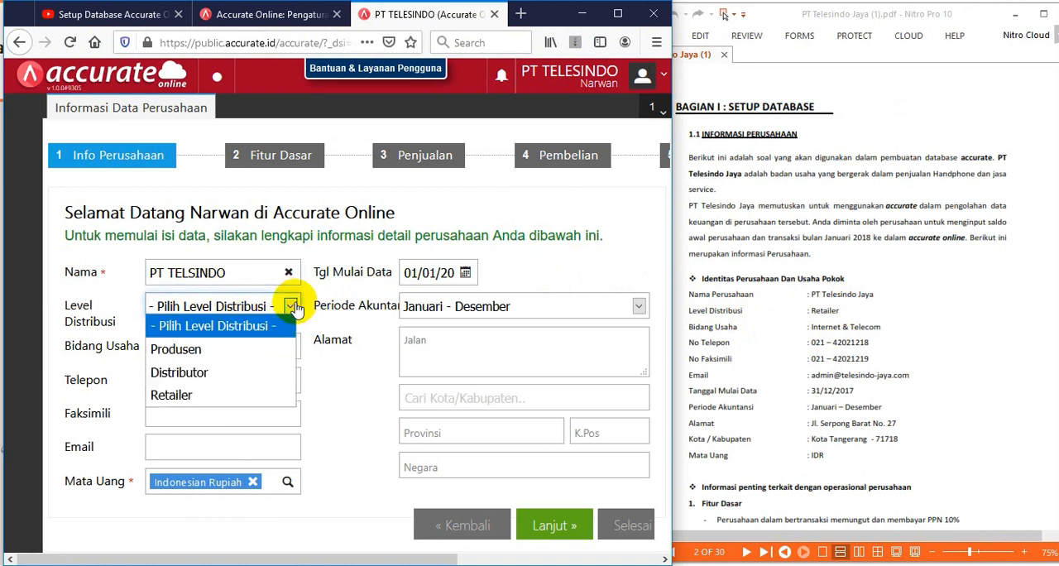
pyautogui.click(210, 395)
pyautogui.click(248, 346)
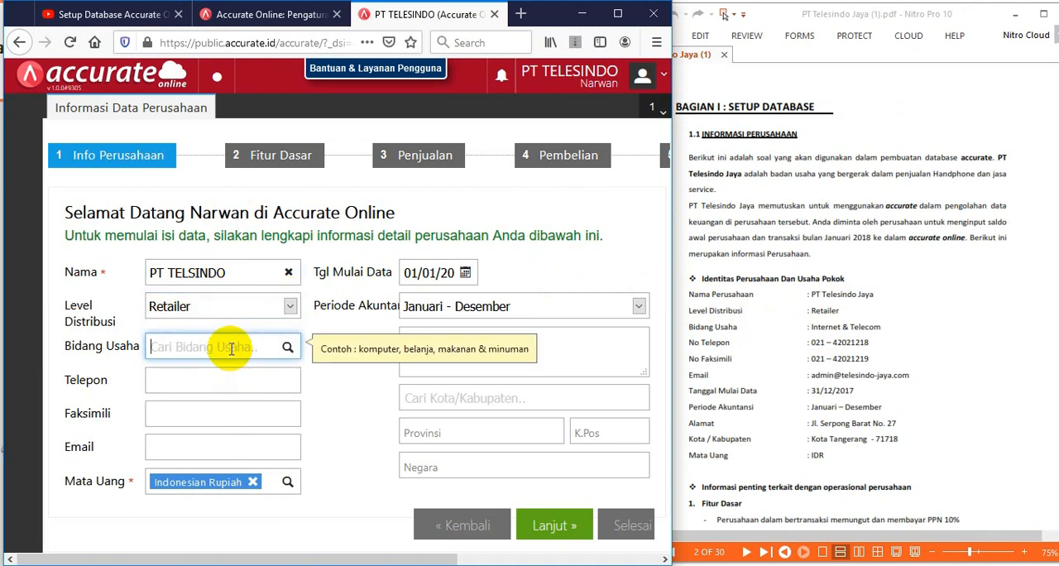
pyautogui.write('INTE')
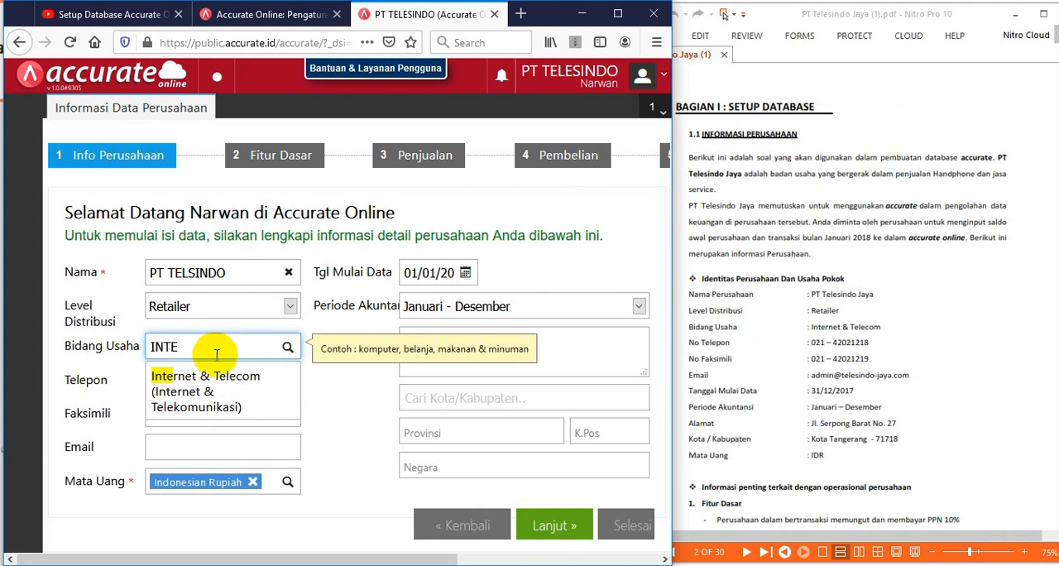
pyautogui.click(192, 386)
# Fill in the company's telephone and fax numbers as given in the PDF, reusing the phone number for the fax entry
pyautogui.click(194, 393)
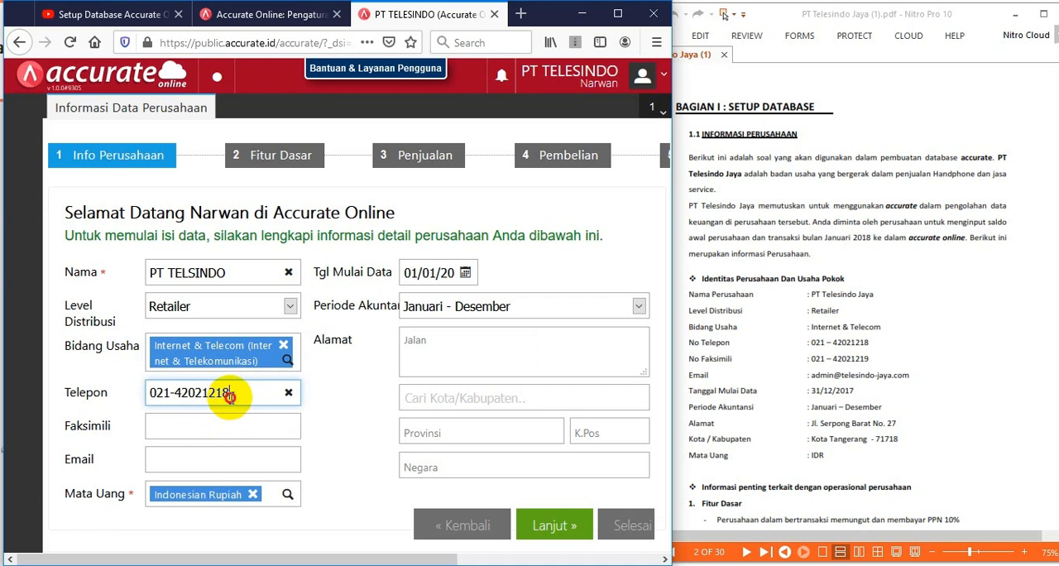
pyautogui.moveTo(234, 393); pyautogui.dragTo(134, 395)
pyautogui.hotkey('ctrl', 'c')
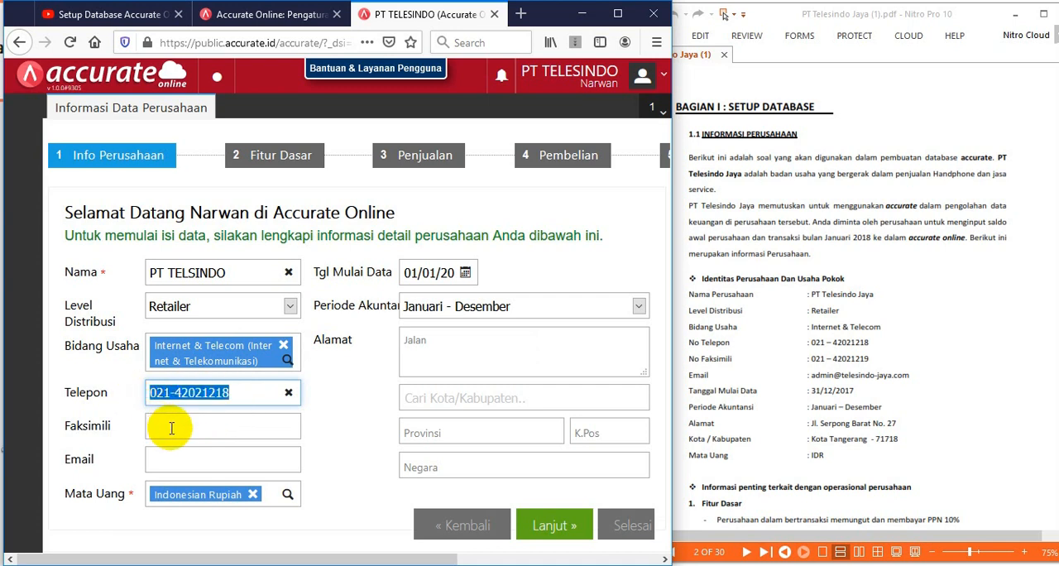
pyautogui.click(169, 427)
pyautogui.hotkey('ctrl', 'v')
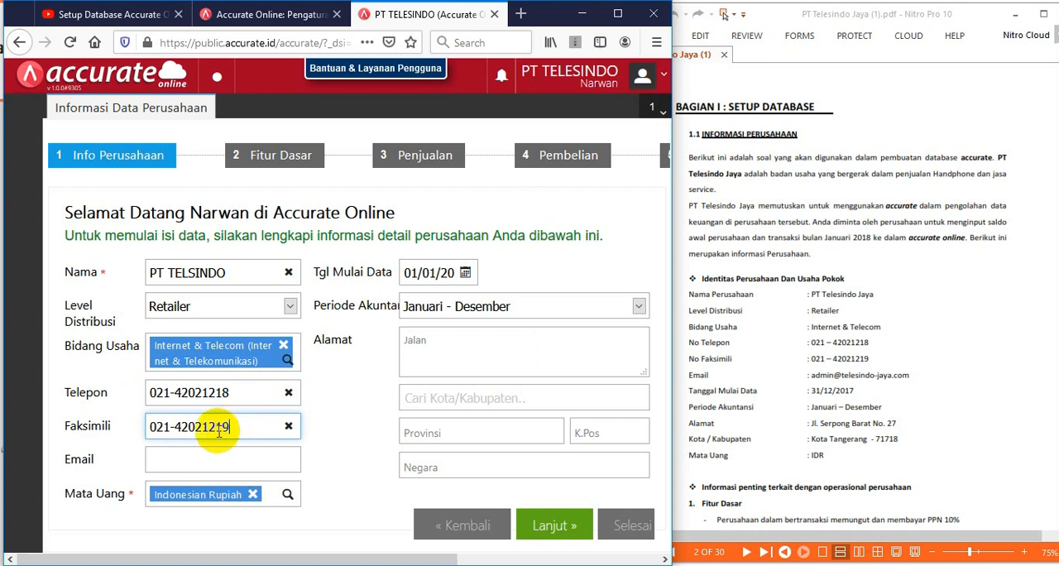
# Fill in the company's e-mail address as given in the PDF
pyautogui.click(210, 453)
pyautogui.write('D')
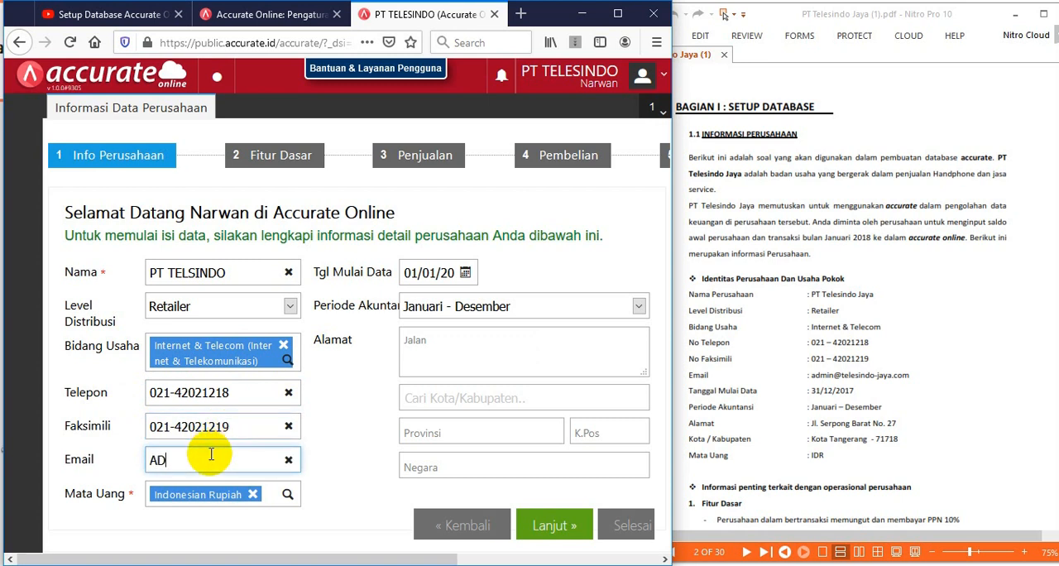
pyautogui.press('BackSpace')
pyautogui.press('BackSpace')
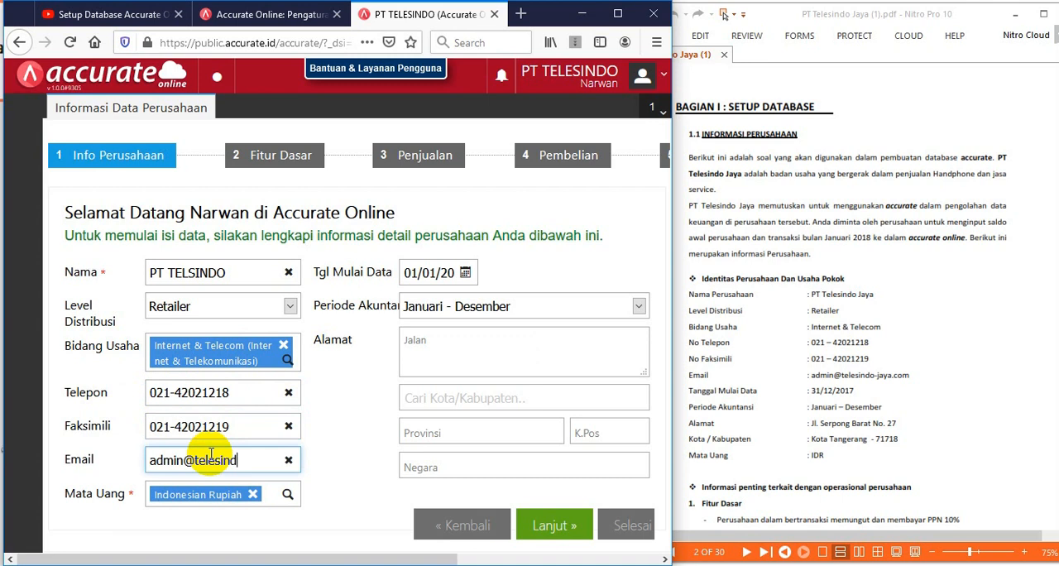
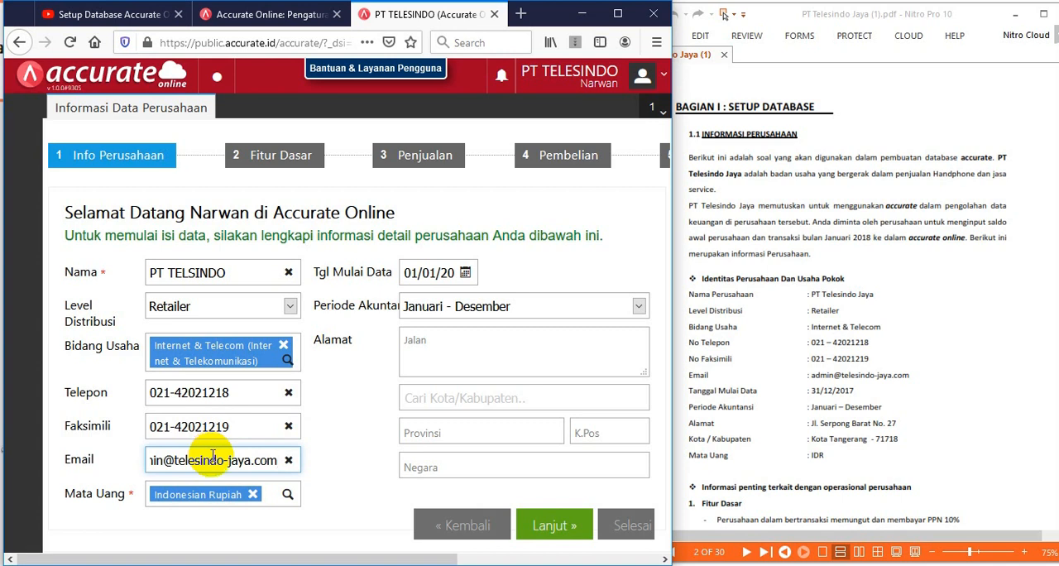
# Set the data start date (Tgl Mulai Data) to 31/12/2017
pyautogui.click(447, 279)
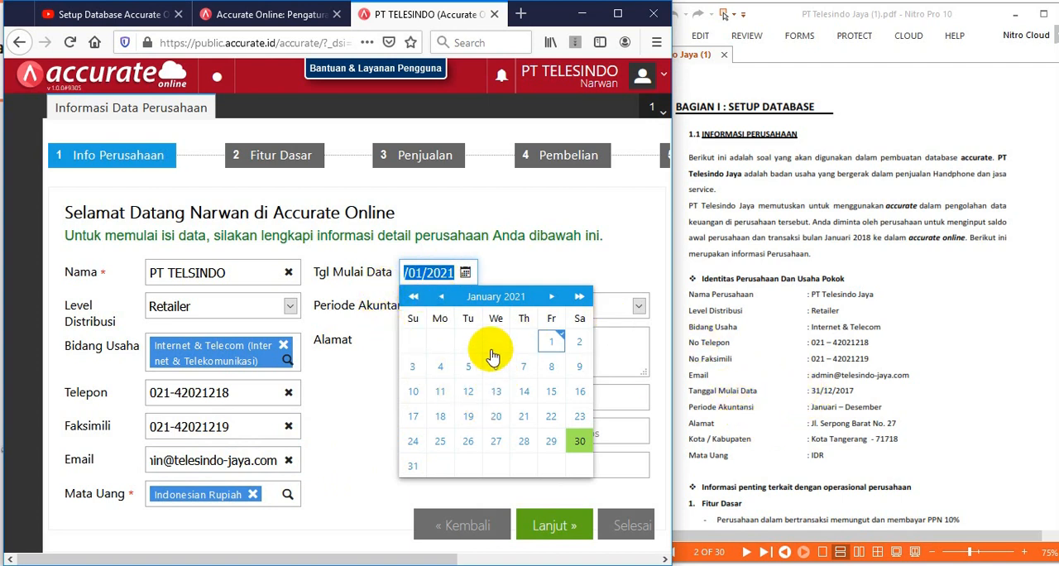
pyautogui.click(495, 296)
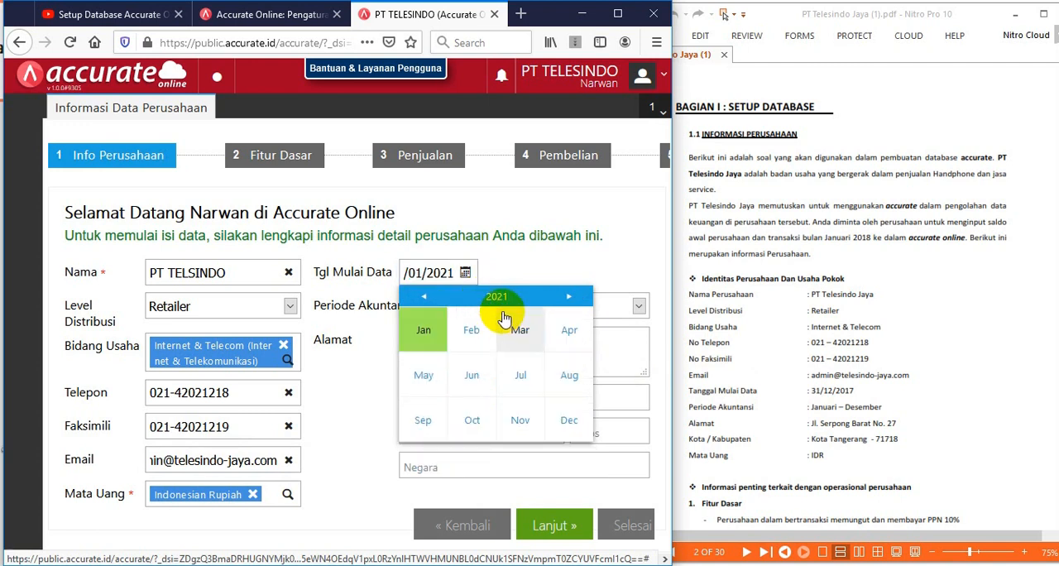
pyautogui.click(423, 296)
pyautogui.click(423, 297)
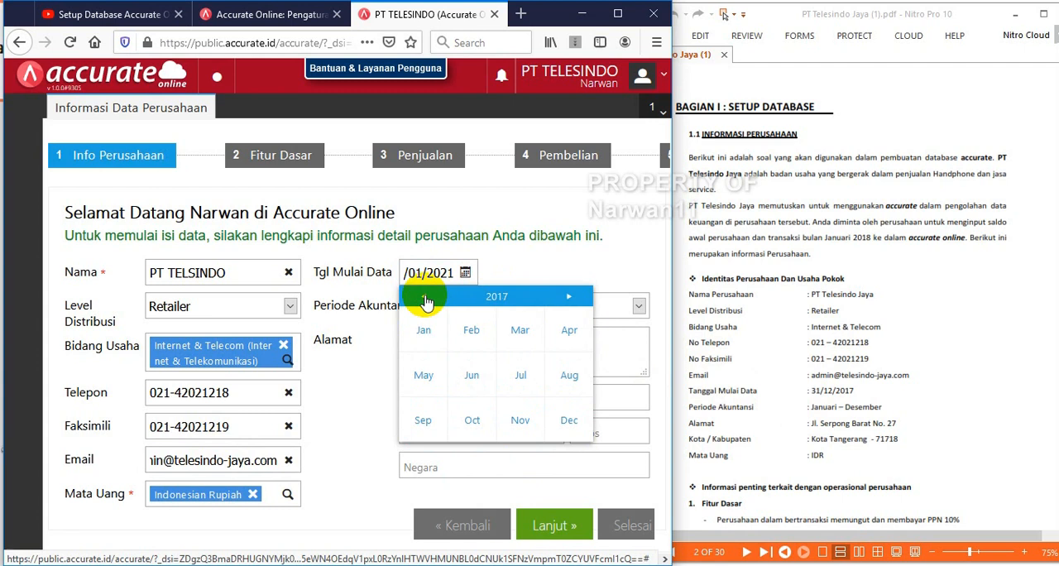
pyautogui.click(424, 331)
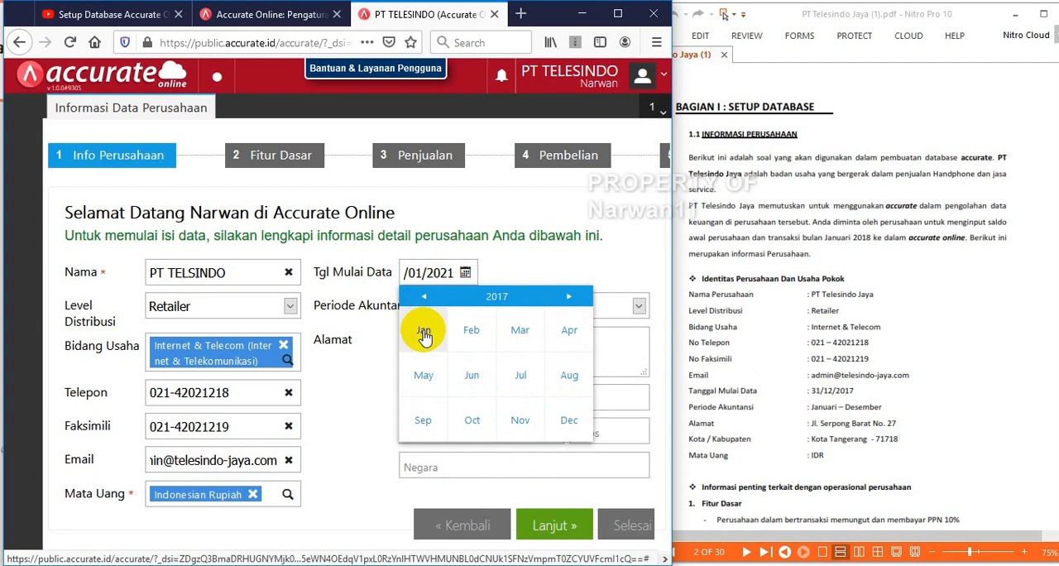
pyautogui.click(559, 420)
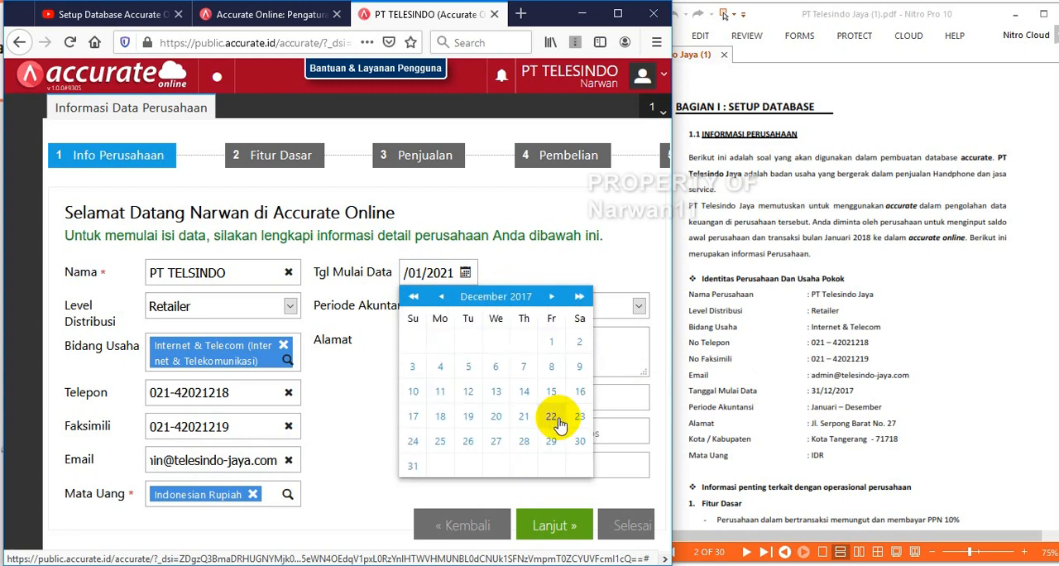
pyautogui.click(412, 469)
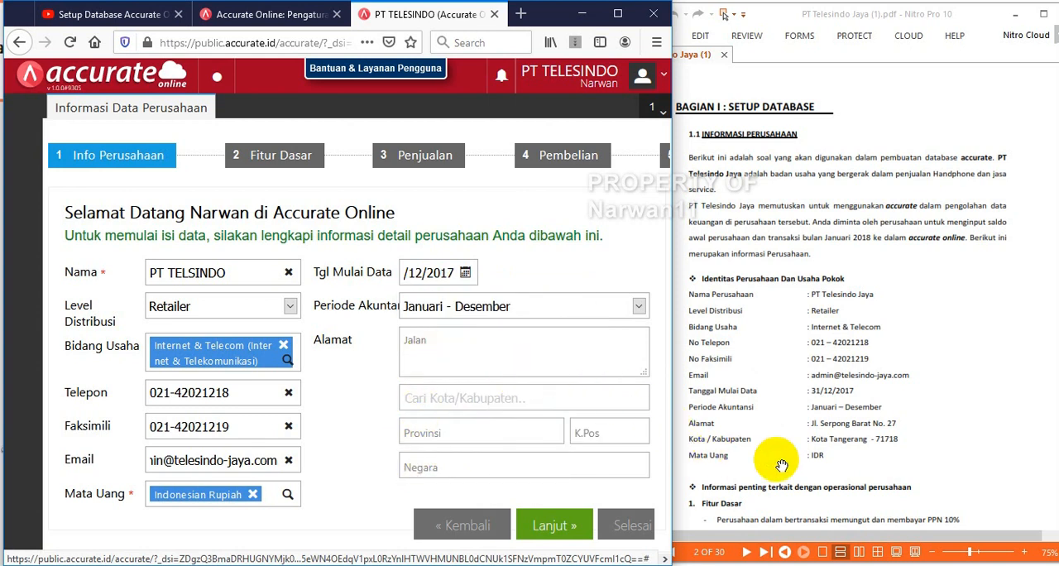
# Fill in the company's street address (Alamat) as given in the PDF
pyautogui.click(434, 339)
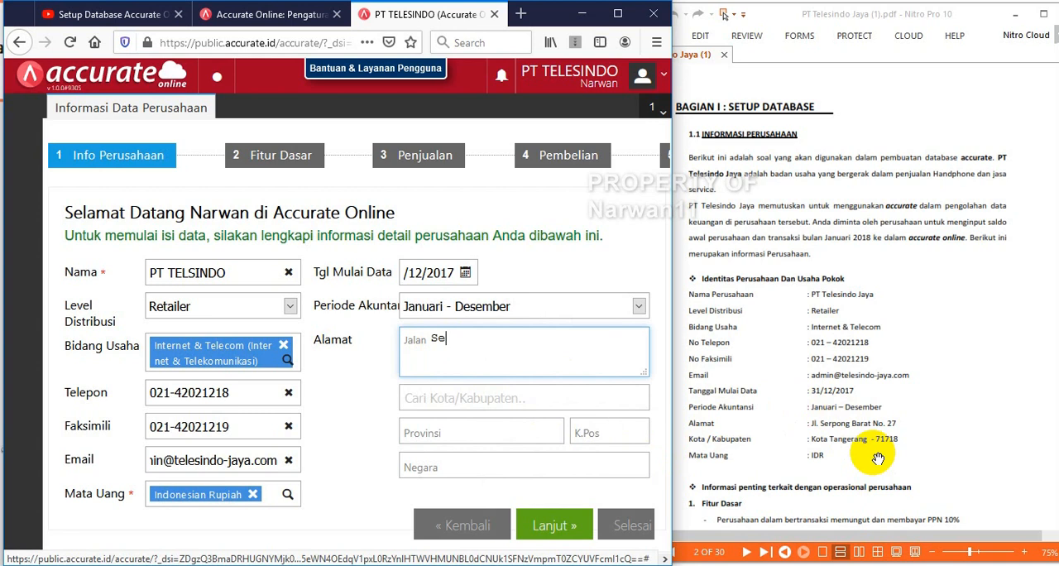
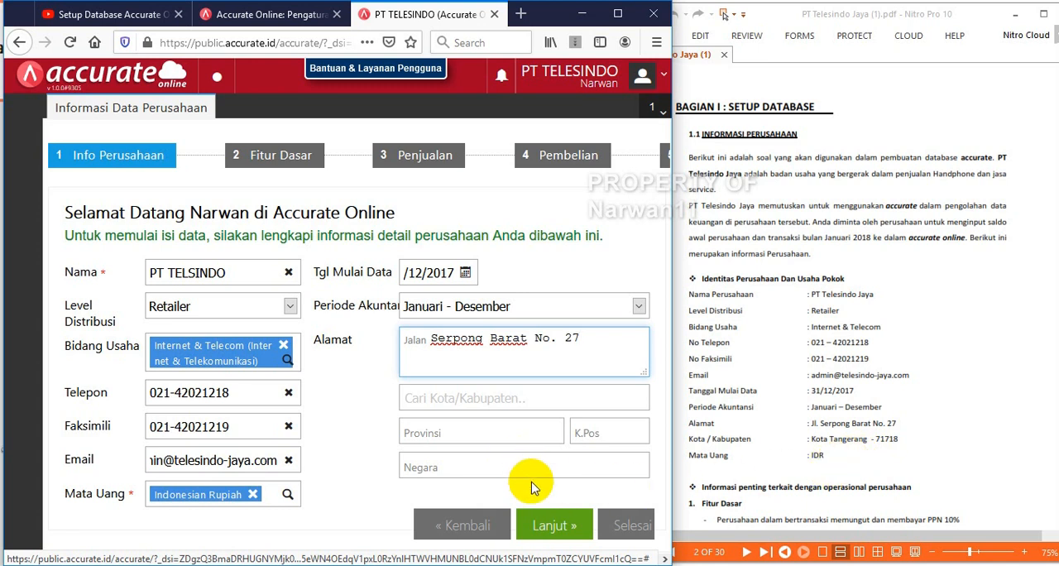
# Search for the company's city given in the PDF and select the matching entry
pyautogui.click(478, 400)
pyautogui.write('Kota')
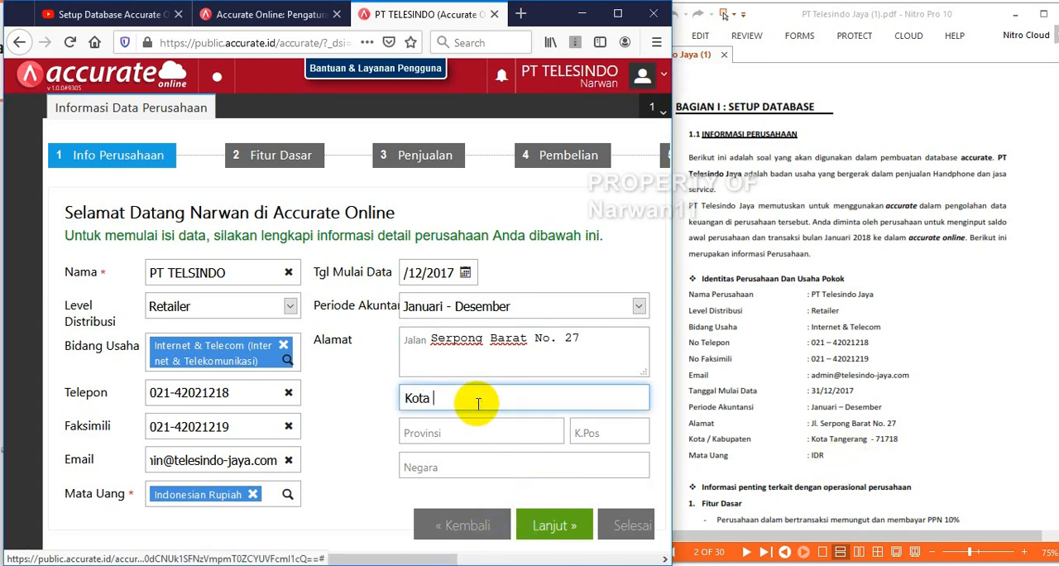
pyautogui.write(' Tang')
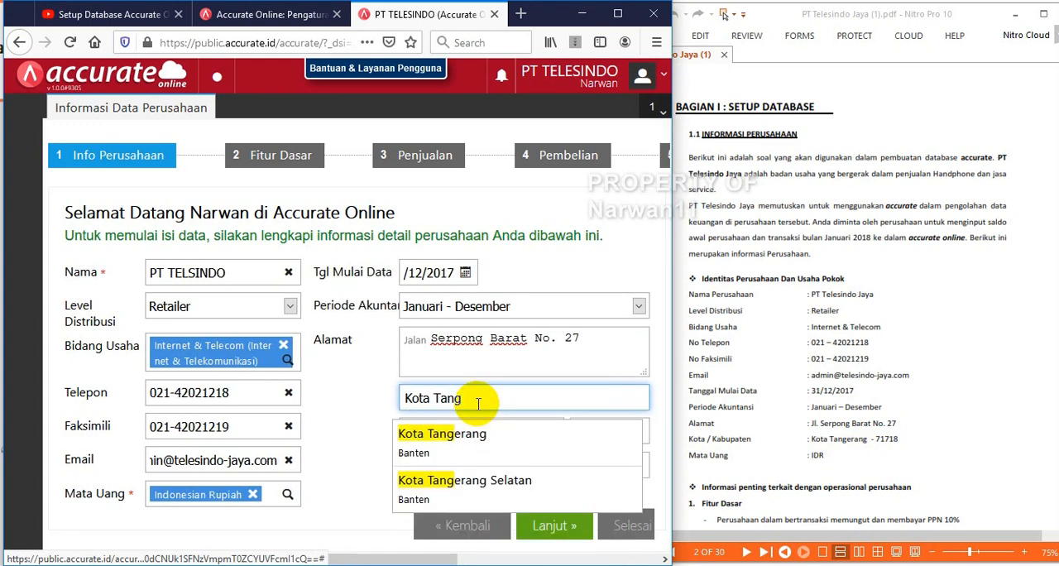
pyautogui.click(469, 451)
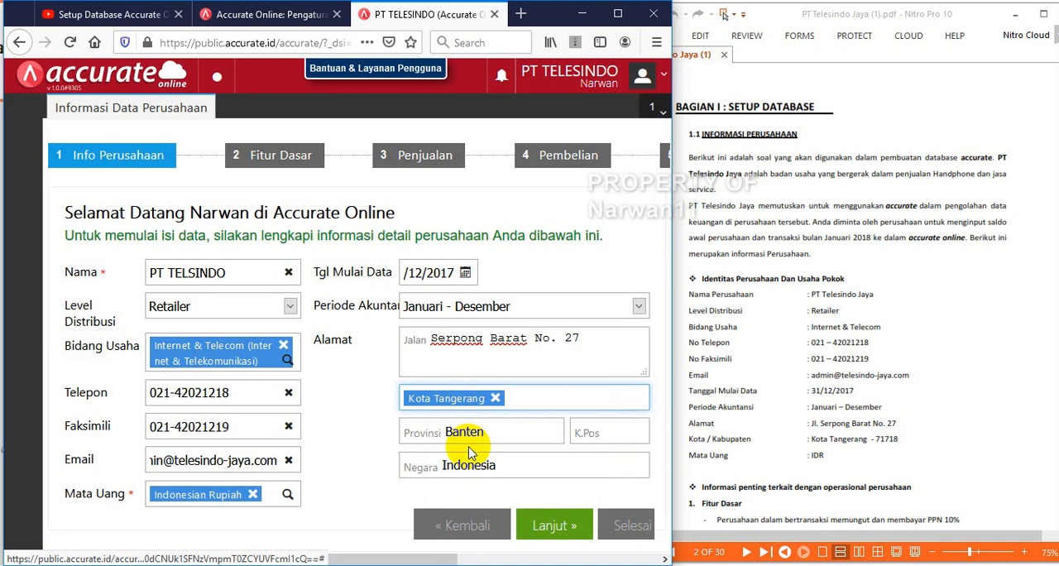
# Fill in the company's postal code from the PDF and continue to the Fitur Dasar stage
pyautogui.click(593, 436)
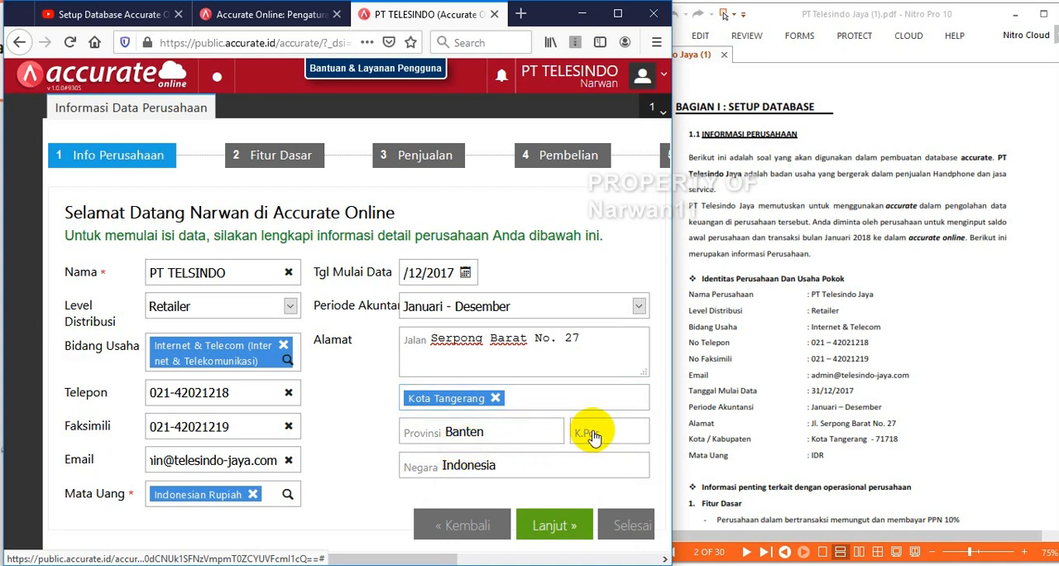
pyautogui.write('71')
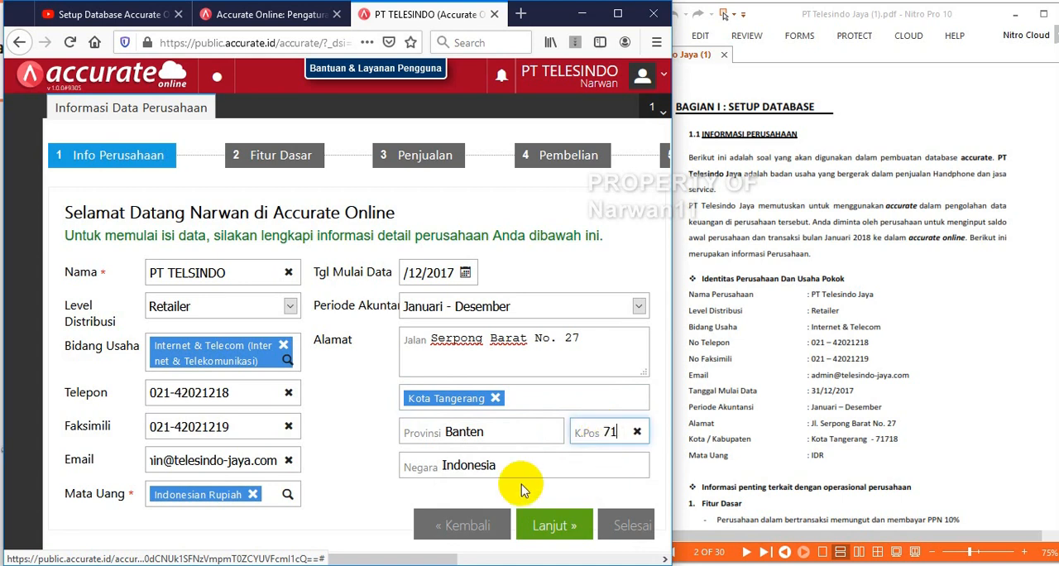
pyautogui.press('BackSpace')
pyautogui.press('BackSpace')
pyautogui.write('71718')
pyautogui.click(550, 532)
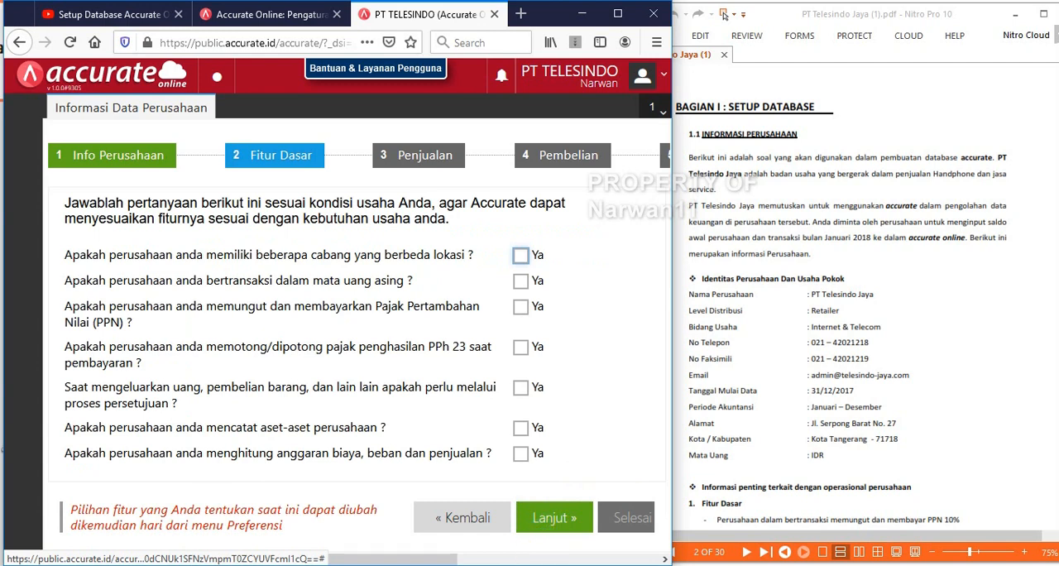
# Mark that the company collects and pays PPN, following the Fitur Dasar requirements in the PDF
pyautogui.scroll(-8, 857, 315)
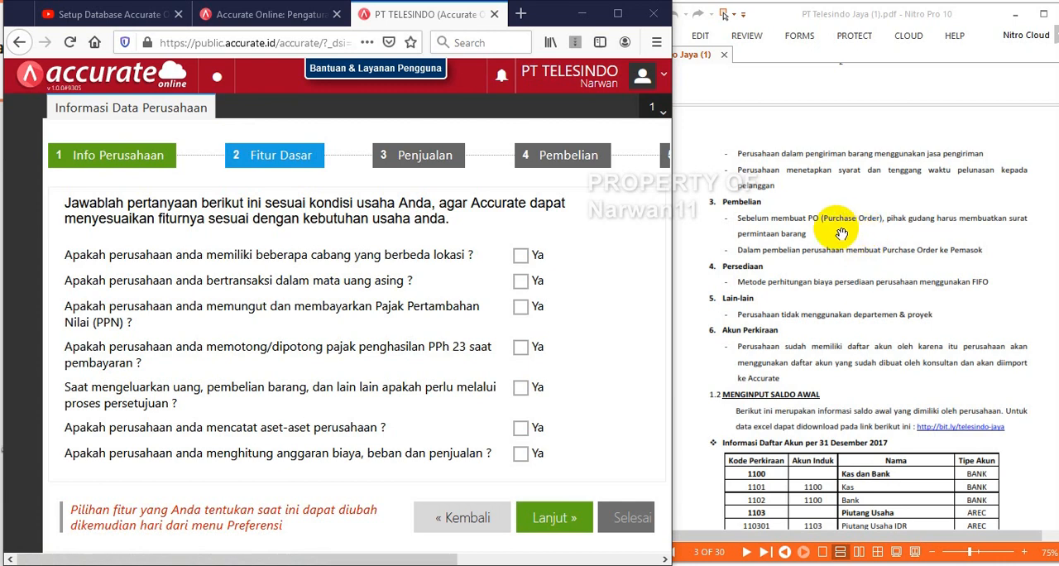
pyautogui.scroll(3, 840, 235)
pyautogui.scroll(2, 841, 234)
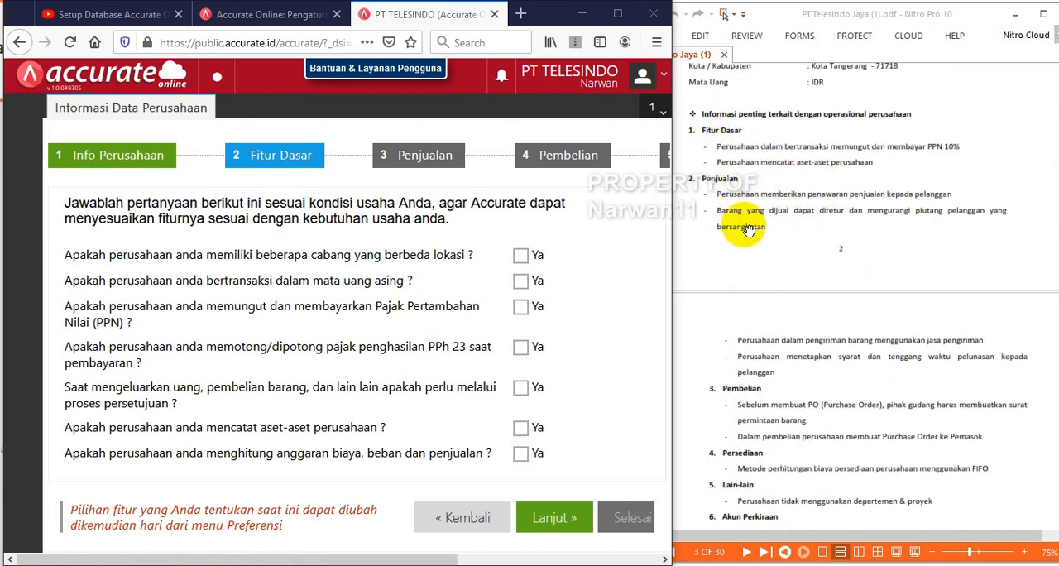
pyautogui.scroll(-6, 811, 339)
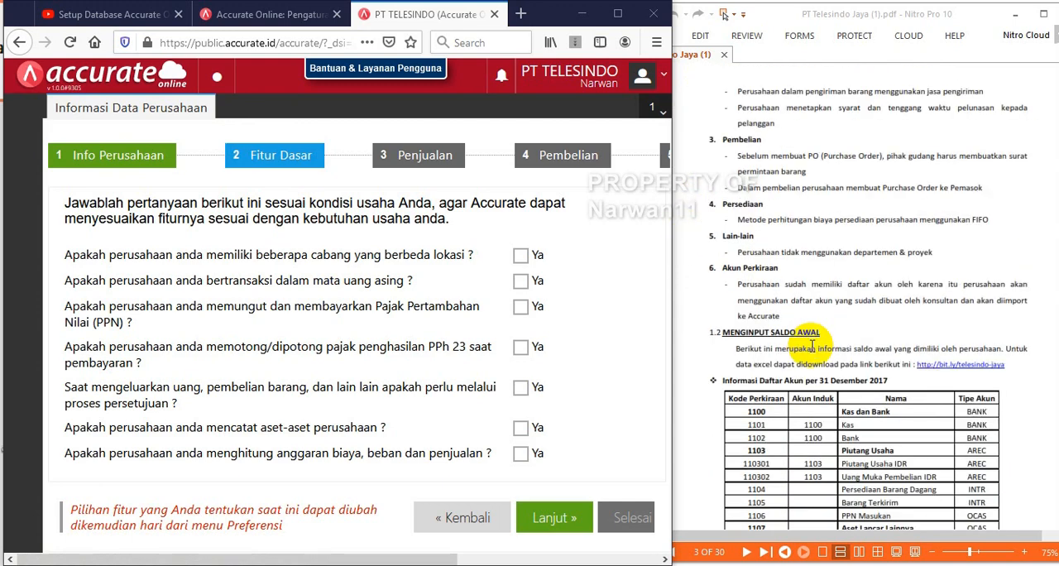
pyautogui.scroll(3, 812, 346)
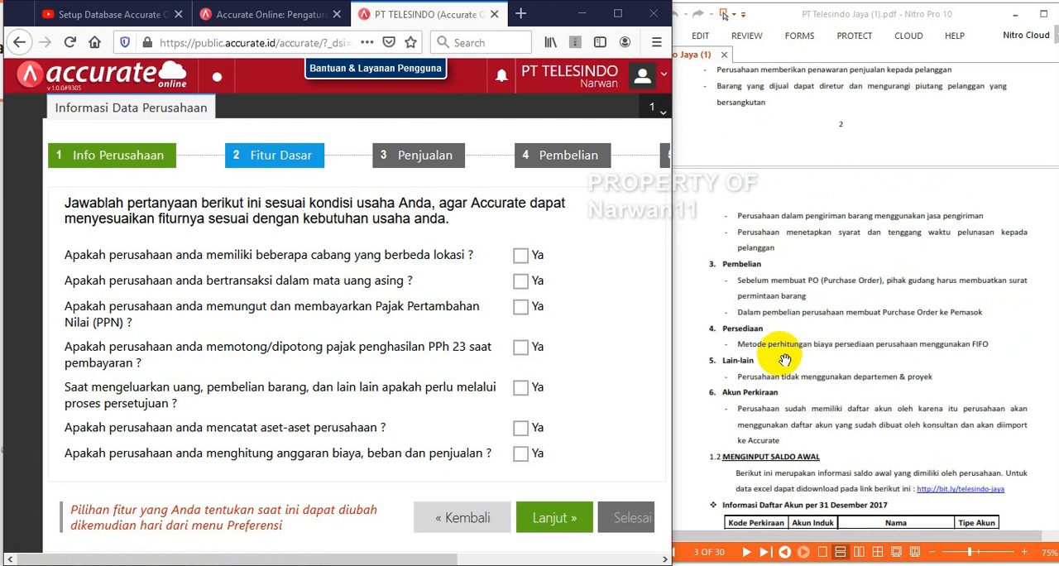
pyautogui.scroll(2, 783, 349)
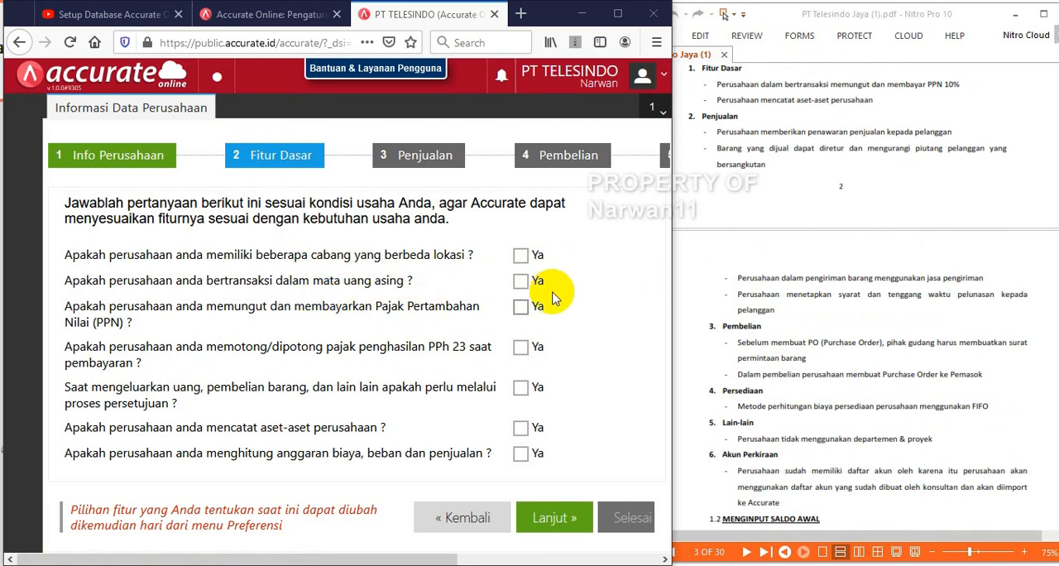
pyautogui.click(519, 312)
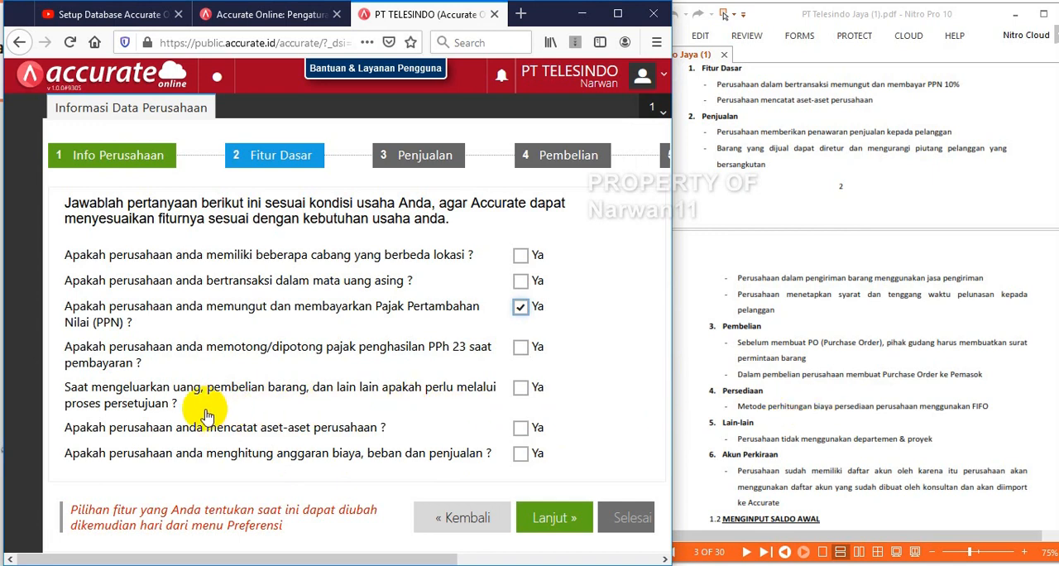
# Mark that the company records its assets (aset-aset perusahaan) and continue to the Penjualan stage
pyautogui.click(827, 385)
pyautogui.scroll(-3, 827, 405)
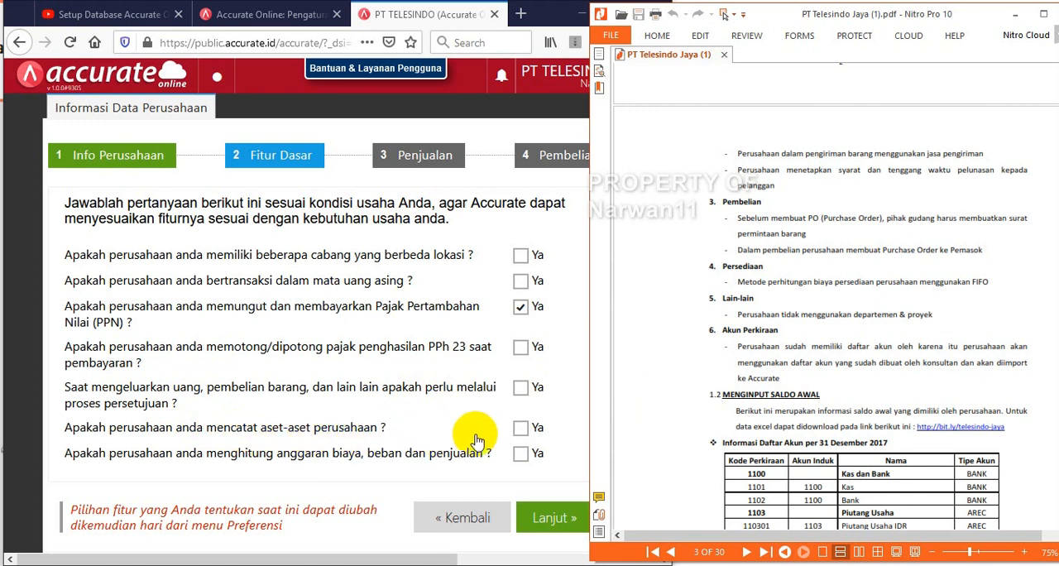
pyautogui.click(520, 430)
pyautogui.click(520, 430)
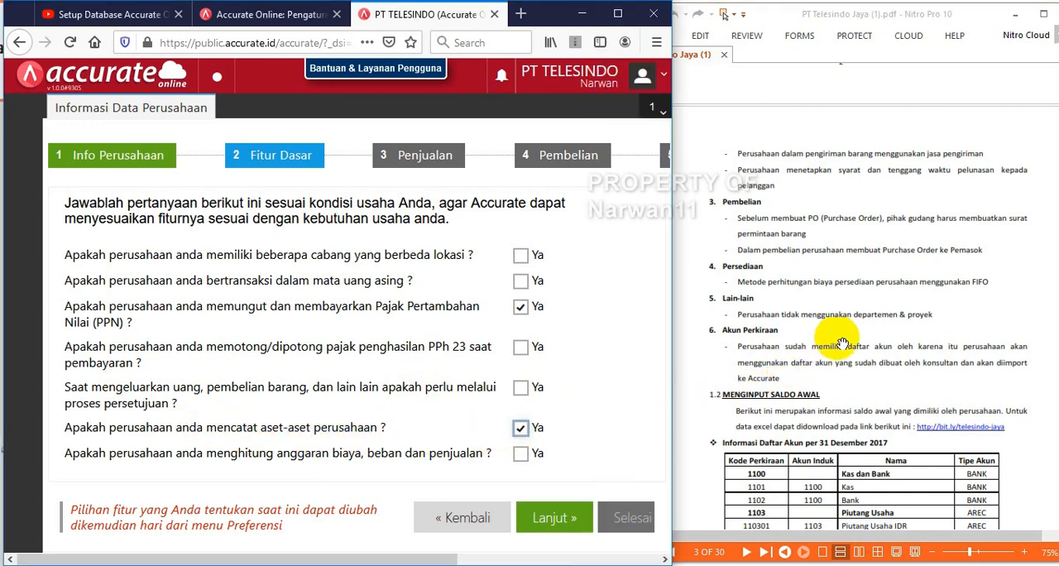
pyautogui.scroll(-6, 842, 342)
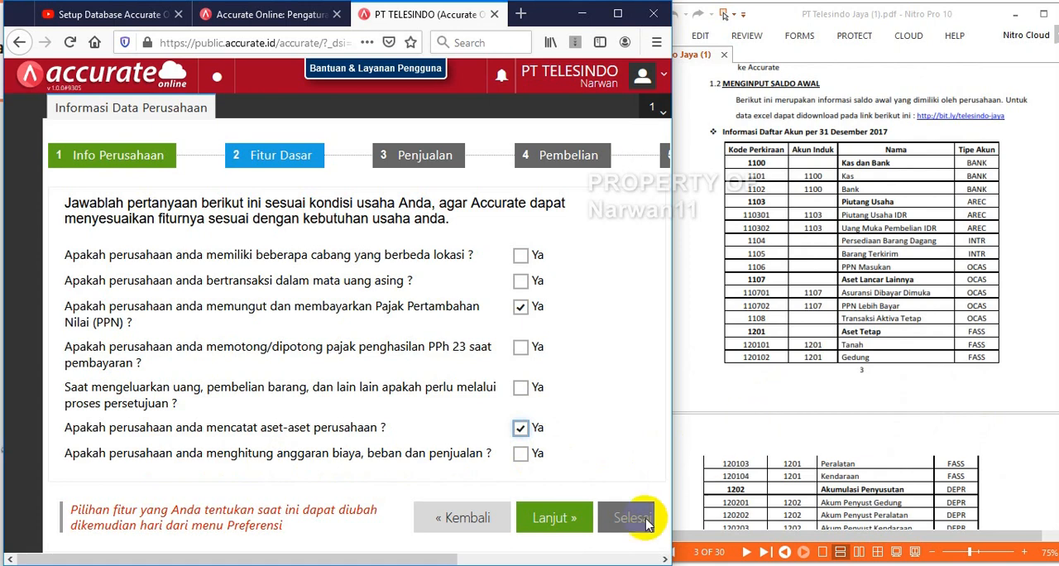
pyautogui.click(559, 519)
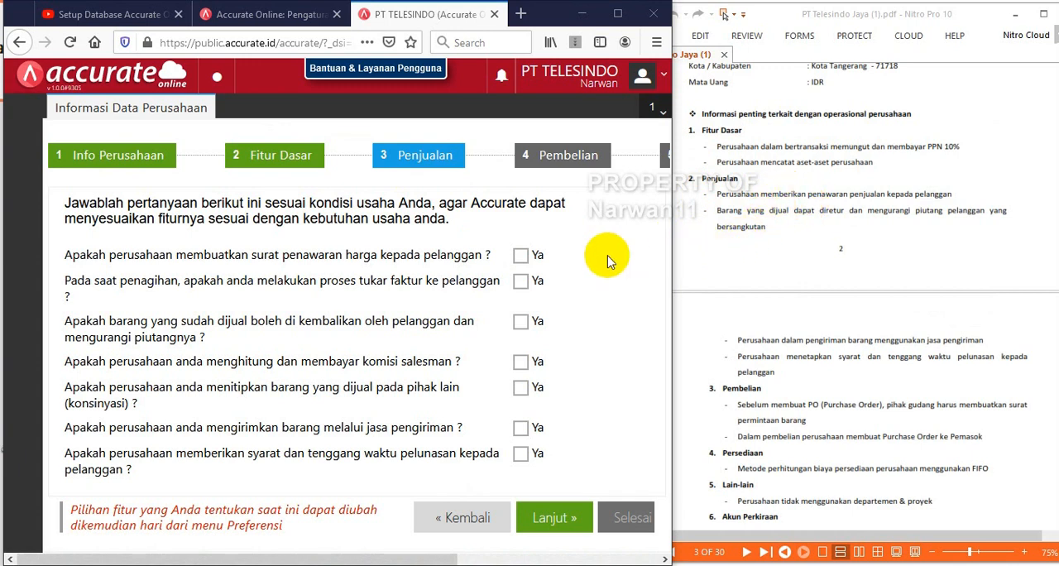
# Enable price quotations, sales returns that reduce receivables, delivery by shipping service and customer payment terms, and continue to the Pembelian stage
pyautogui.click(521, 257)
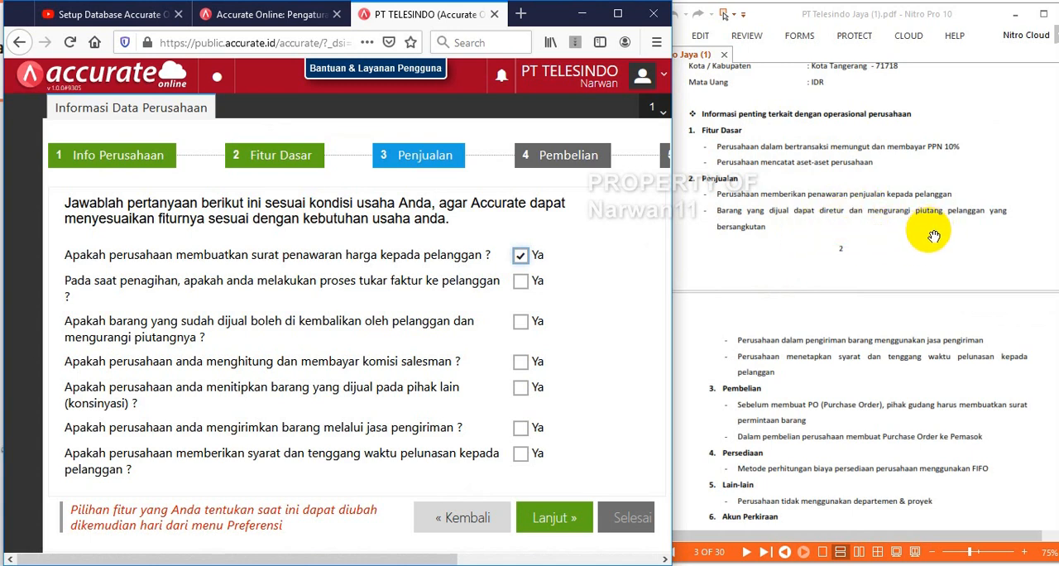
pyautogui.click(521, 323)
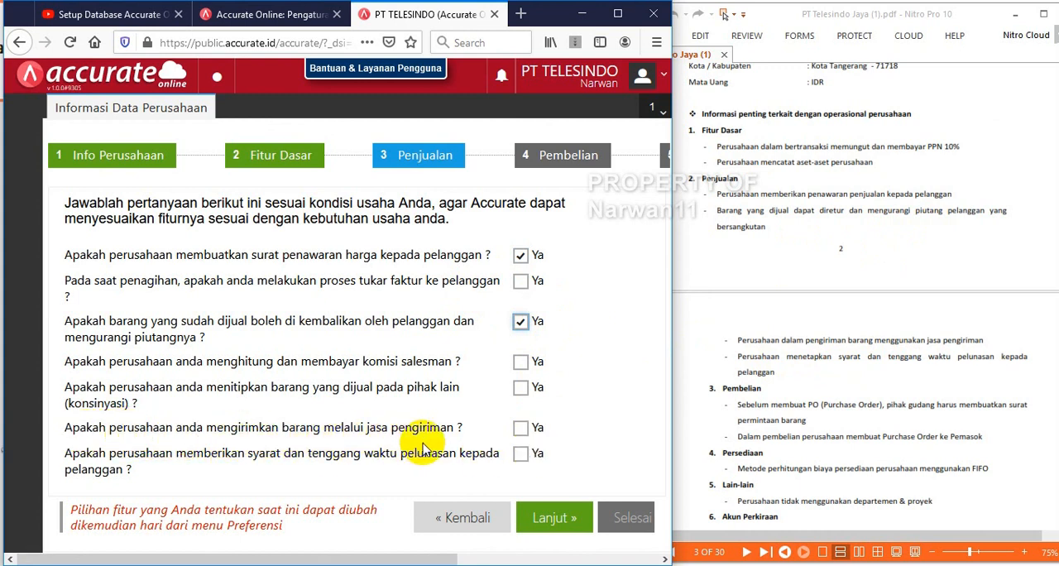
pyautogui.click(521, 429)
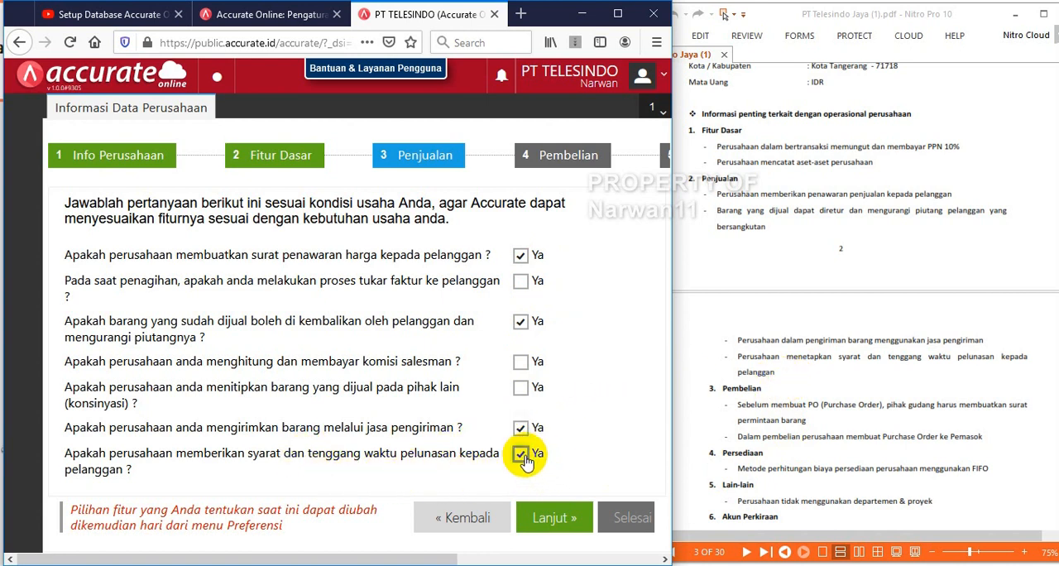
pyautogui.click(550, 520)
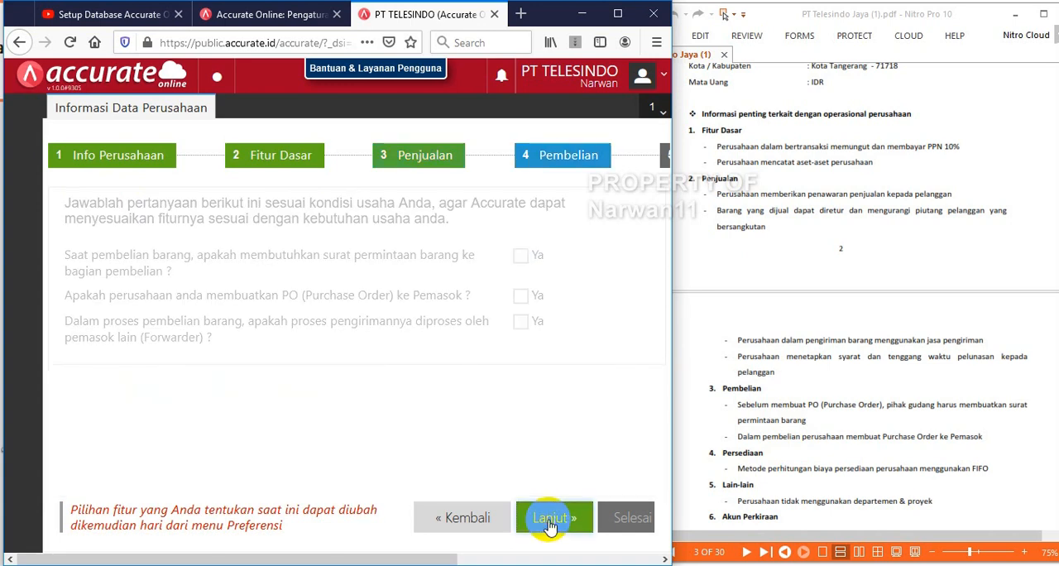
# Enable goods requests (surat permintaan barang) and Purchase Orders to suppliers, as the PDF's Pembelian section requires
pyautogui.scroll(-3, 753, 282)
pyautogui.click(758, 288)
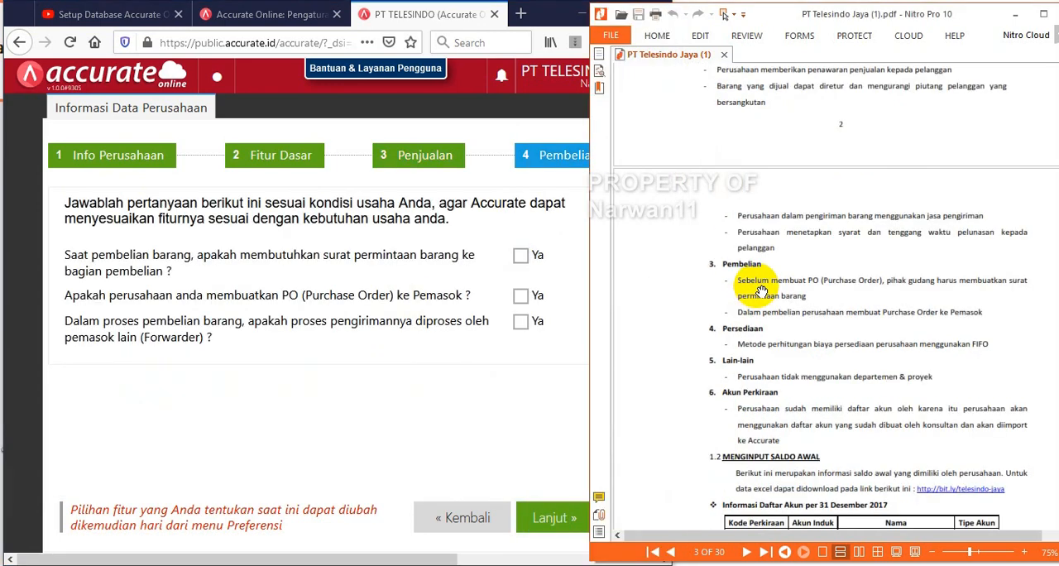
pyautogui.click(504, 364)
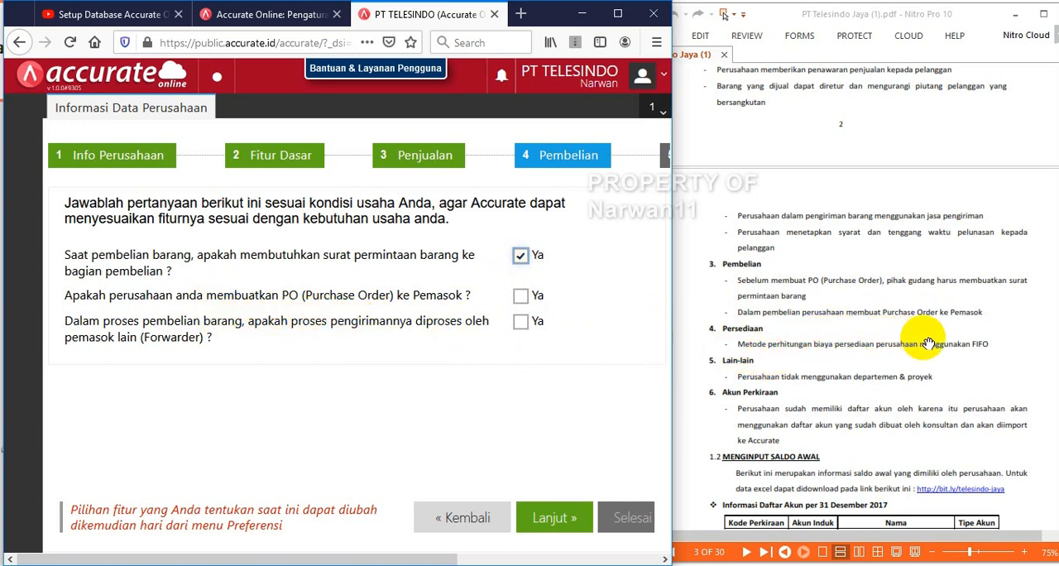
pyautogui.click(519, 300)
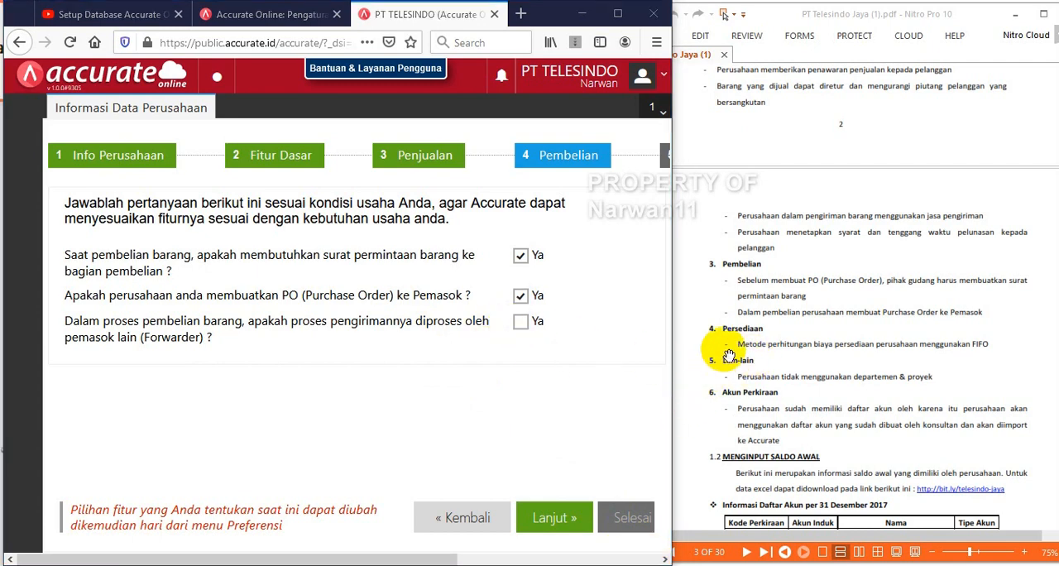
# Continue to the inventory questions, choose FIFO (First In First Out) as the costing method and proceed to the Akun Perkiraan question
pyautogui.click(555, 517)
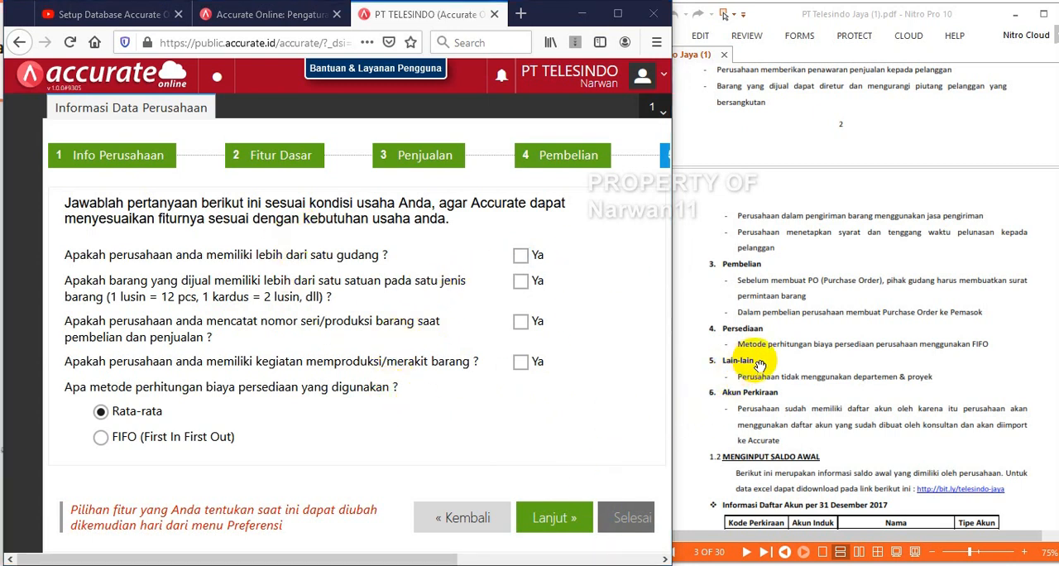
pyautogui.click(101, 437)
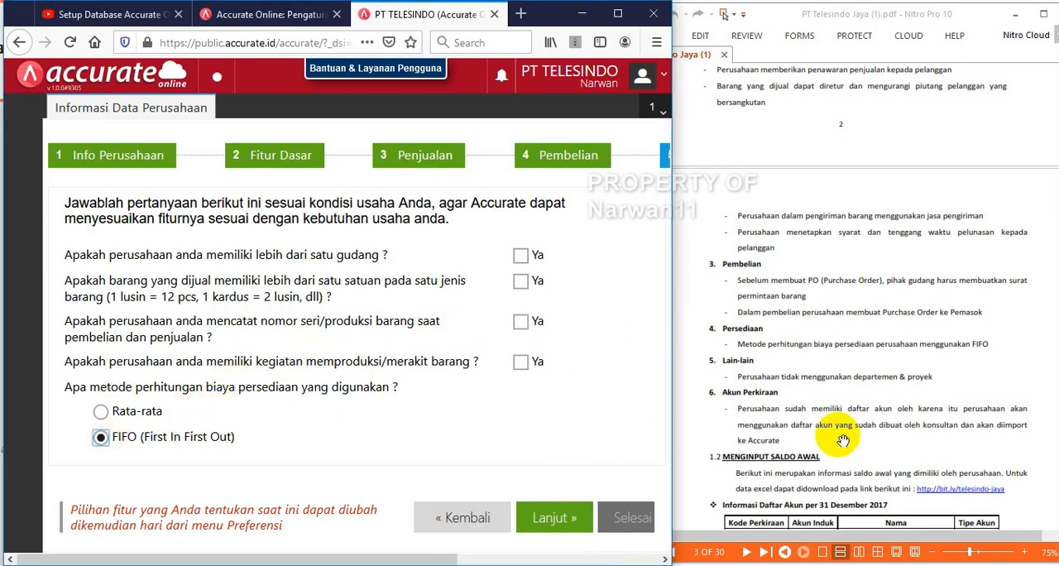
pyautogui.click(554, 517)
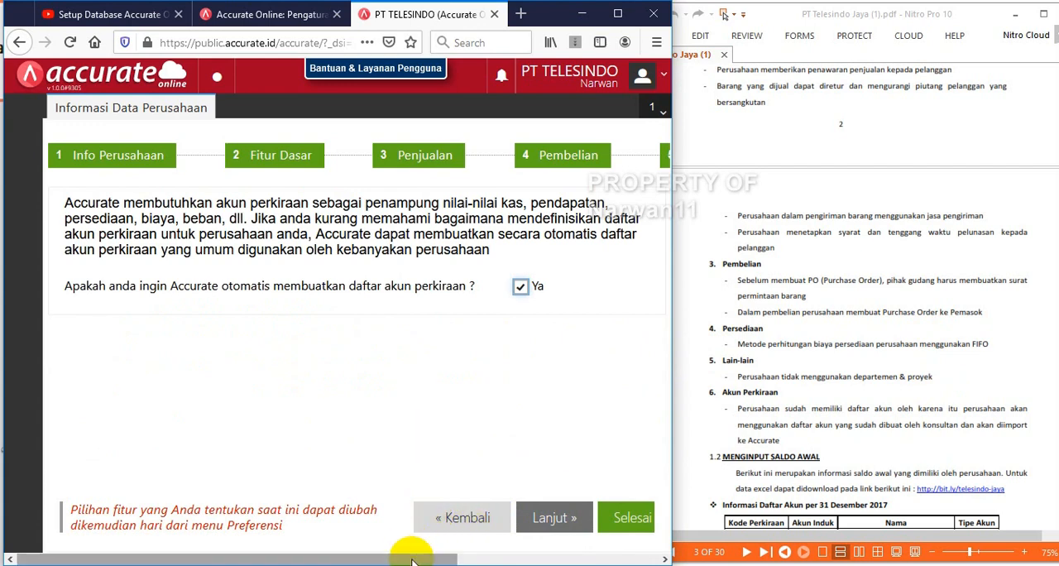
# Decline the automatic creation of the chart of accounts (daftar akun perkiraan) and finish the company setup wizard
pyautogui.moveTo(412, 560); pyautogui.dragTo(440, 560)
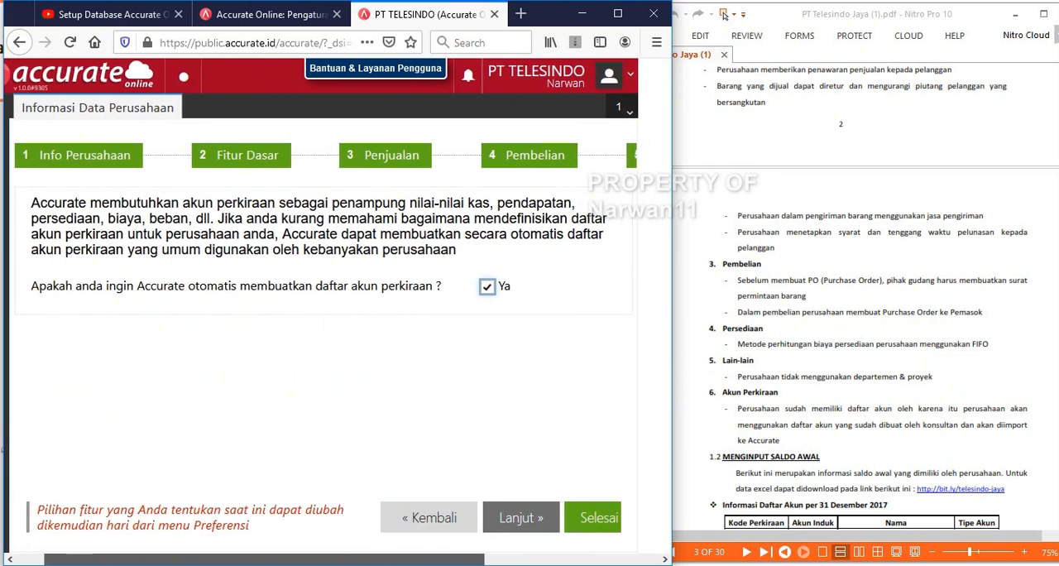
pyautogui.moveTo(374, 558)
pyautogui.mouseDown()
pyautogui.moveTo(447, 560)
pyautogui.moveTo(371, 547)
pyautogui.mouseUp()
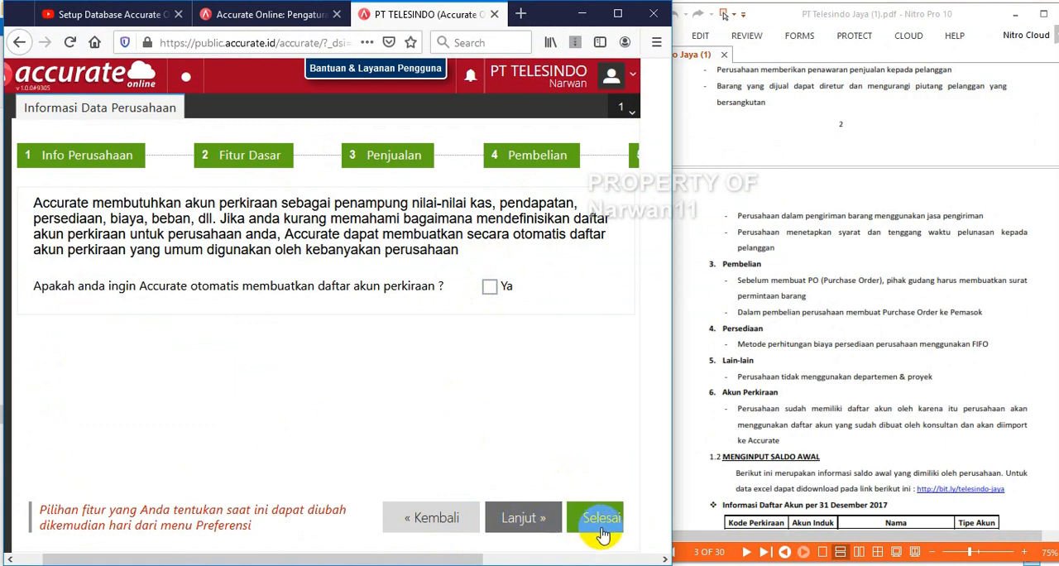
pyautogui.click(523, 523)
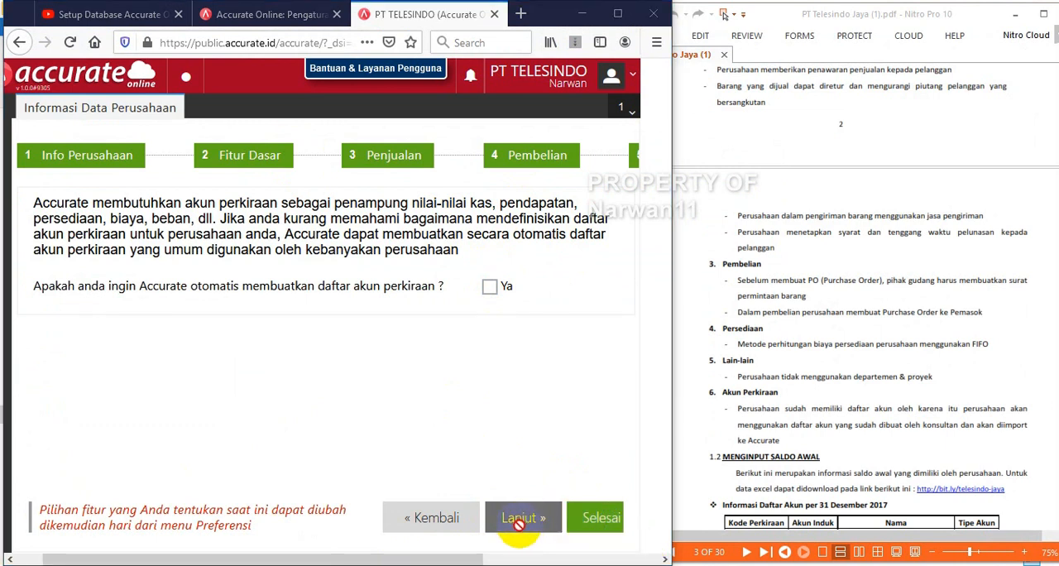
pyautogui.click(602, 523)
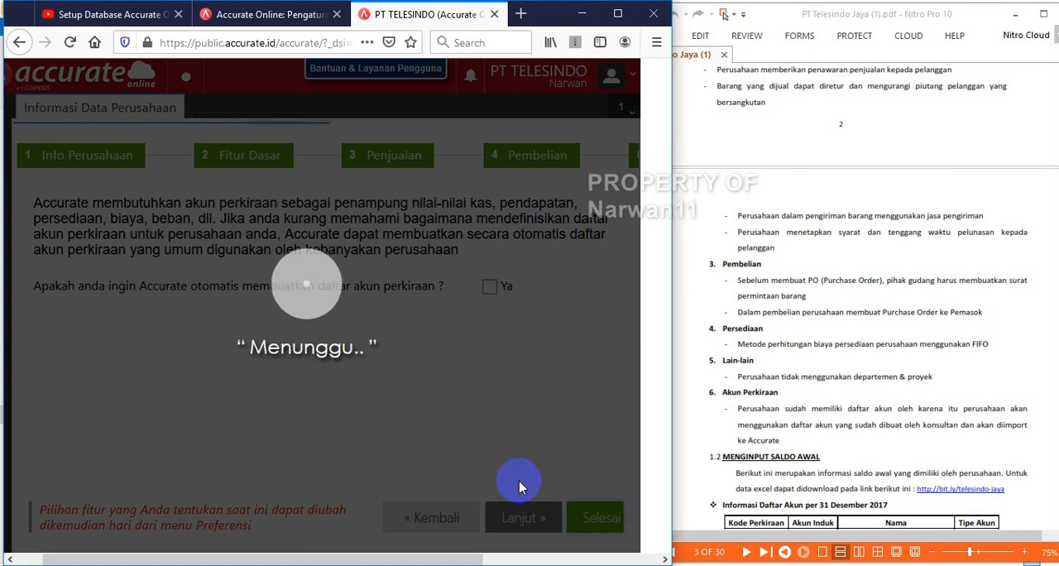
# Maximize the browser window, go through the welcome tour slides up to Navigasi Formulir, and close the tour
pyautogui.click(617, 13)
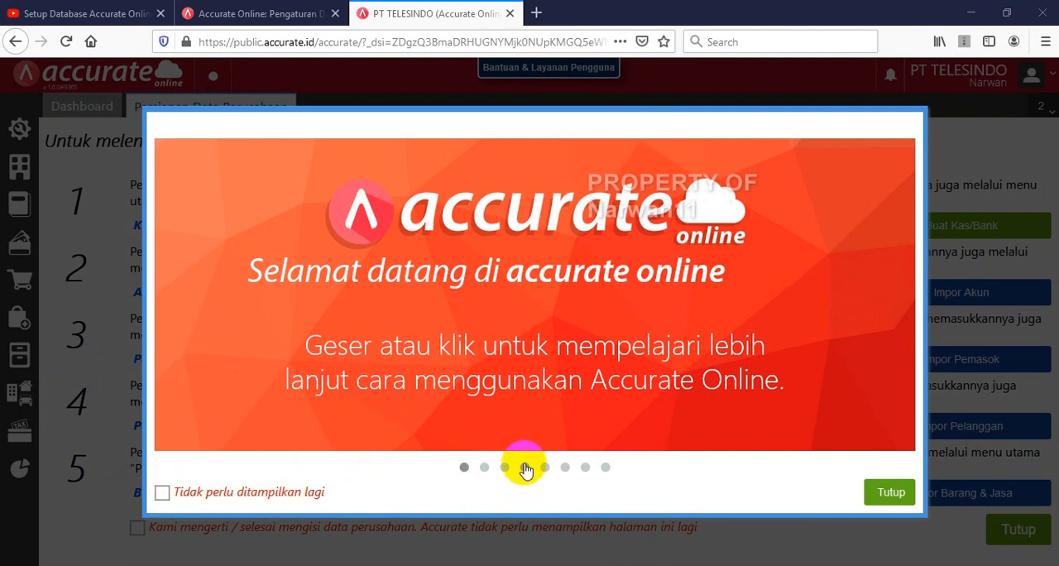
pyautogui.moveTo(755, 325); pyautogui.dragTo(141, 320)
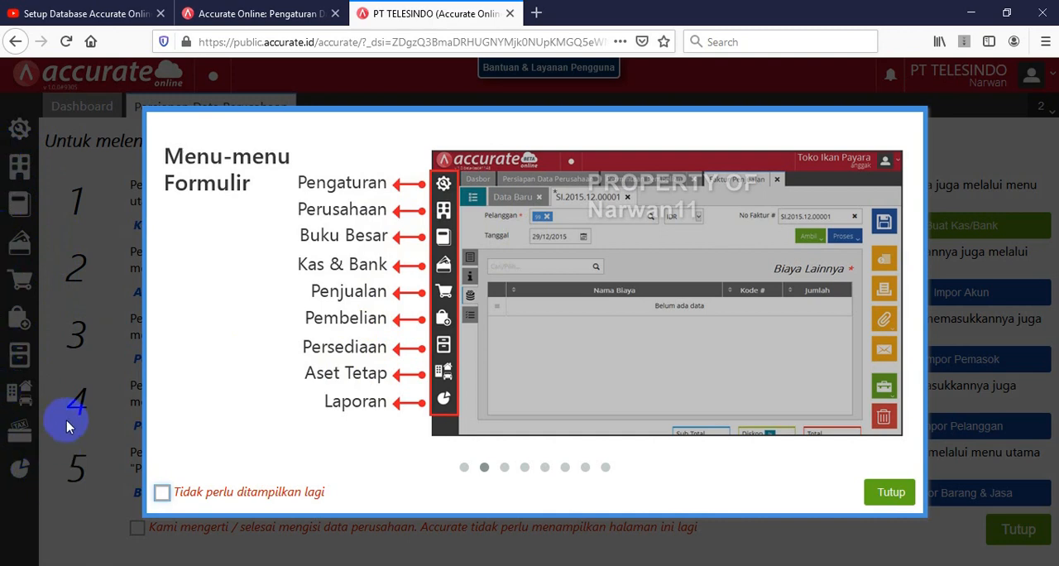
pyautogui.click(505, 470)
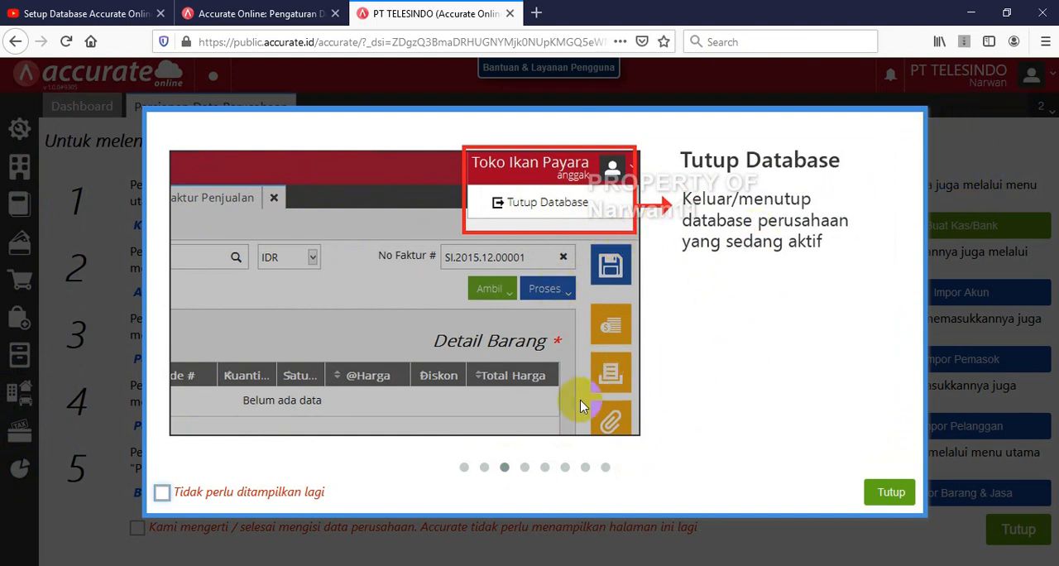
pyautogui.click(525, 469)
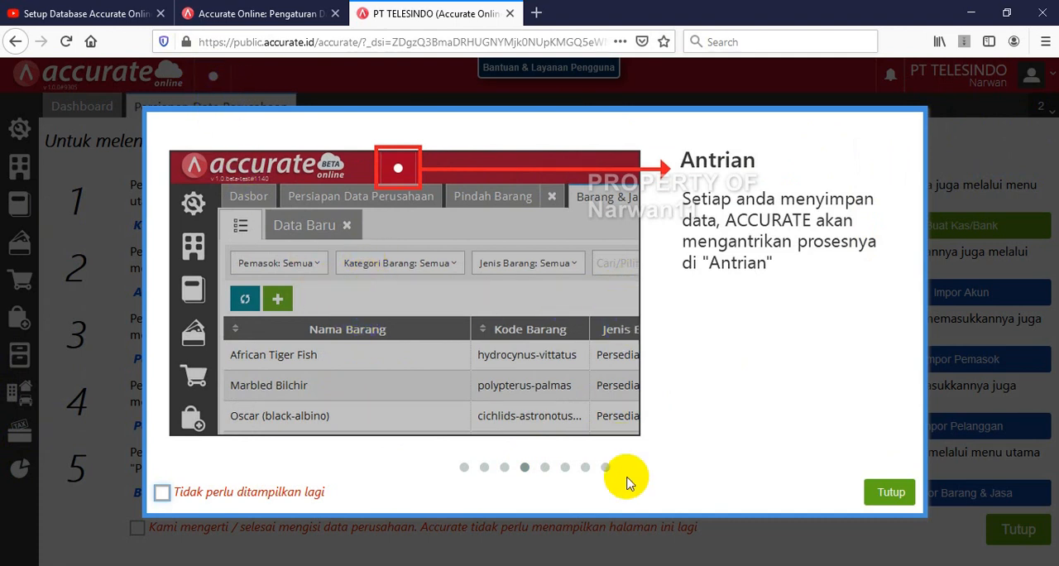
pyautogui.click(544, 467)
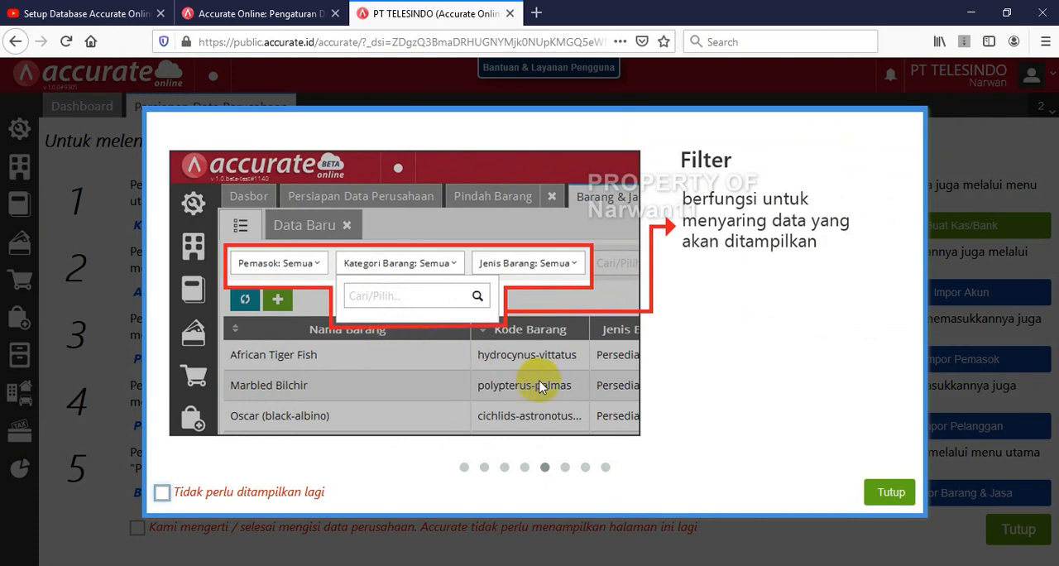
pyautogui.click(563, 469)
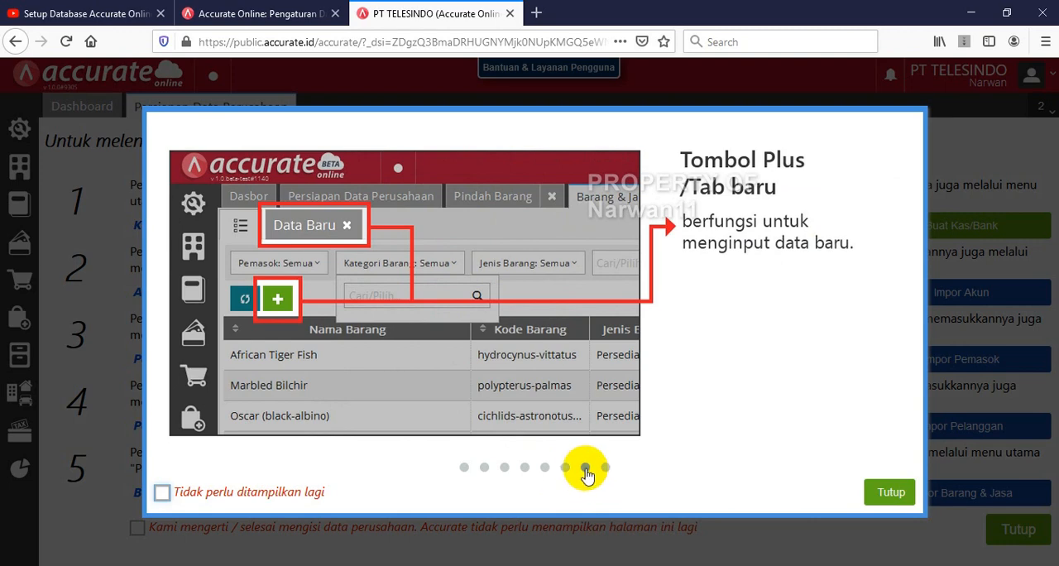
pyautogui.click(585, 469)
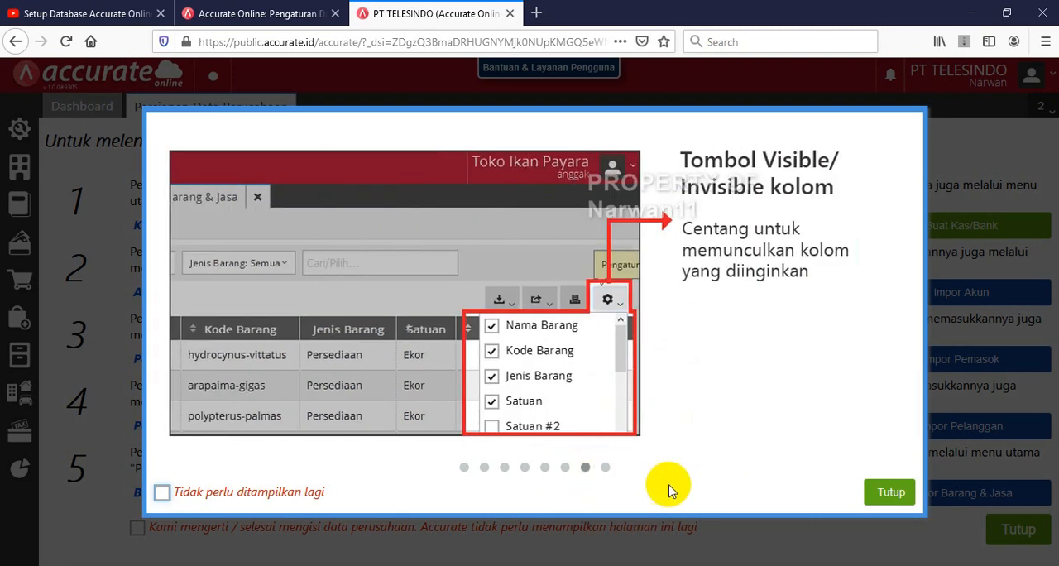
pyautogui.click(605, 469)
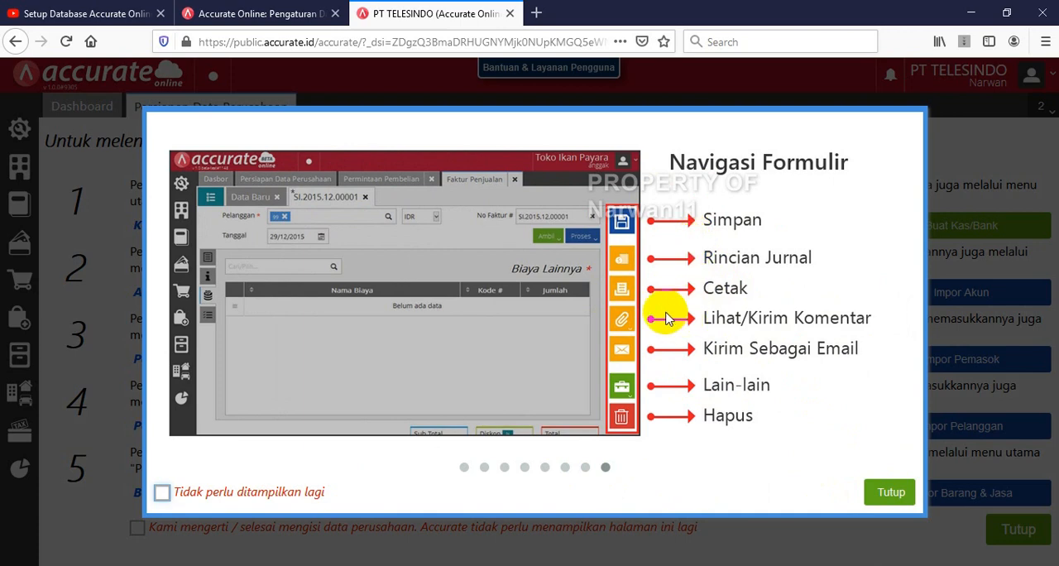
pyautogui.click(906, 494)
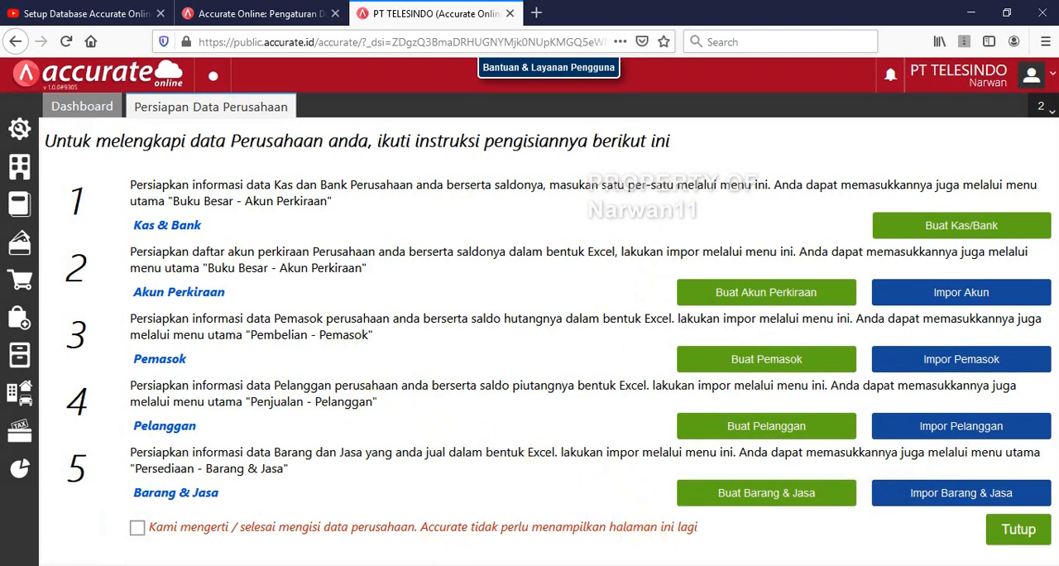
# Switch to the PDF in Nitro Pro and examine the account list in section 1.2, Menginput Saldo Awal
pyautogui.click(465, 565)
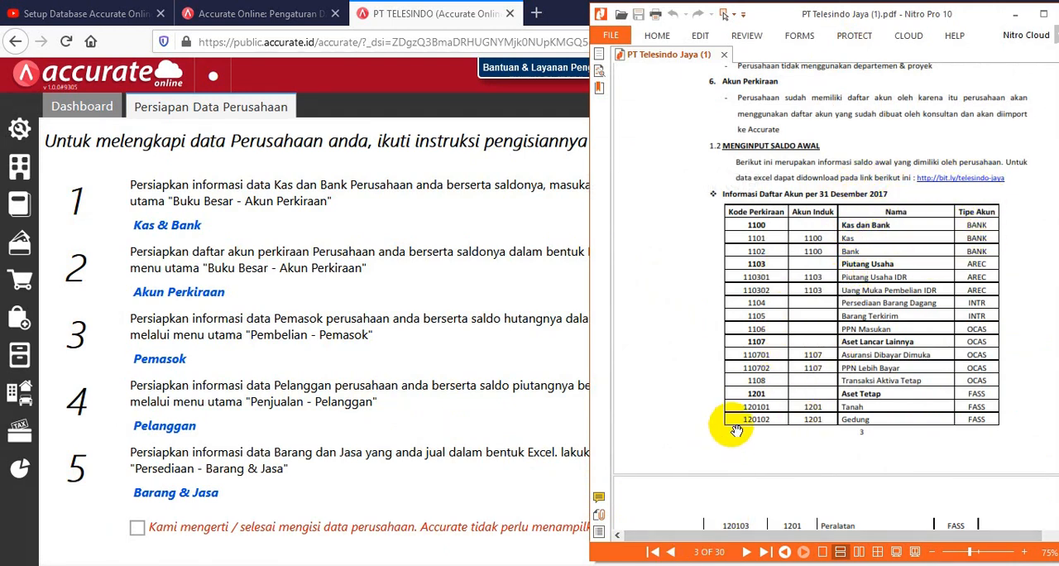
pyautogui.scroll(-2, 737, 430)
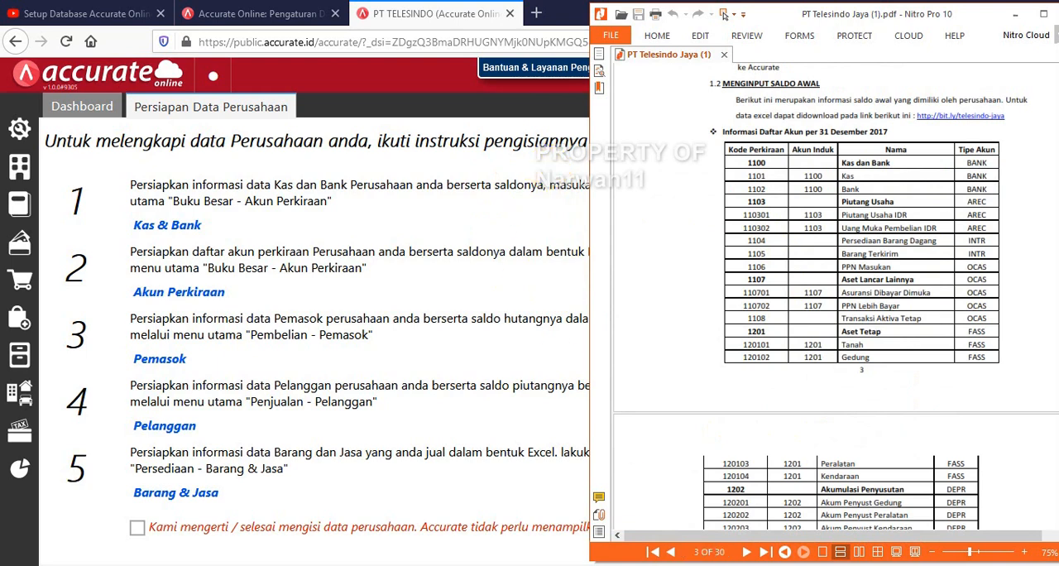
# Return to the browser, check the Excel files in the Data Excel PT Telesindo Jaya folder, and open the account import (Impor Akun)
pyautogui.click(486, 349)
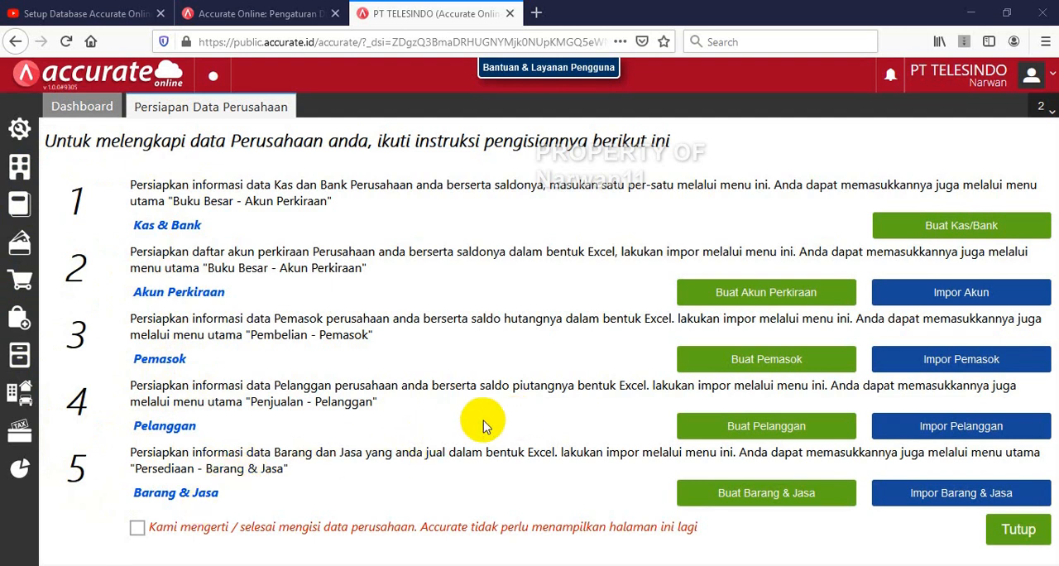
pyautogui.click(312, 565)
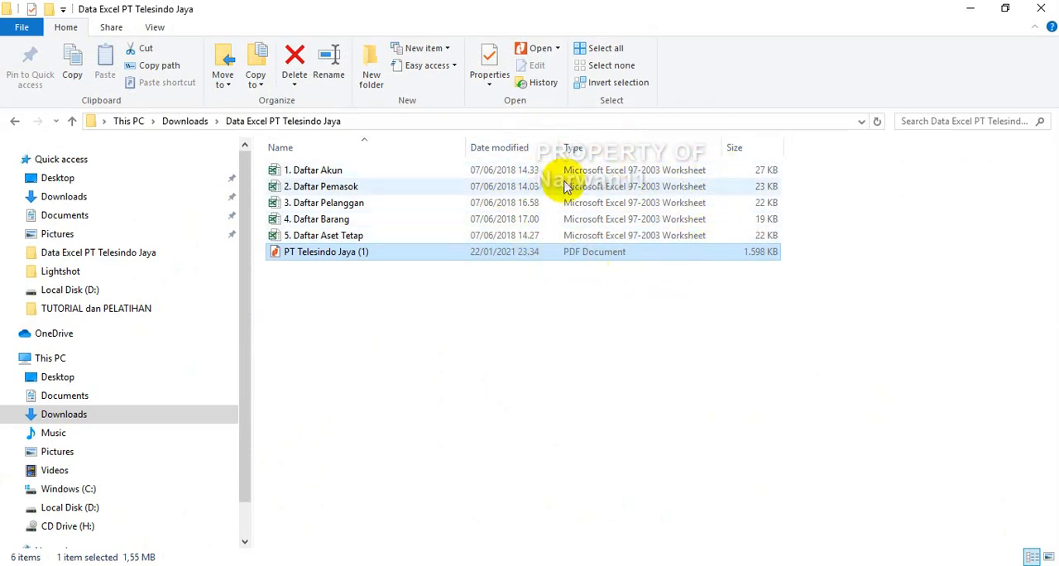
pyautogui.click(972, 13)
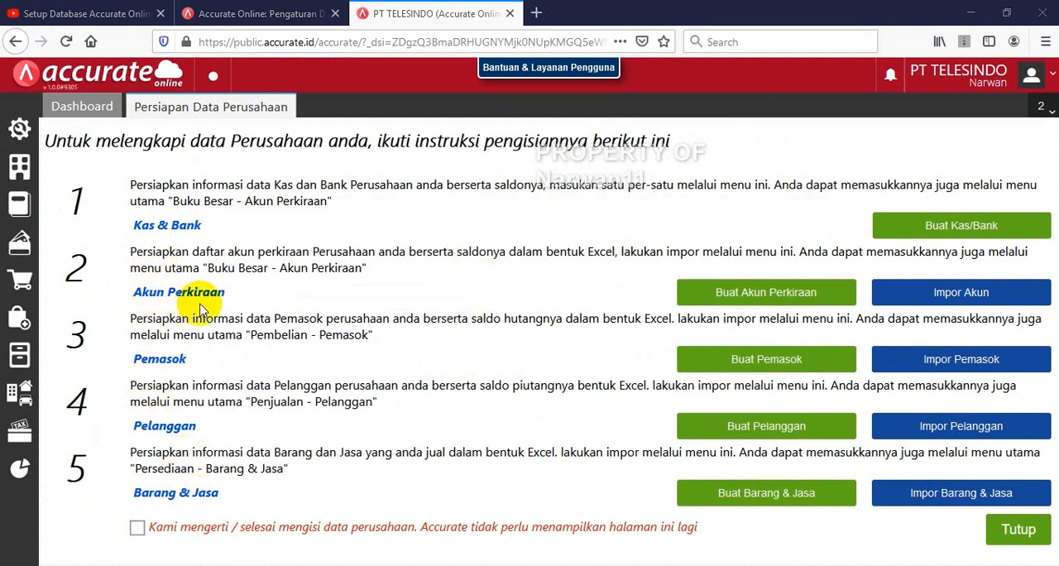
pyautogui.click(962, 294)
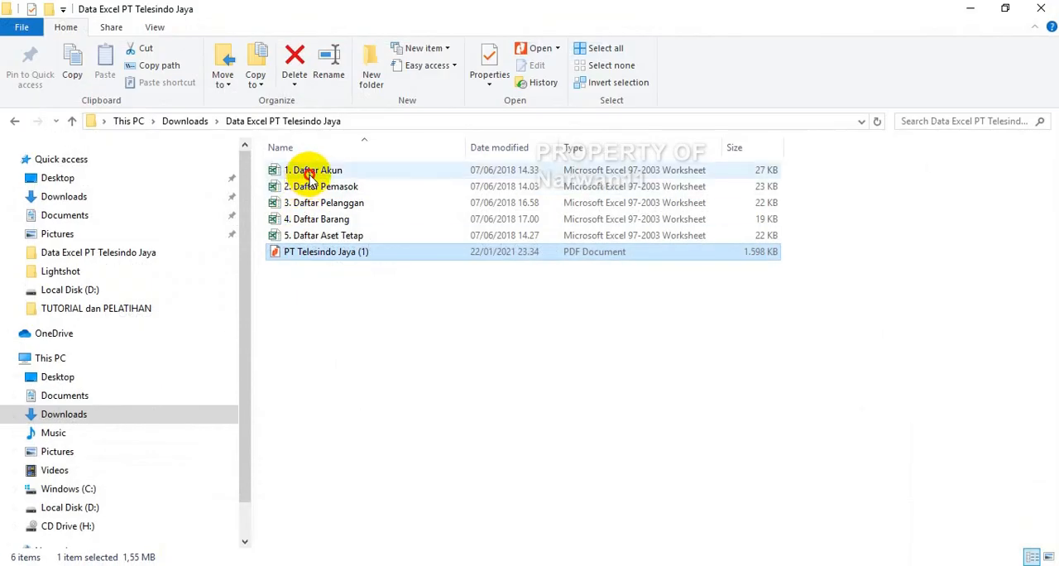
# Open the 1. Daftar Akun workbook in Excel and compare its accounts with the account list in the Nitro Pro PDF
pyautogui.click(314, 175)
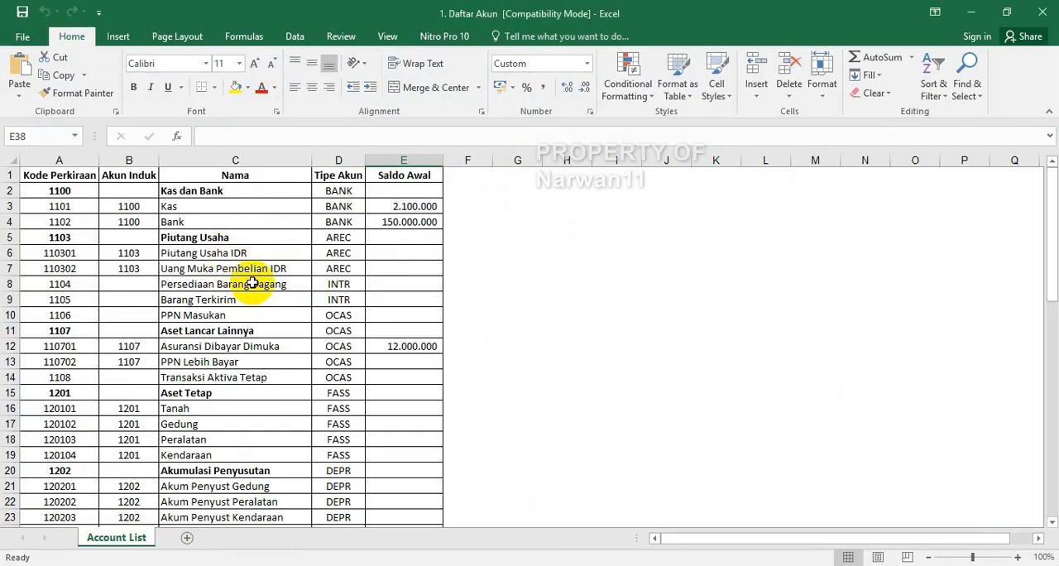
pyautogui.click(252, 283)
pyautogui.scroll(-5, 252, 283)
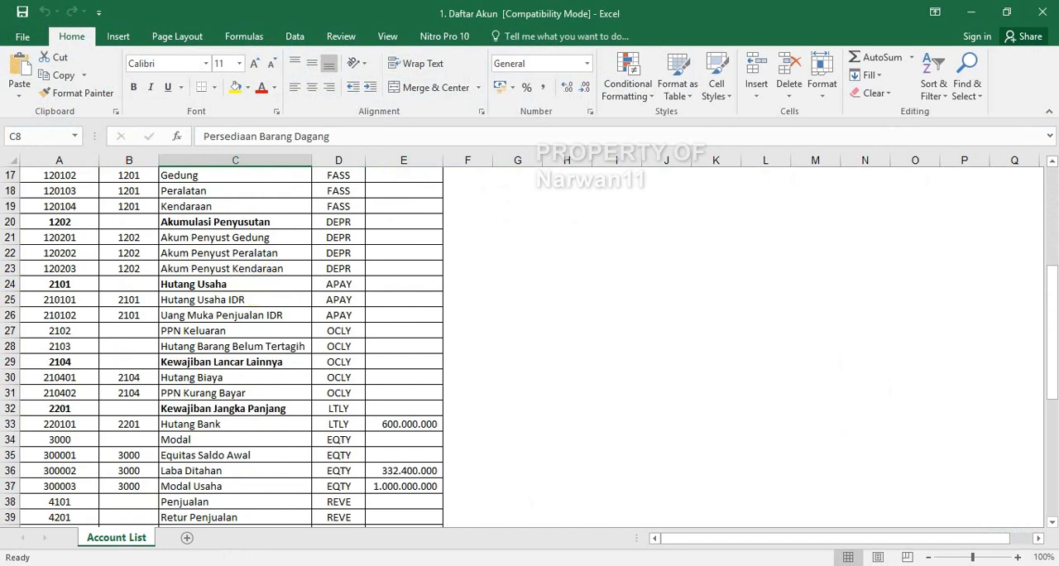
pyautogui.hotkey('alt', 'Tab')
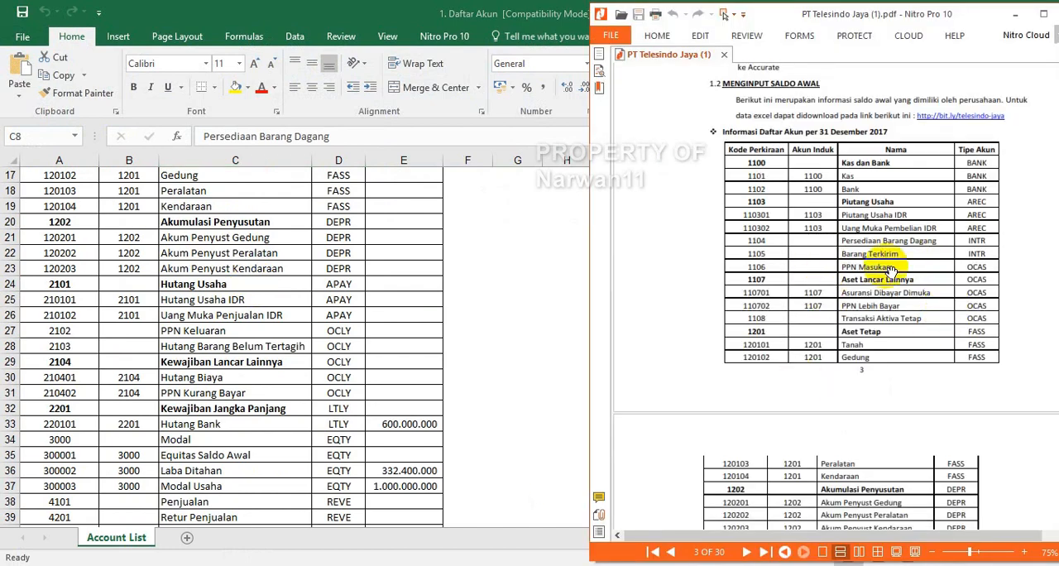
pyautogui.scroll(-5, 850, 286)
pyautogui.scroll(-3, 851, 285)
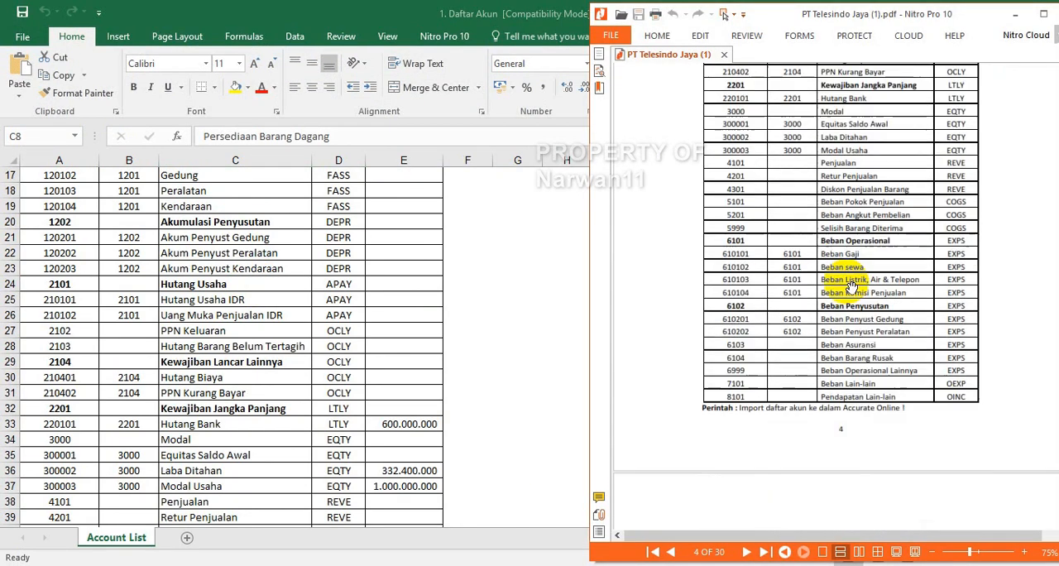
pyautogui.scroll(6, 851, 286)
pyautogui.scroll(3, 850, 286)
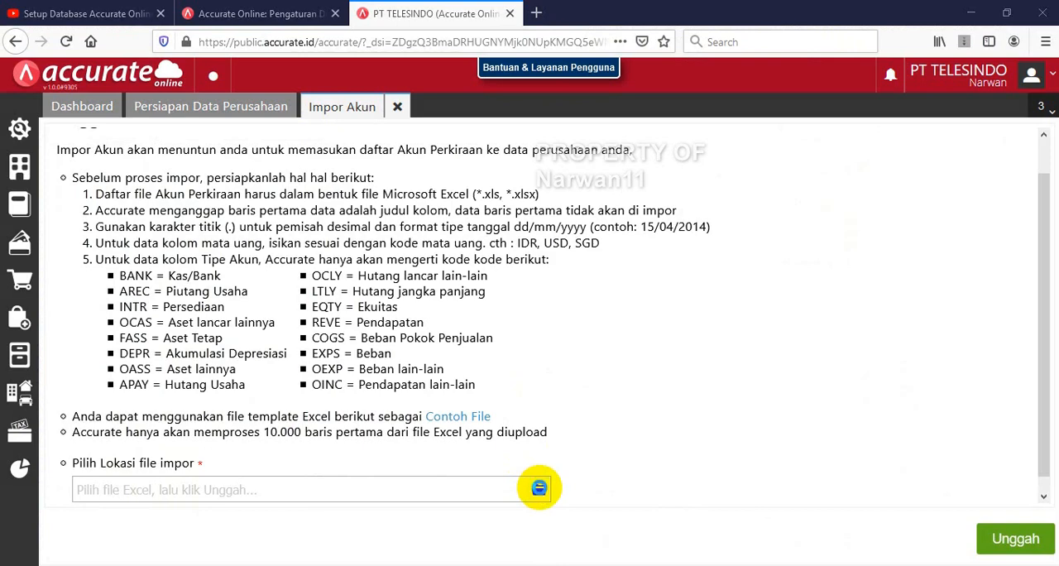
# In the browser, upload 1. Daftar Akun.xls from the Data Excel PT Telesindo Jaya folder as the account import file
pyautogui.click(539, 491)
pyautogui.click(56, 172)
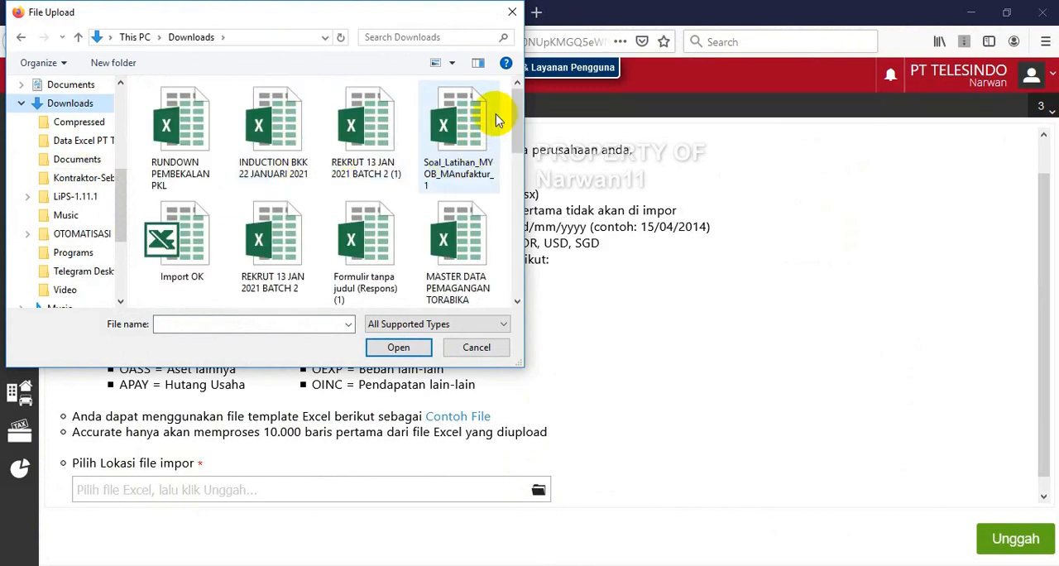
pyautogui.moveTo(513, 116); pyautogui.dragTo(497, 235)
pyautogui.doubleClick(176, 183)
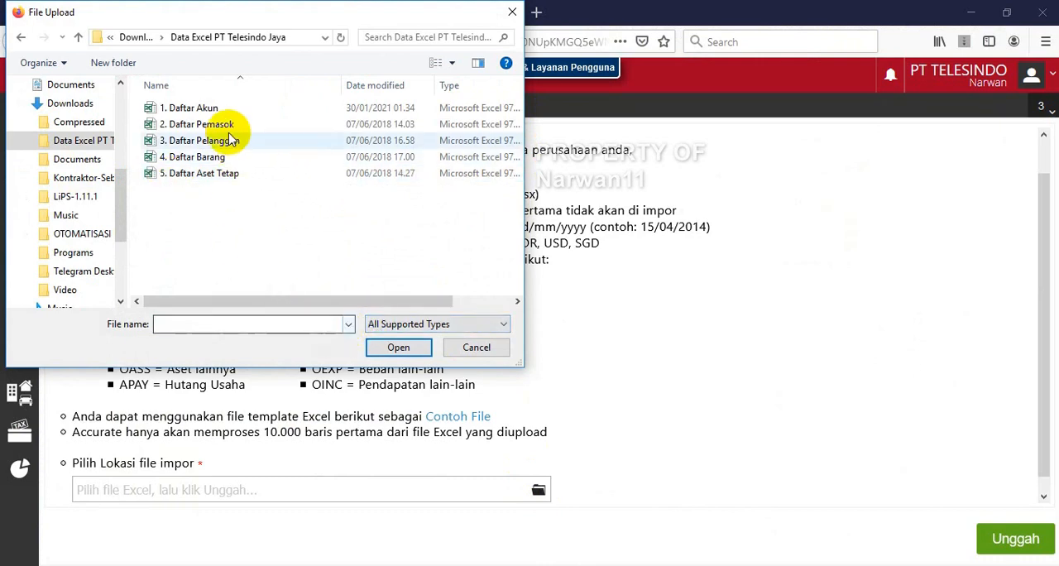
pyautogui.click(180, 107)
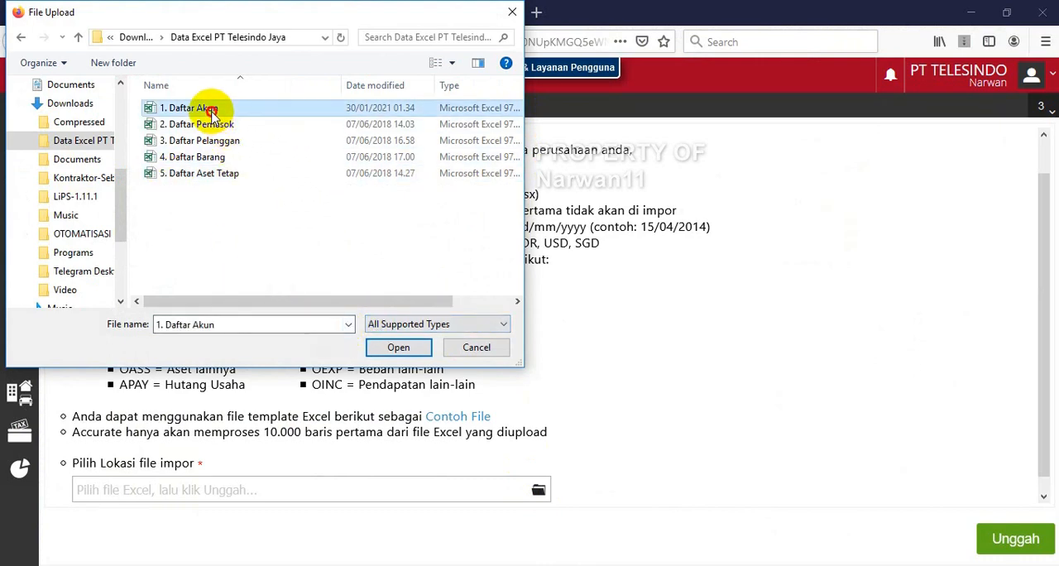
pyautogui.click(400, 348)
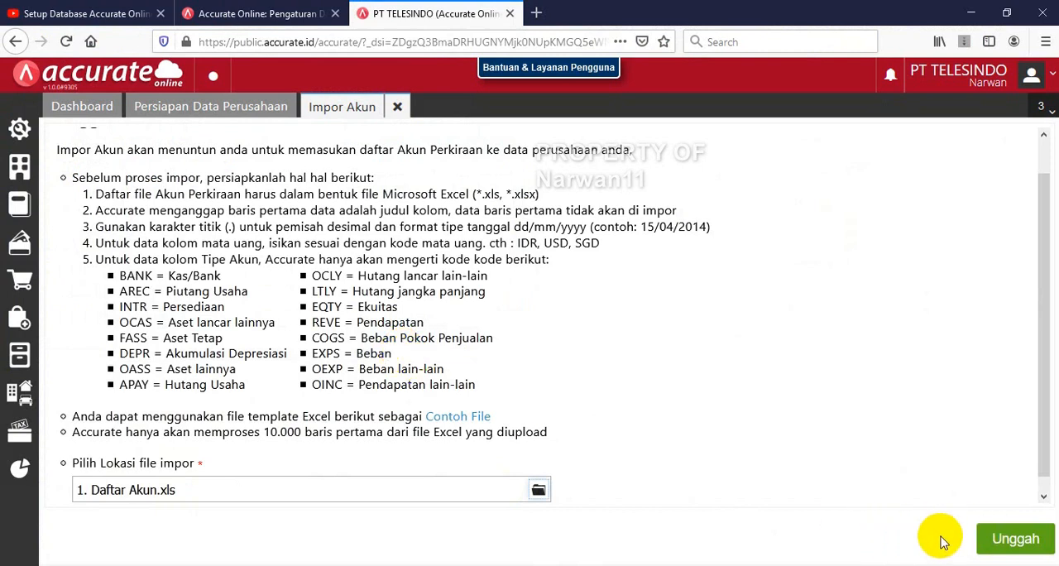
pyautogui.click(1023, 542)
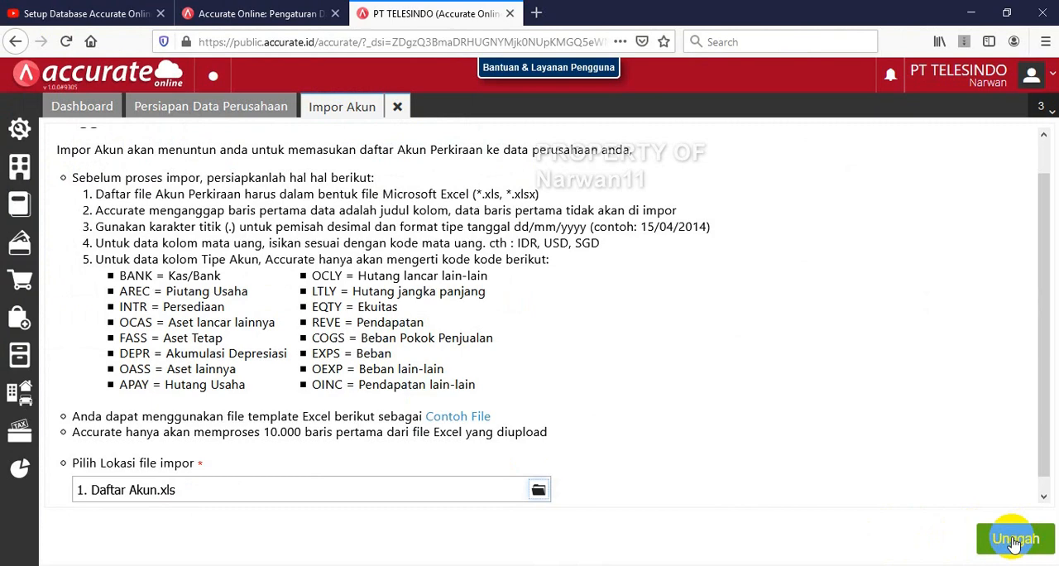
pyautogui.click(1015, 542)
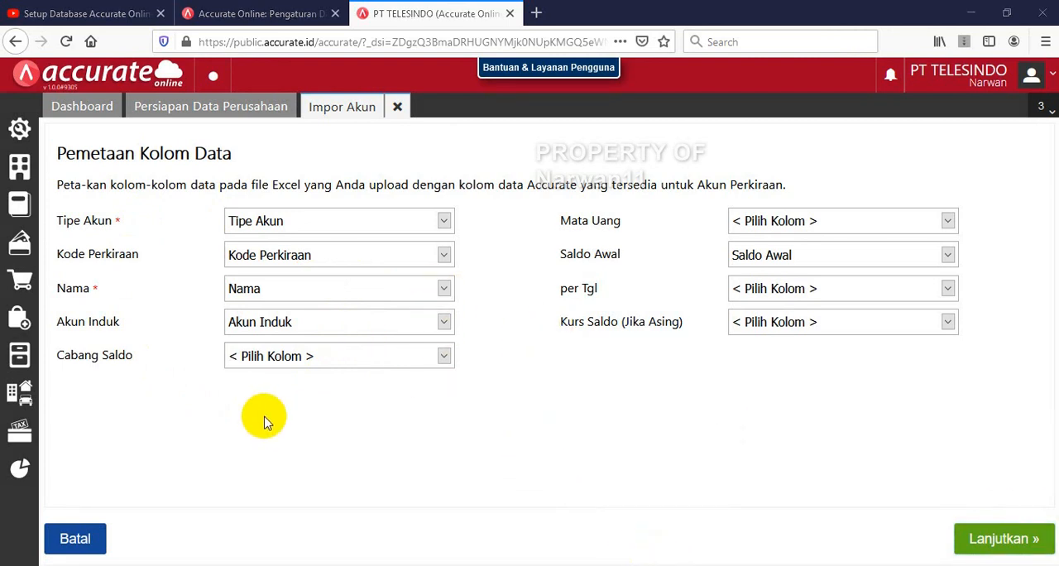
# Accept the account column mapping, enable updating of data already in the database, and run the import through to closing its result page
pyautogui.click(1004, 542)
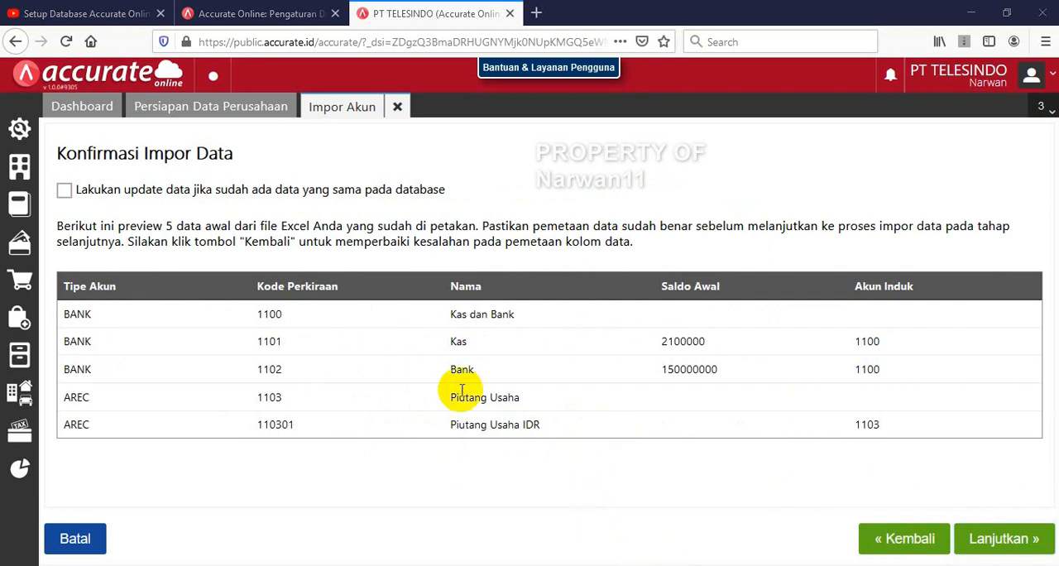
pyautogui.click(65, 191)
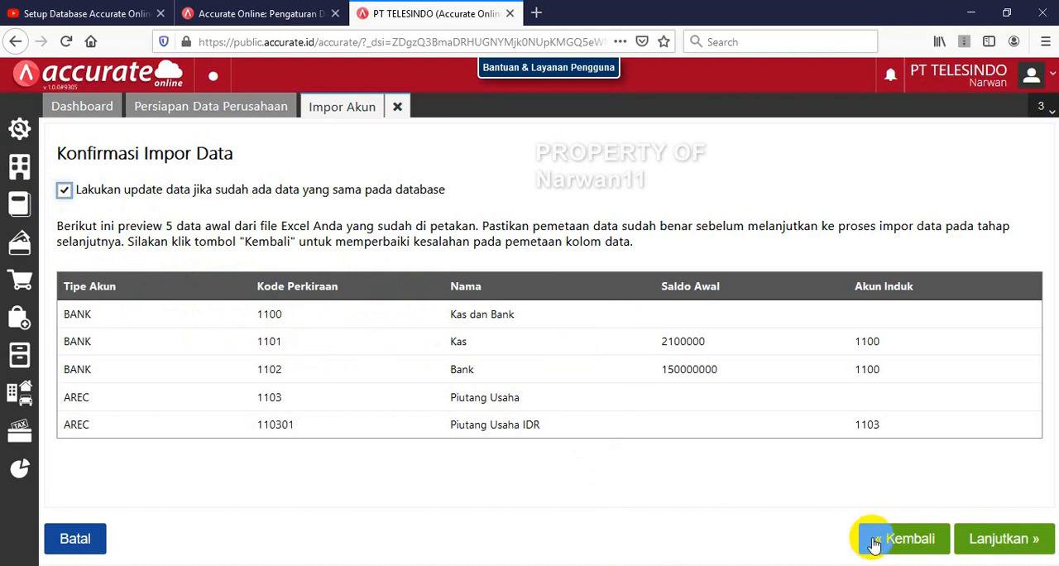
pyautogui.click(997, 540)
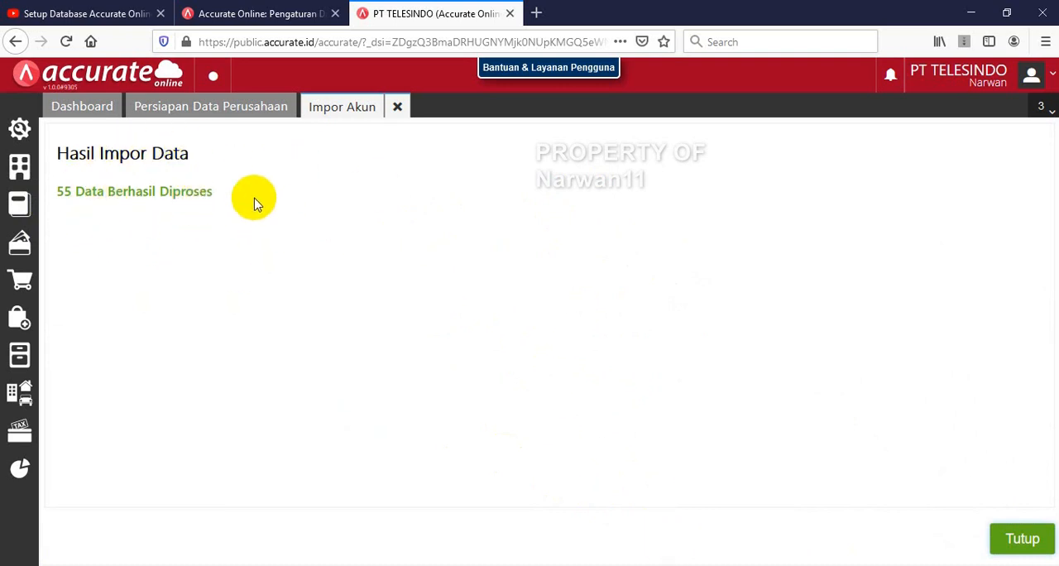
pyautogui.click(1023, 539)
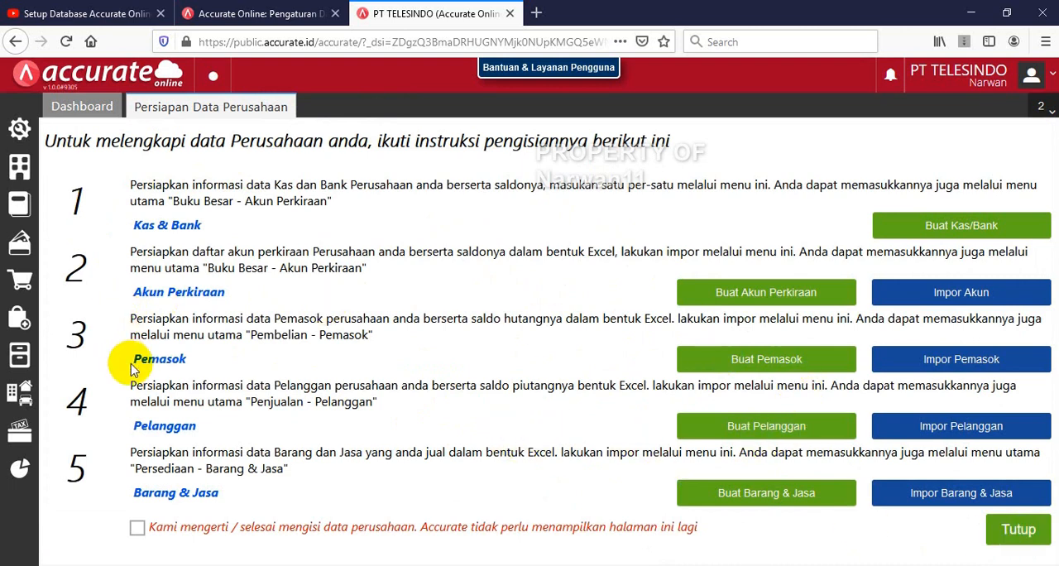
# Start the supplier import (Impor Pemasok) and upload 2. Daftar Pemasok.xls
pyautogui.click(920, 364)
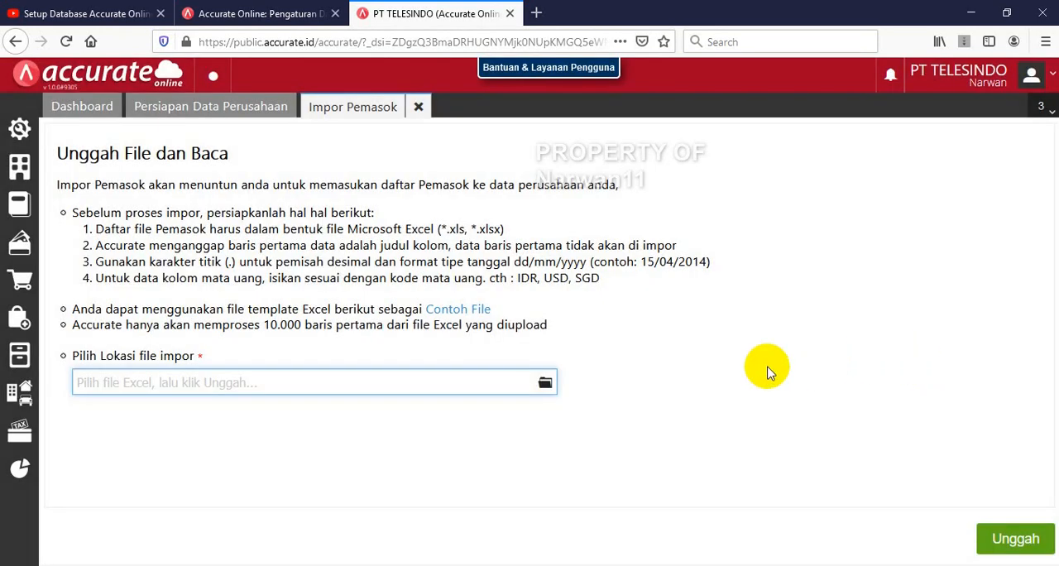
pyautogui.click(544, 383)
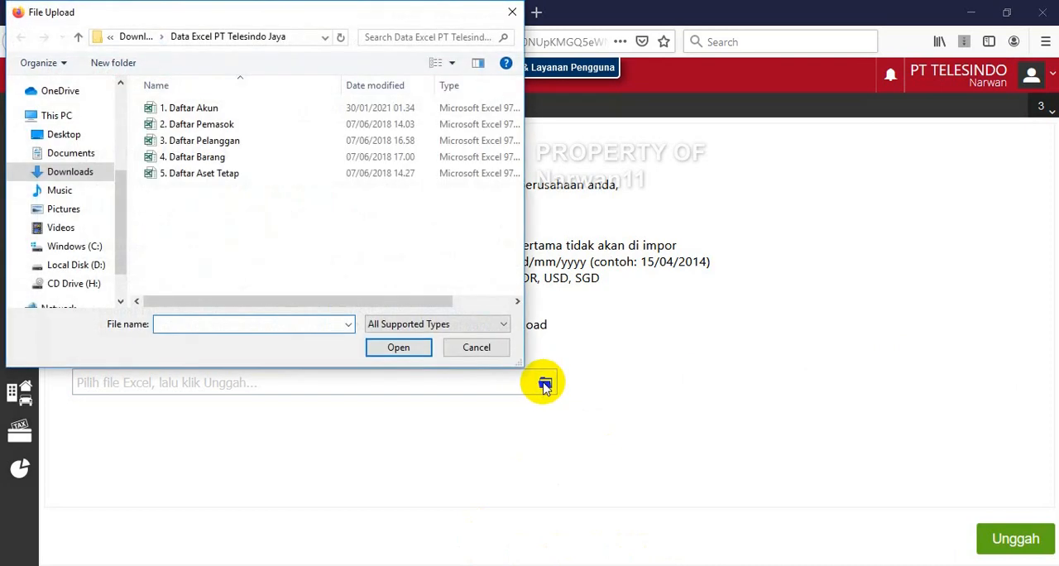
pyautogui.doubleClick(201, 126)
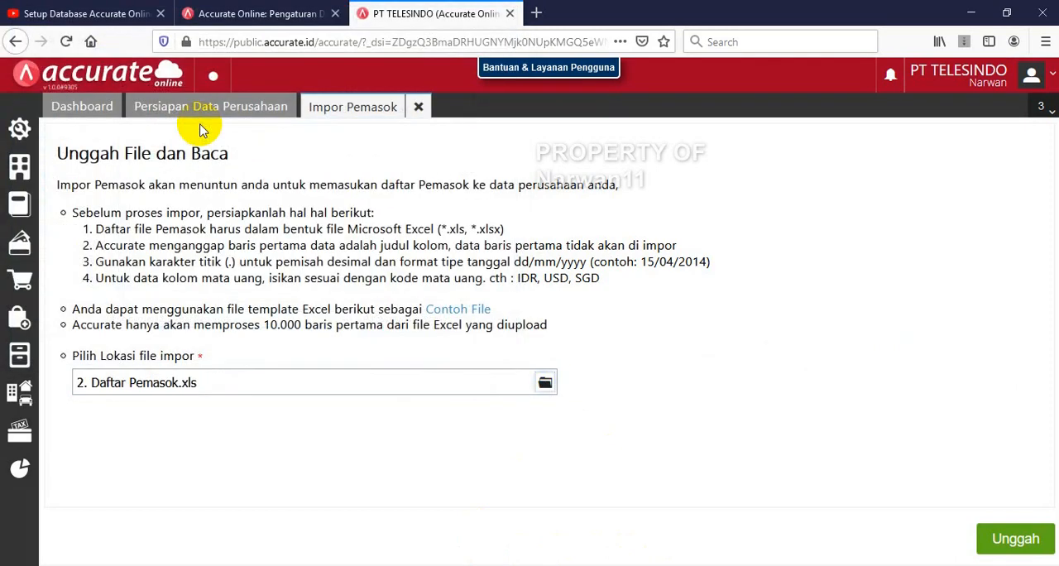
pyautogui.click(995, 540)
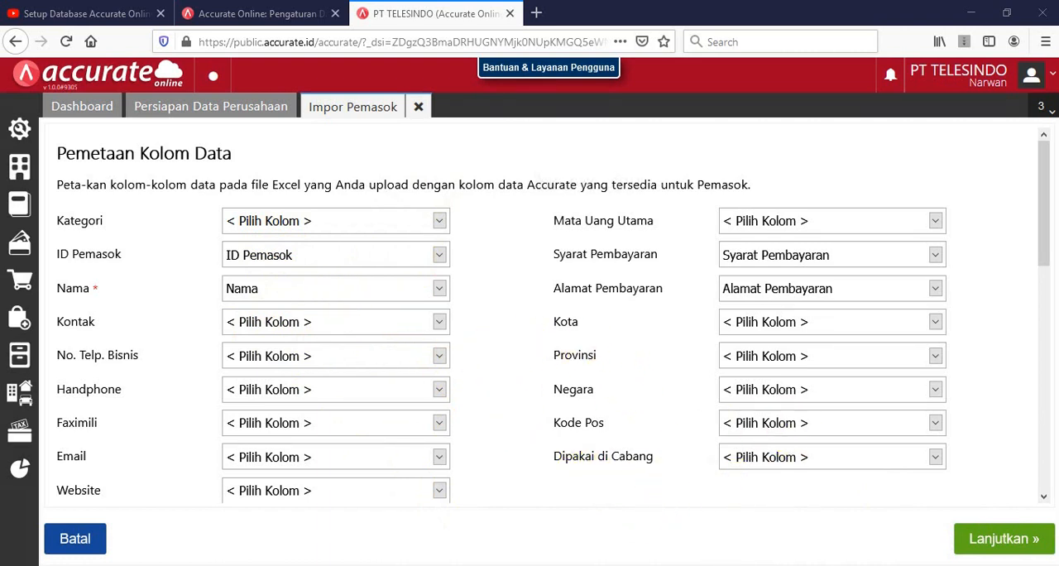
# Check the supplier column mapping against the 2. Daftar Pemasok workbook in Excel and complete the import with updating of existing data enabled
pyautogui.hotkey('alt', 'Tab')
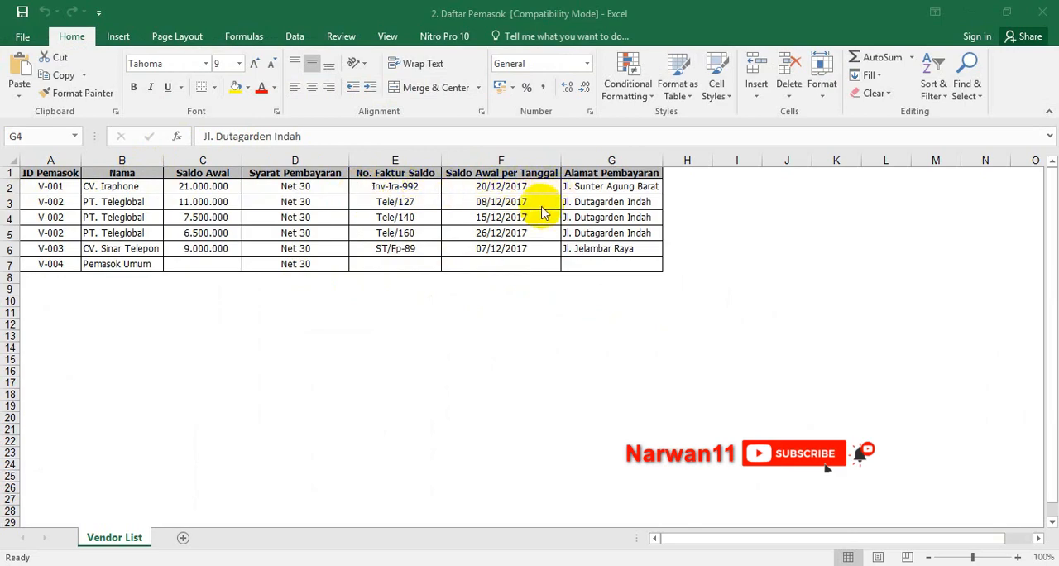
pyautogui.hotkey('alt', 'Tab')
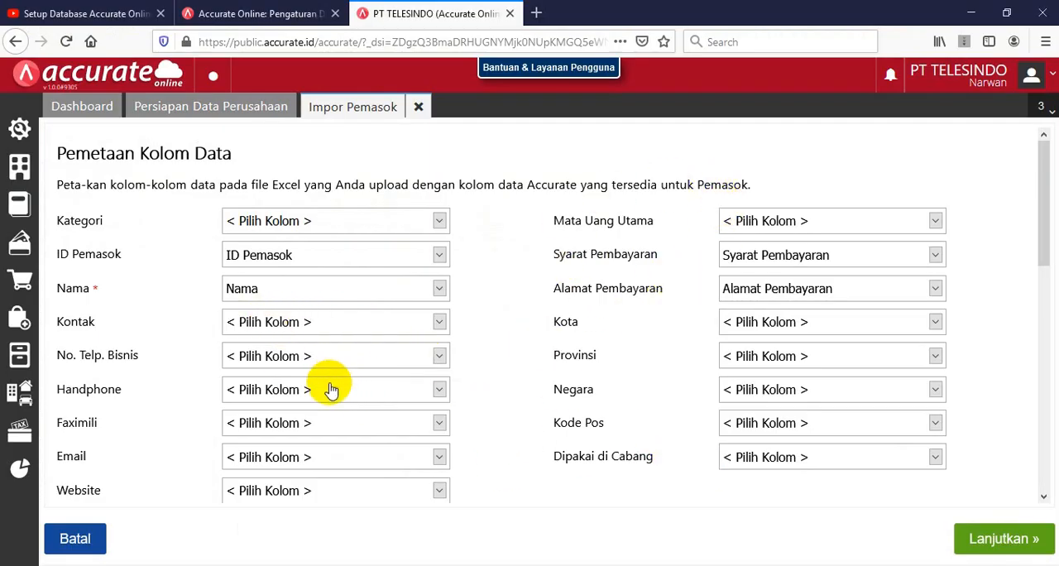
pyautogui.click(1011, 540)
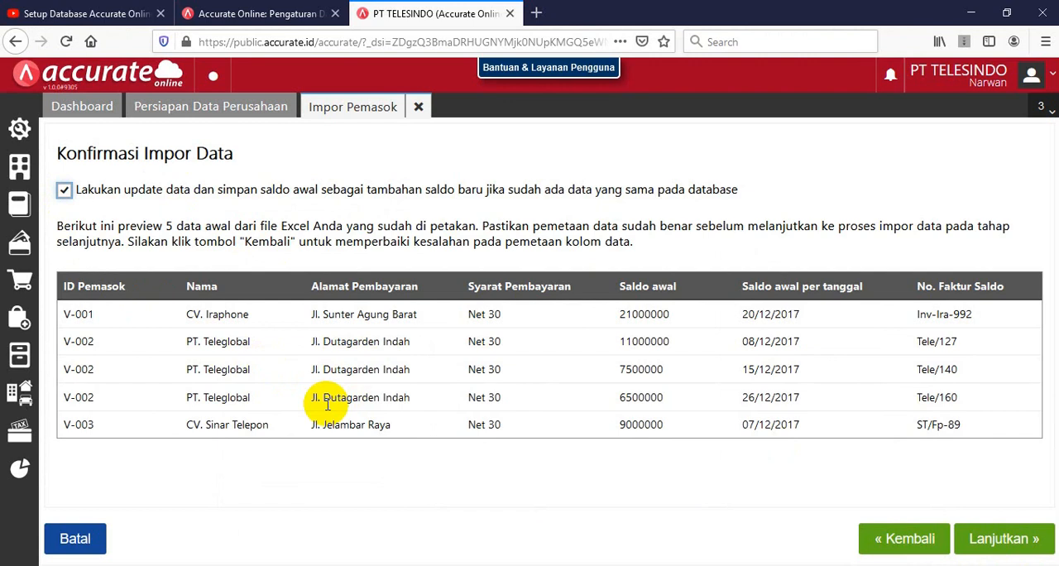
pyautogui.click(981, 546)
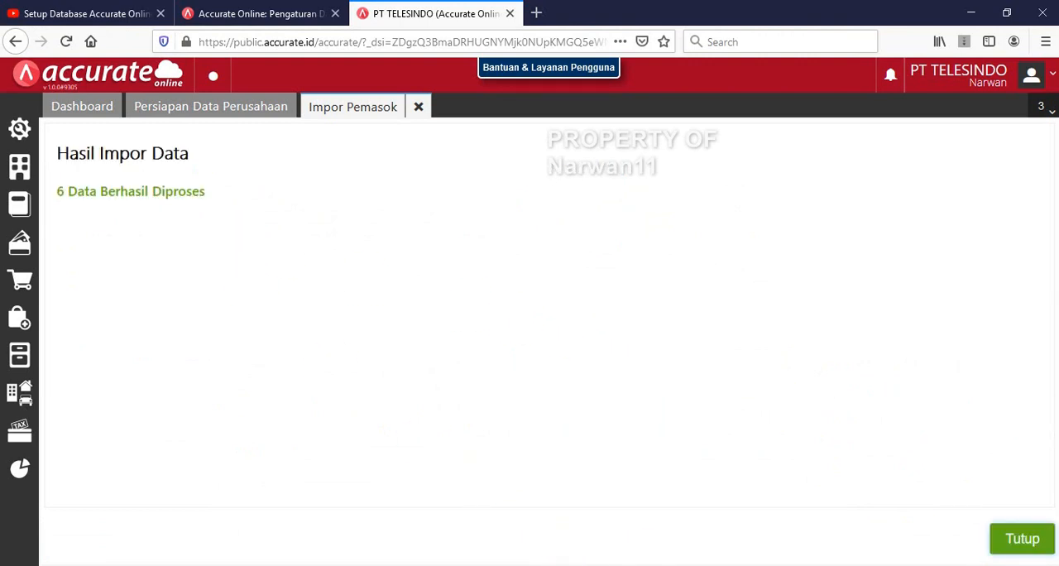
pyautogui.click(1021, 538)
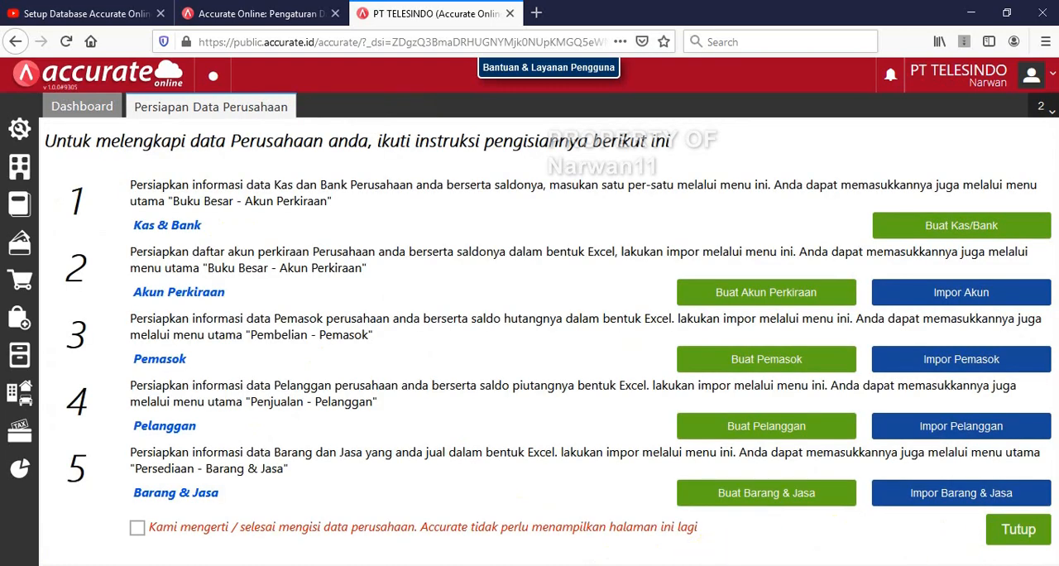
# Start the customer import (Impor Pelanggan) and upload 3. Daftar Pelanggan.xls
pyautogui.click(973, 437)
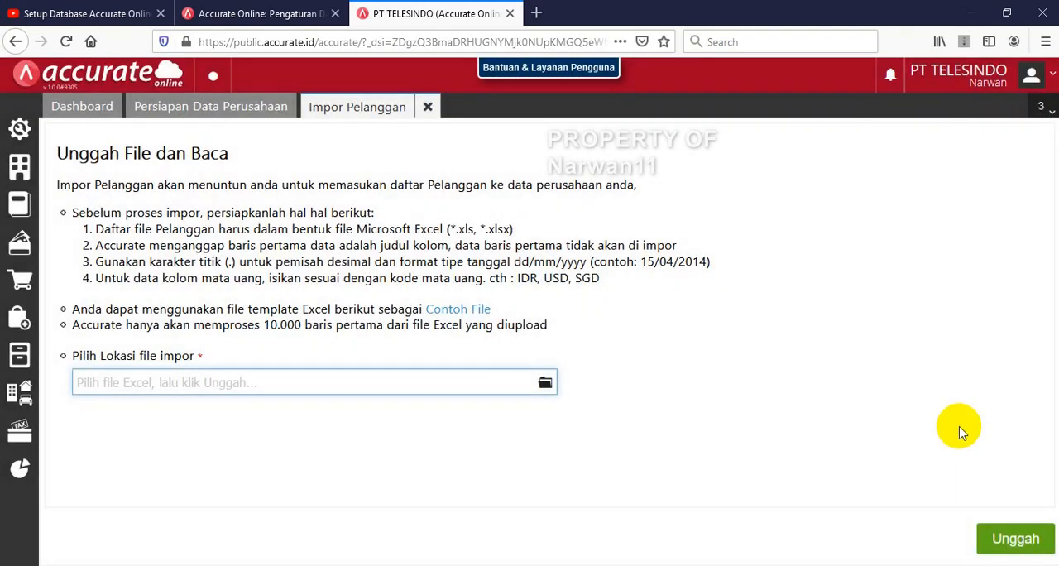
pyautogui.click(545, 386)
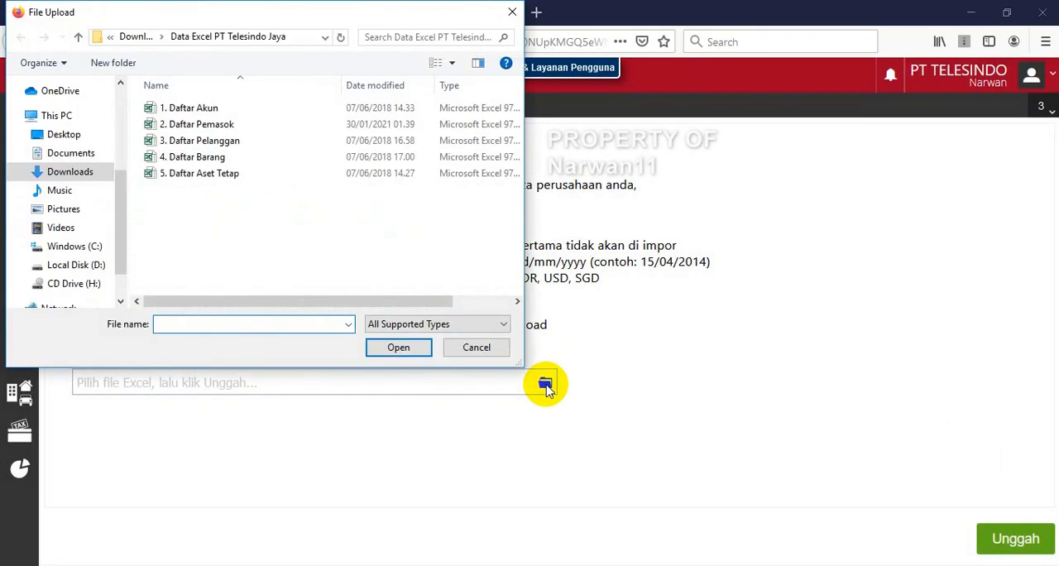
pyautogui.doubleClick(235, 141)
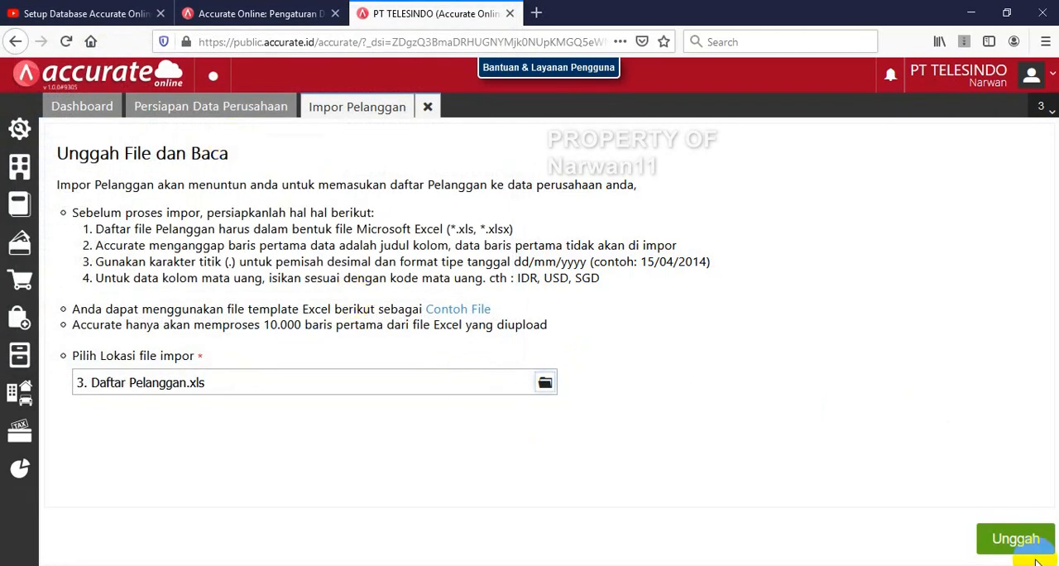
pyautogui.click(1011, 539)
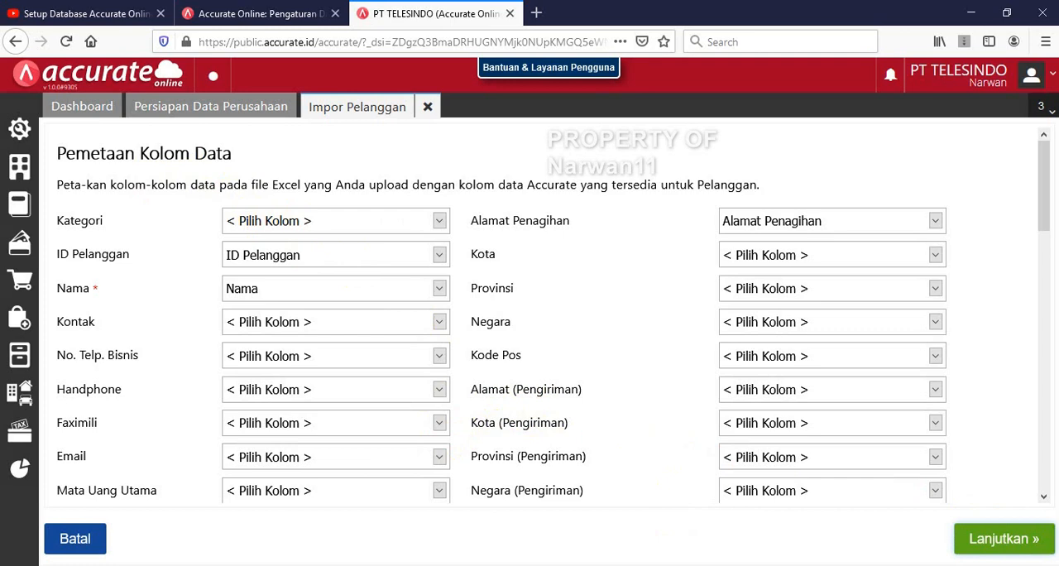
# Accept the customer column mapping and complete the import with updating of existing data enabled, closing the result page
pyautogui.click(990, 540)
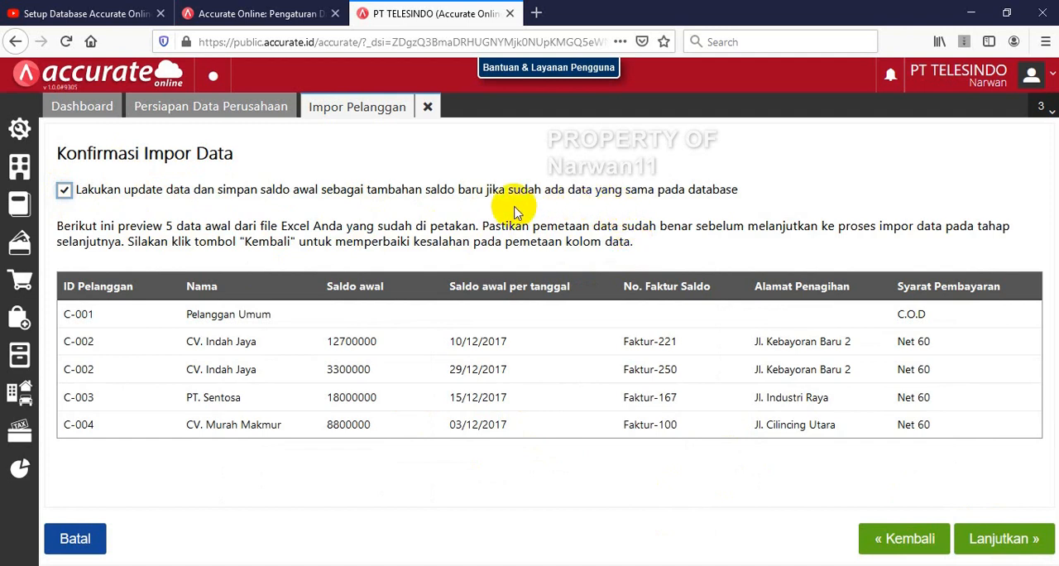
pyautogui.click(1003, 539)
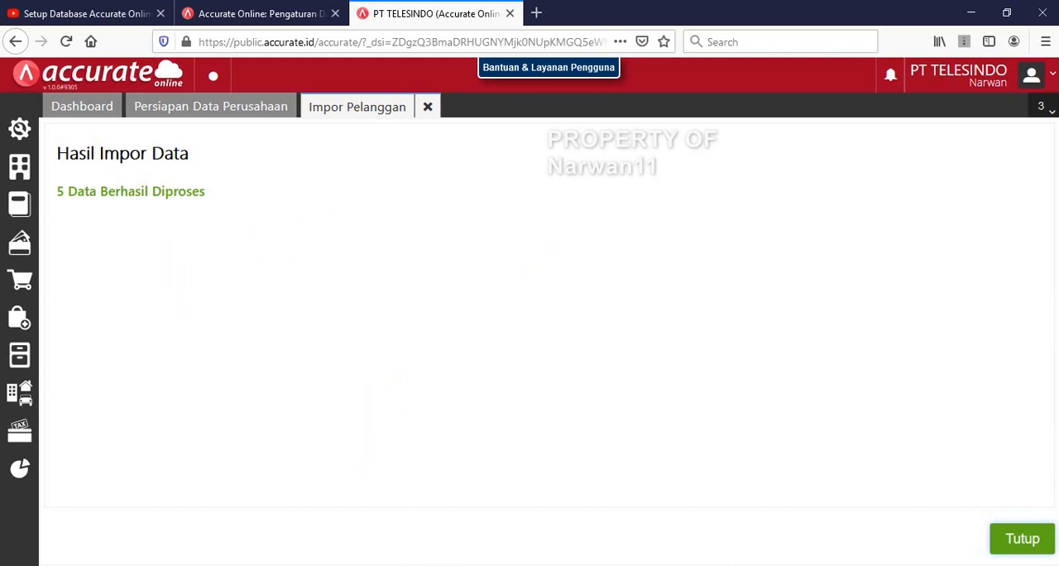
pyautogui.click(1023, 539)
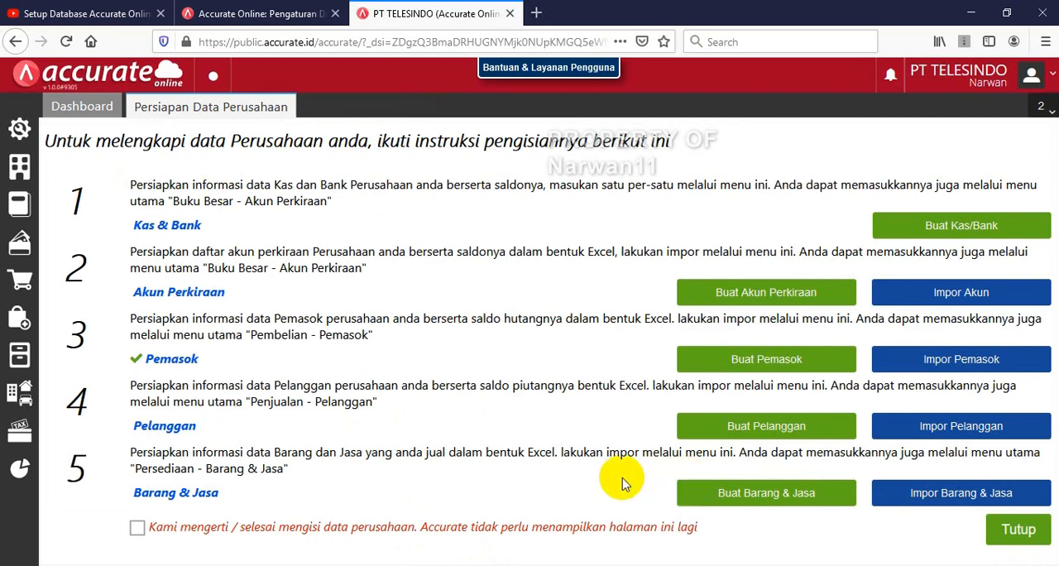
# Start the items and services import (Impor Barang & Jasa) and upload 4. Daftar Barang.xls
pyautogui.click(970, 505)
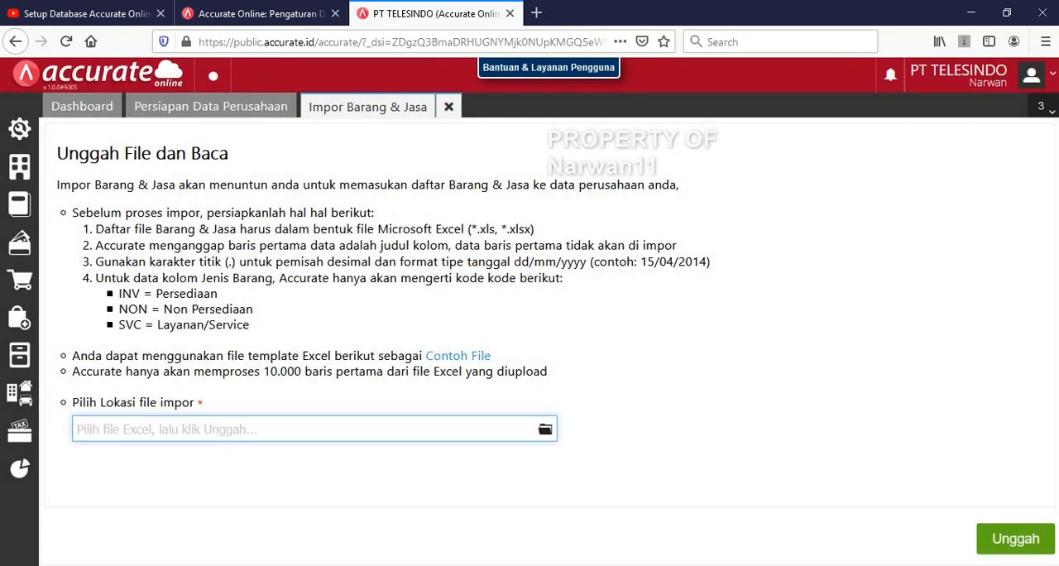
pyautogui.click(545, 432)
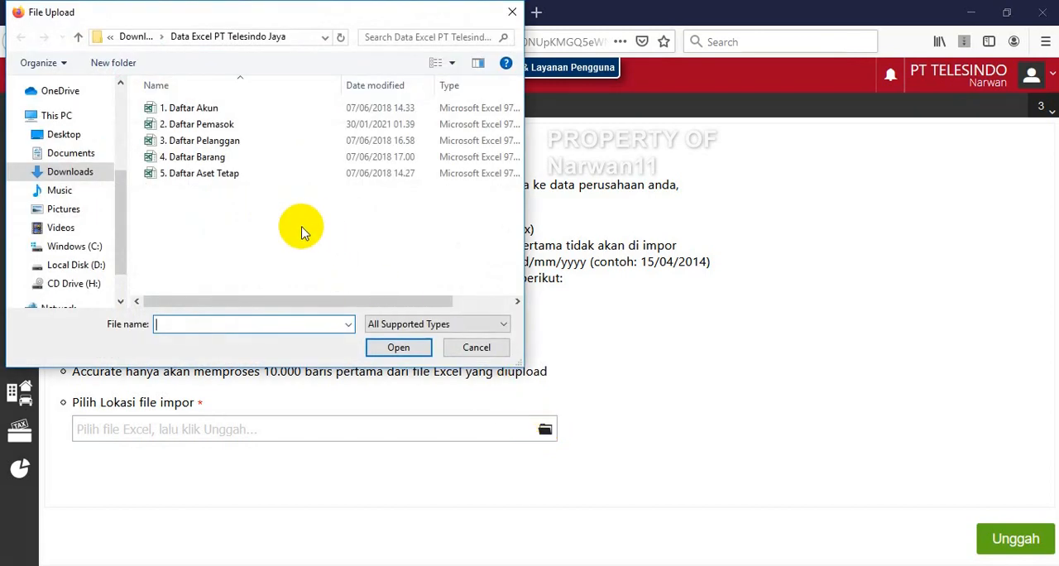
pyautogui.doubleClick(221, 159)
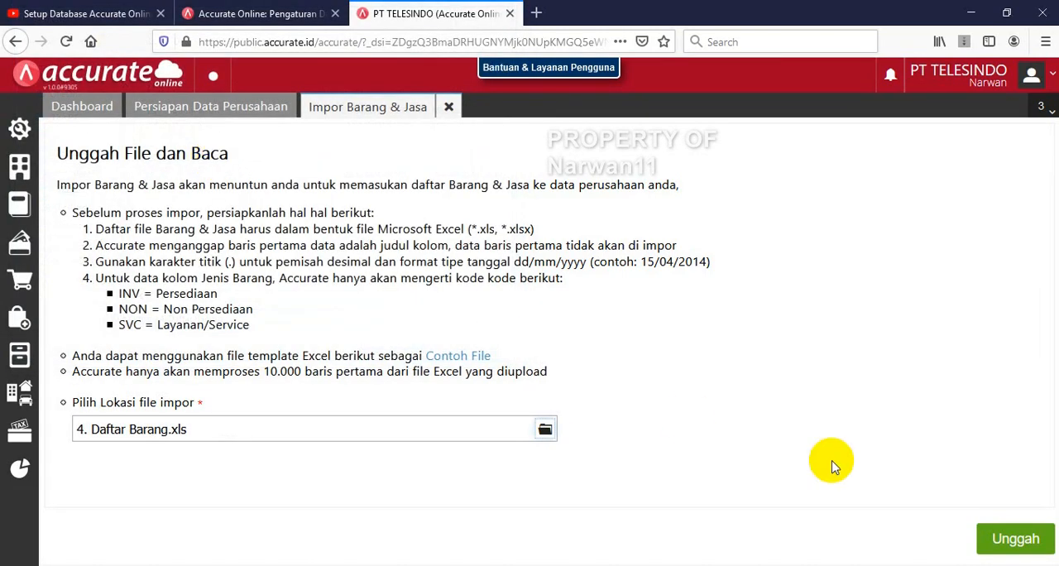
pyautogui.click(1035, 546)
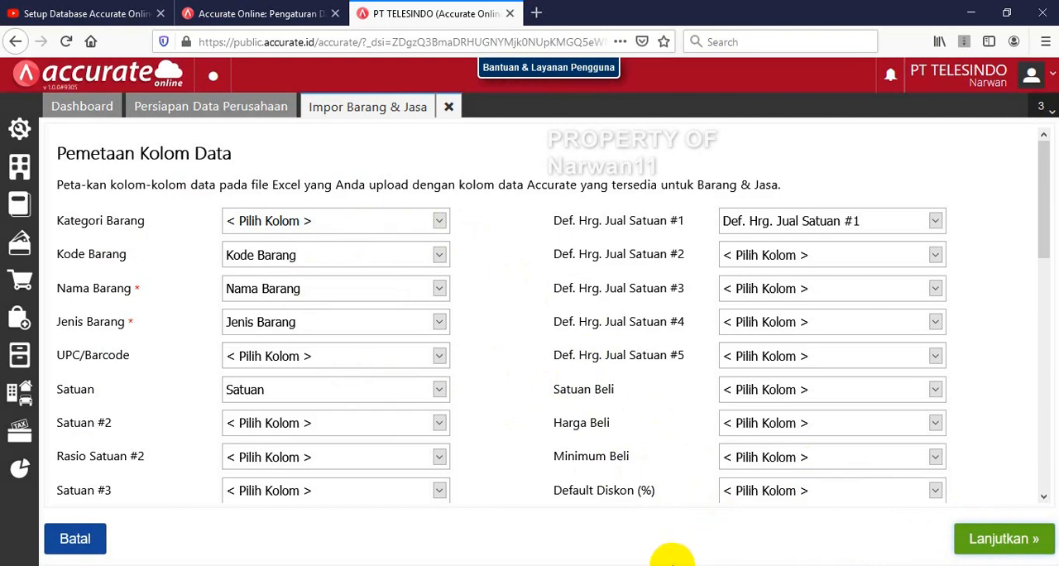
# Close the 2. Daftar Pemasok workbook, complete the item import with updating of existing data enabled, and close the data preparation page marked as finished
pyautogui.click(439, 563)
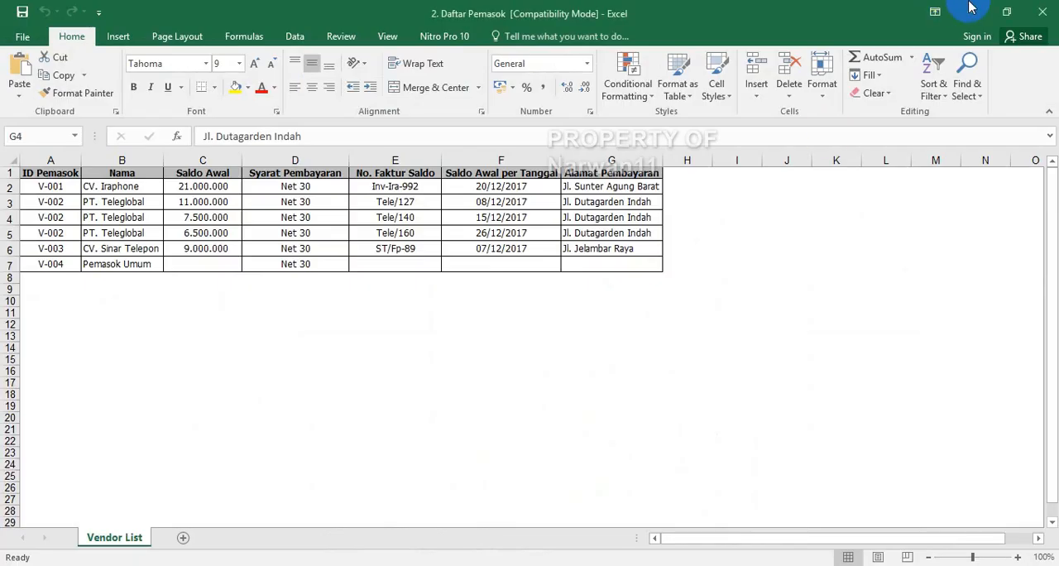
pyautogui.click(1041, 17)
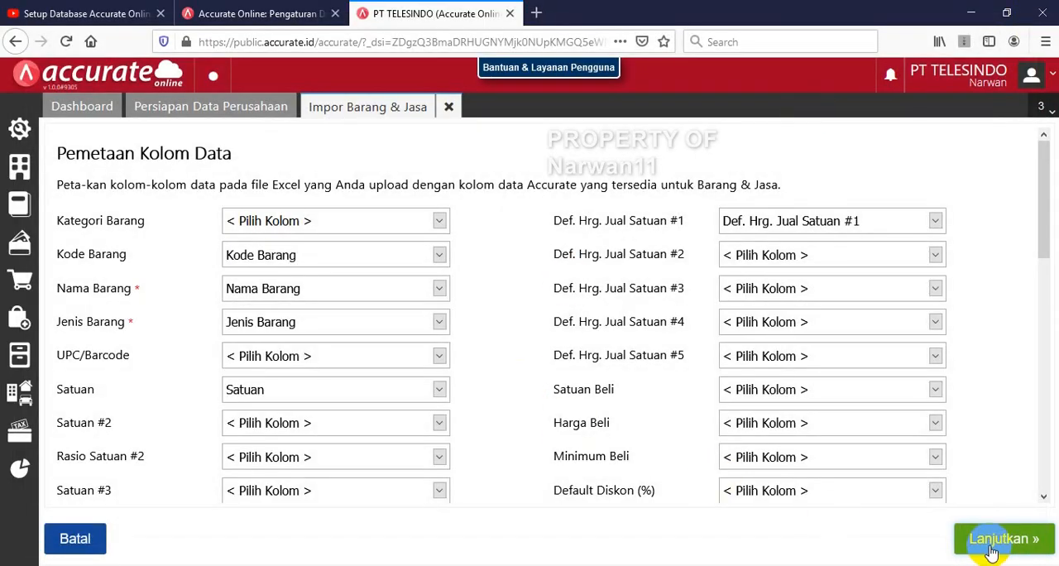
pyautogui.click(990, 542)
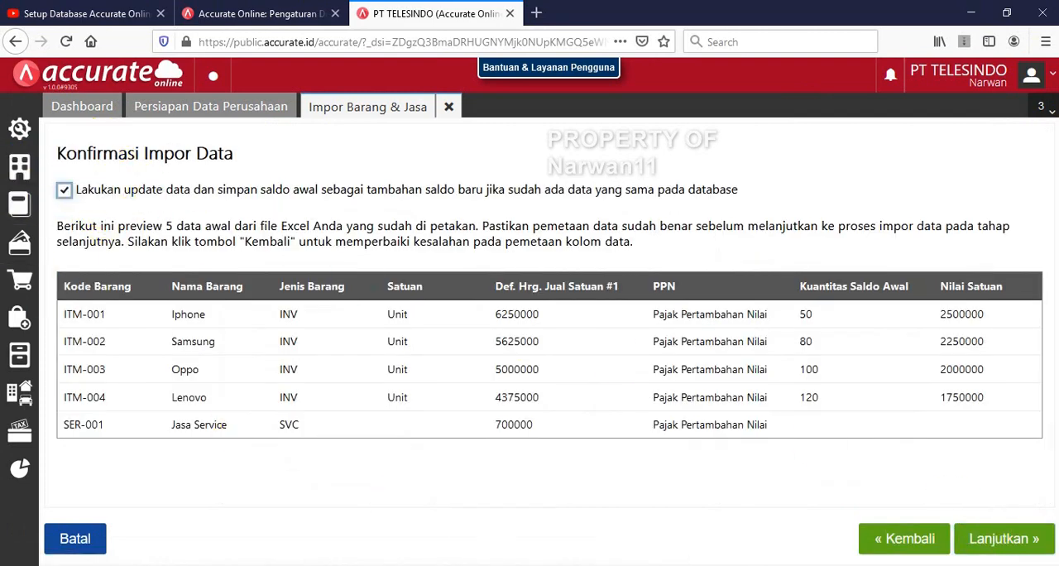
pyautogui.click(992, 538)
pyautogui.click(996, 540)
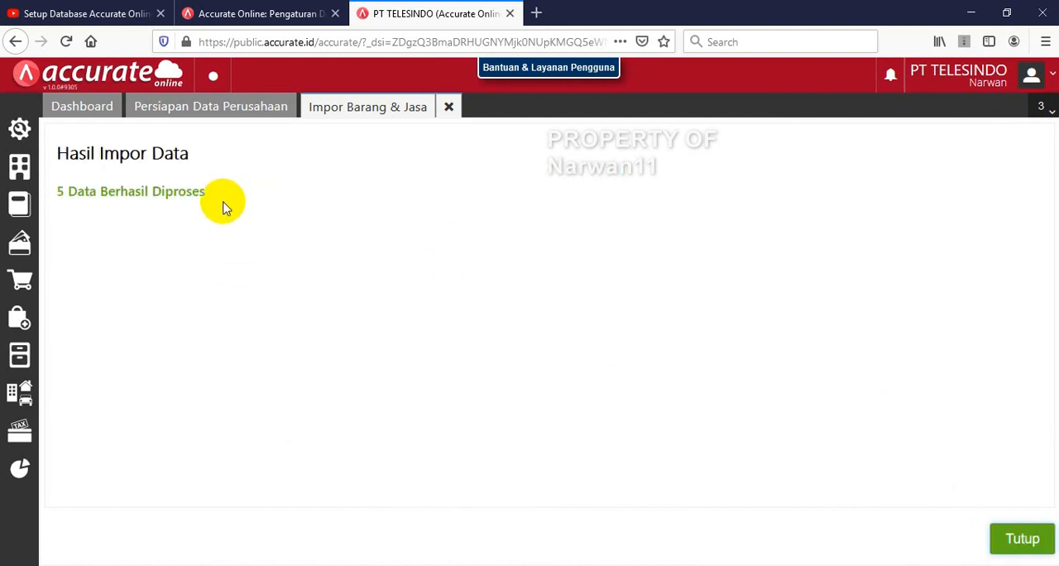
pyautogui.click(1020, 542)
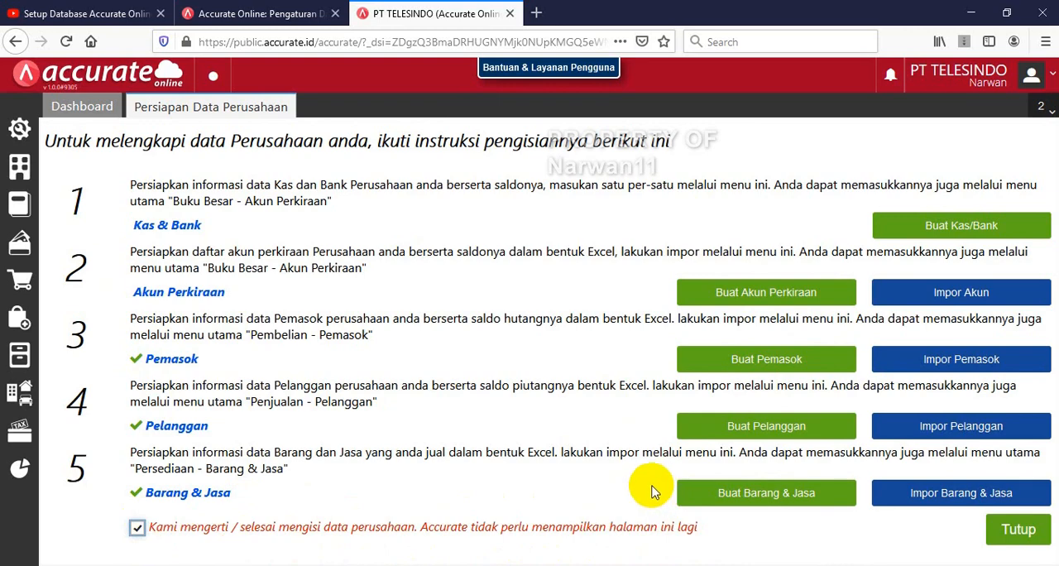
pyautogui.click(1016, 536)
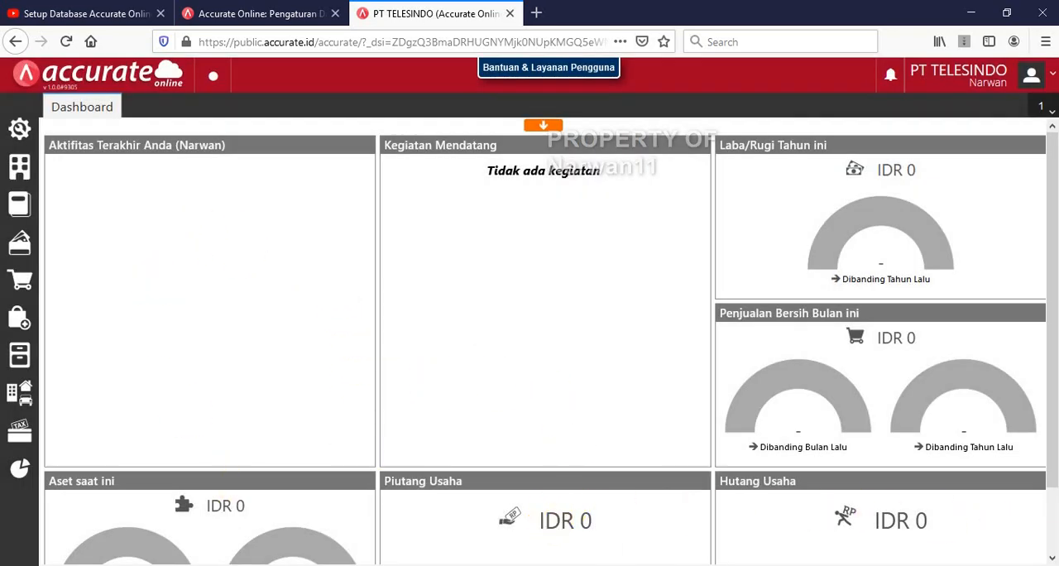
# Switch to the PT Telesindo Jaya (1) PDF in Nitro Pro and examine the fixed asset (Aktiva Tetap) details and instructions beside the browser
pyautogui.hotkey('alt', 'Tab')
pyautogui.scroll(-10, 807, 319)
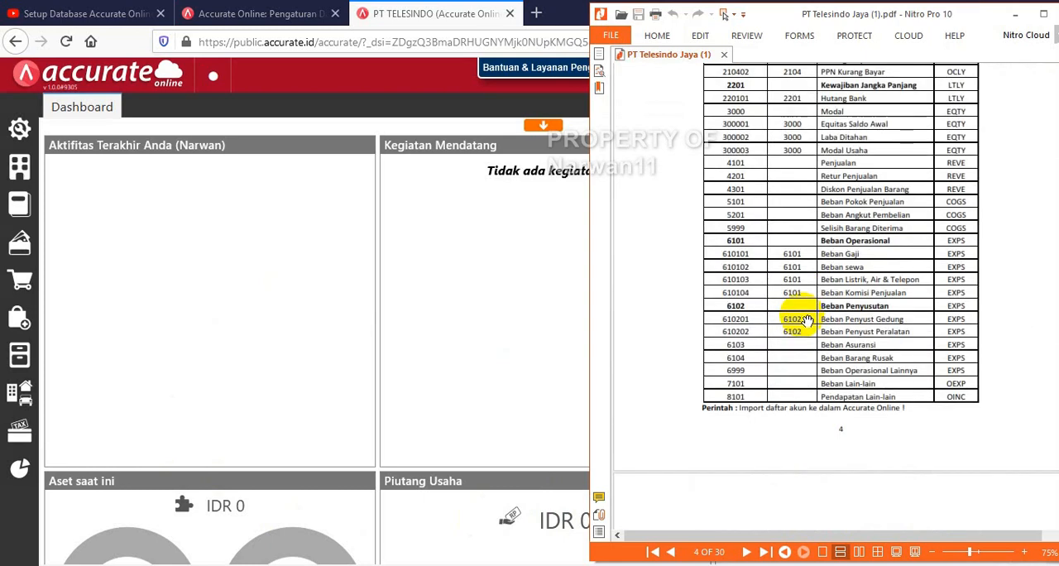
pyautogui.scroll(-5, 807, 320)
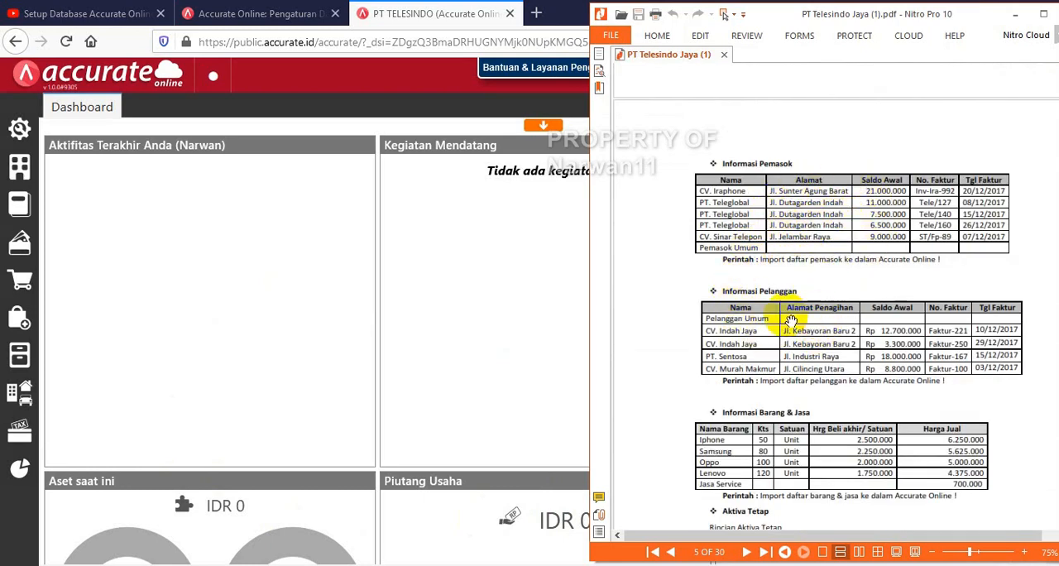
pyautogui.scroll(-1, 825, 433)
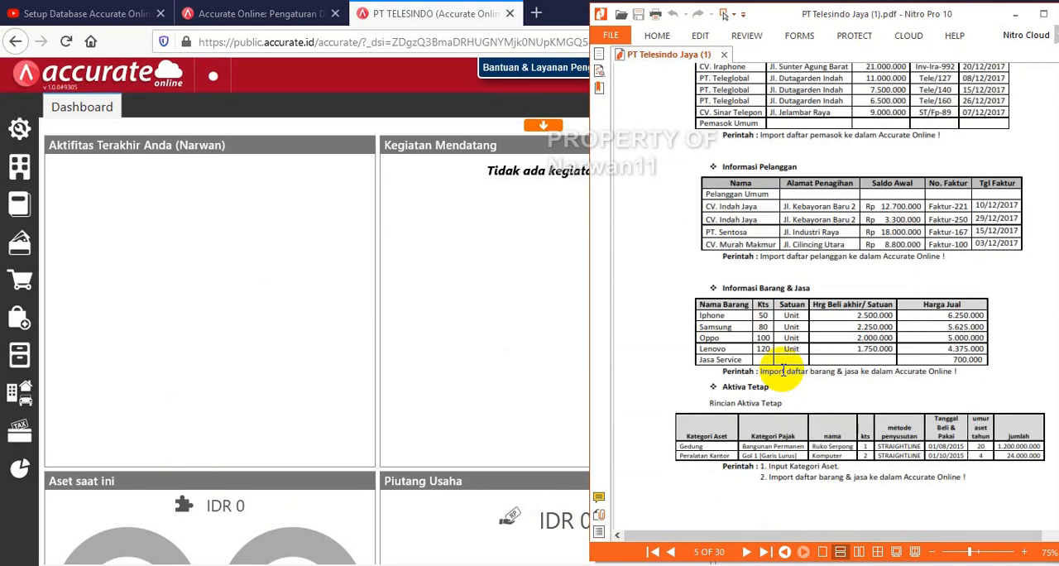
pyautogui.scroll(-3, 787, 378)
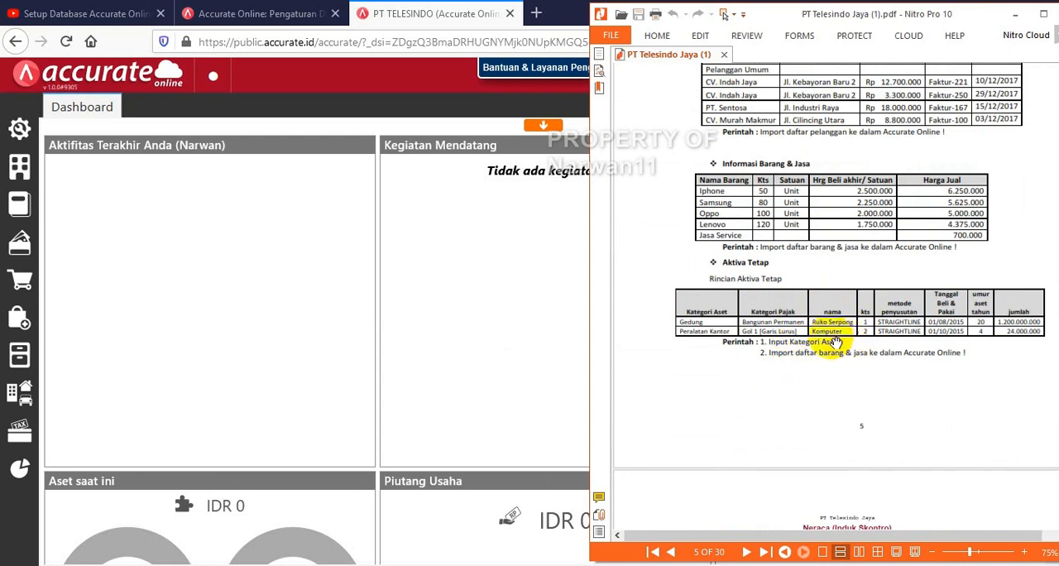
pyautogui.scroll(-2, 825, 354)
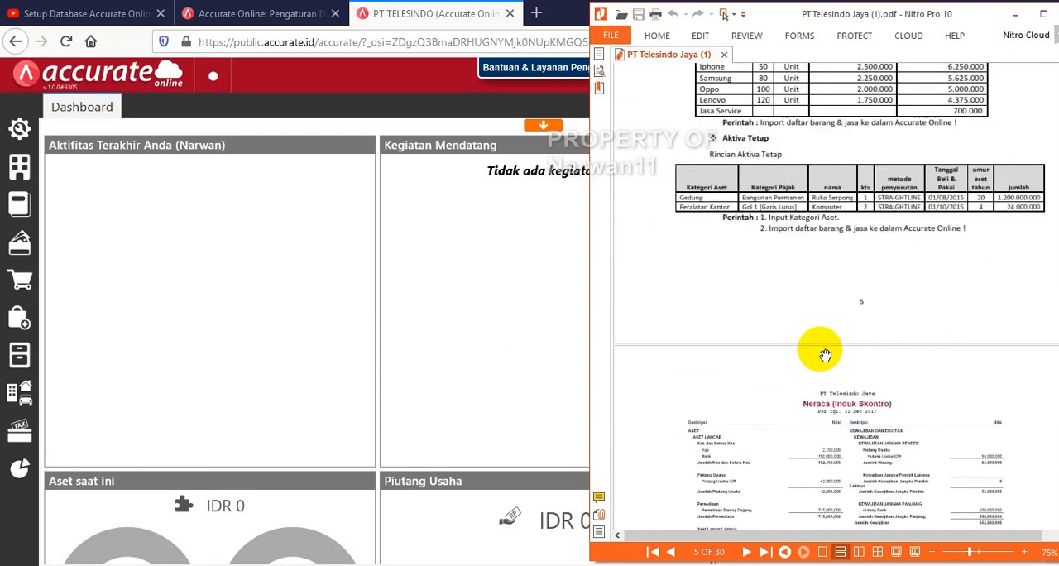
pyautogui.scroll(-1, 825, 354)
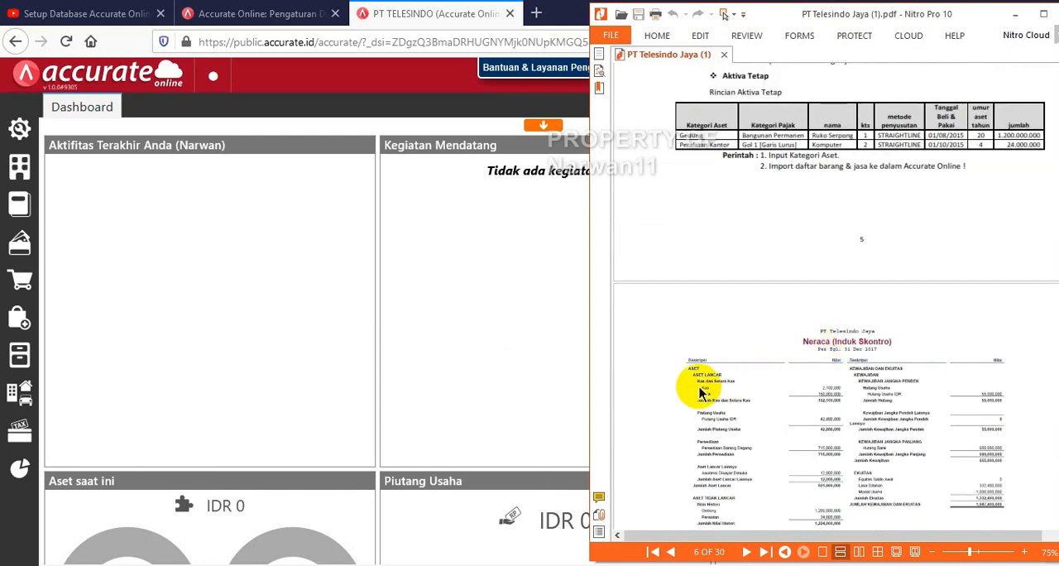
pyautogui.scroll(1, 775, 222)
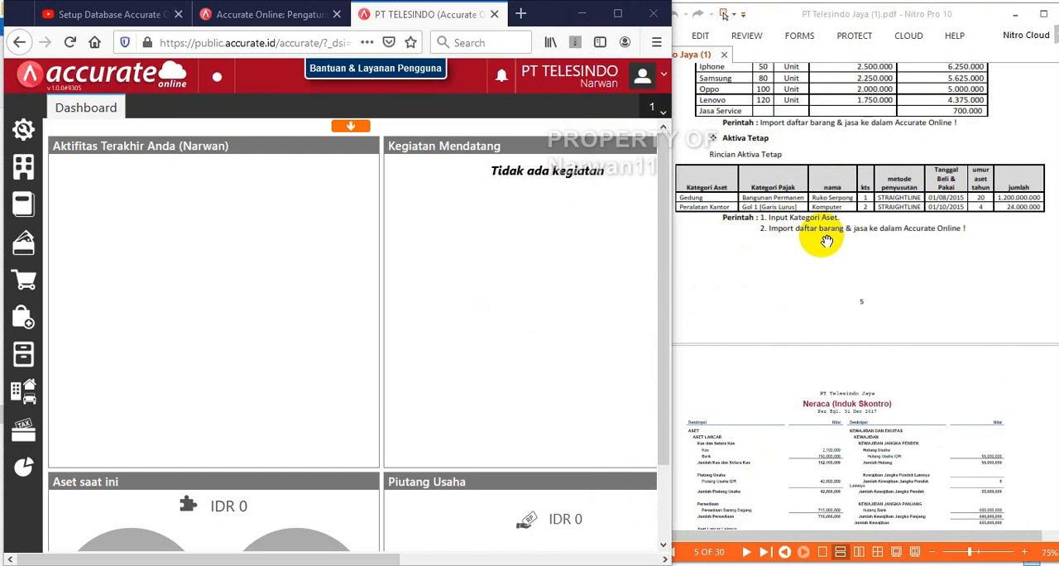
pyautogui.moveTo(700, 196); pyautogui.dragTo(686, 217)
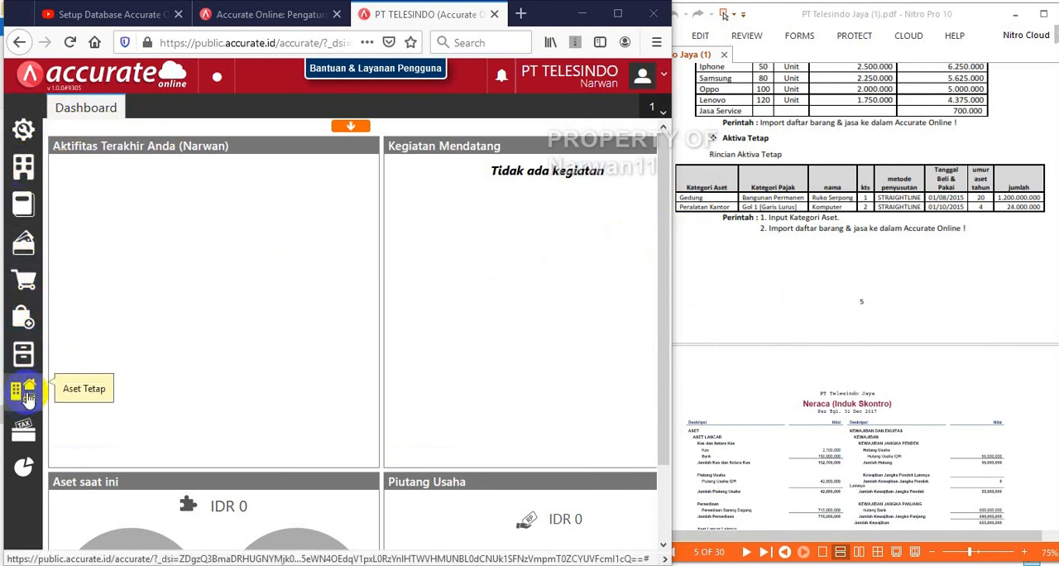
# Create the fixed asset categories GEDUNG and PERALATAN KANTOR in Kategori Aset, check them in the list and close it
pyautogui.click(27, 397)
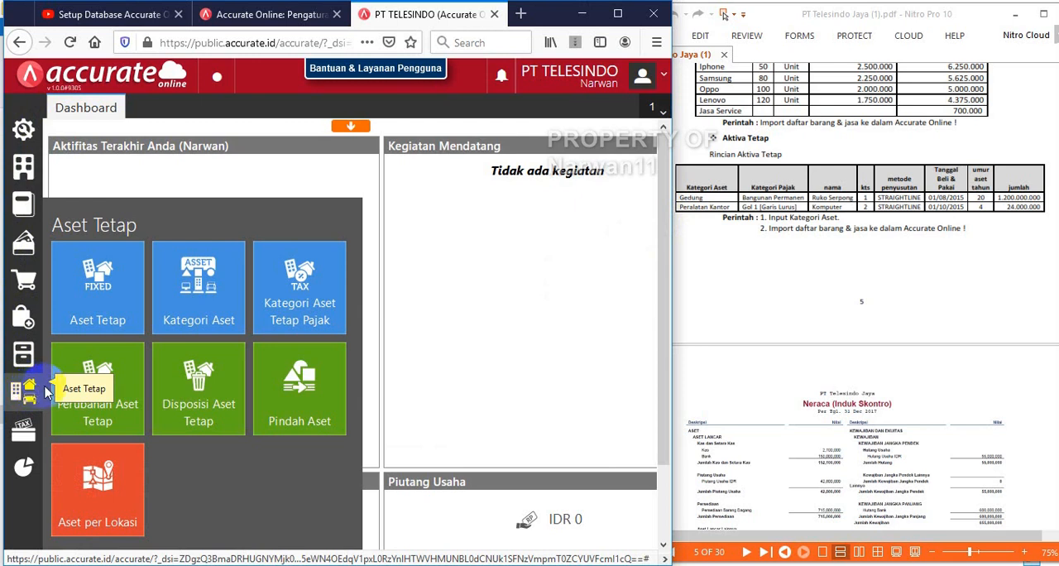
pyautogui.click(204, 303)
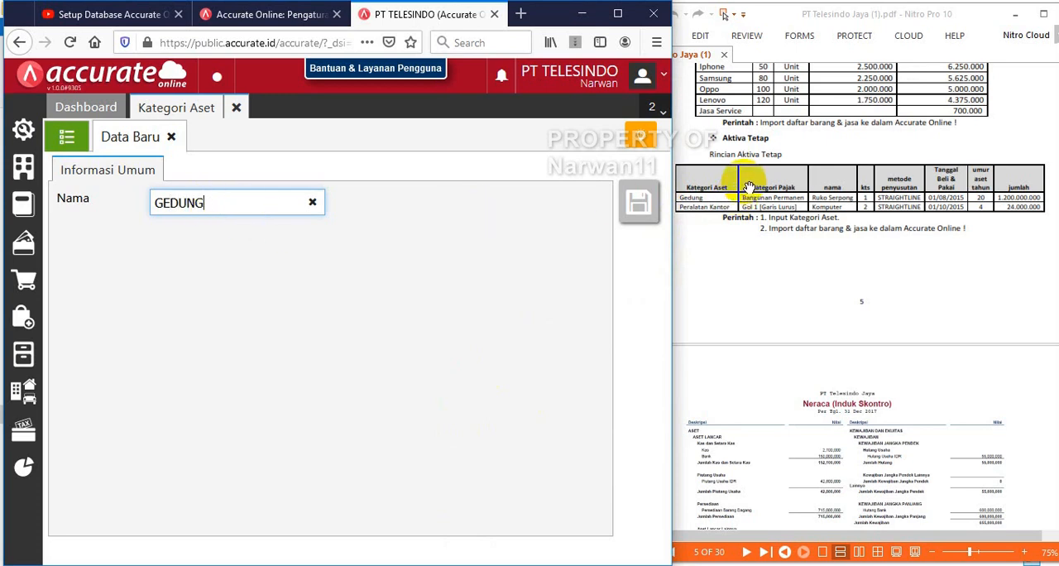
pyautogui.click(635, 203)
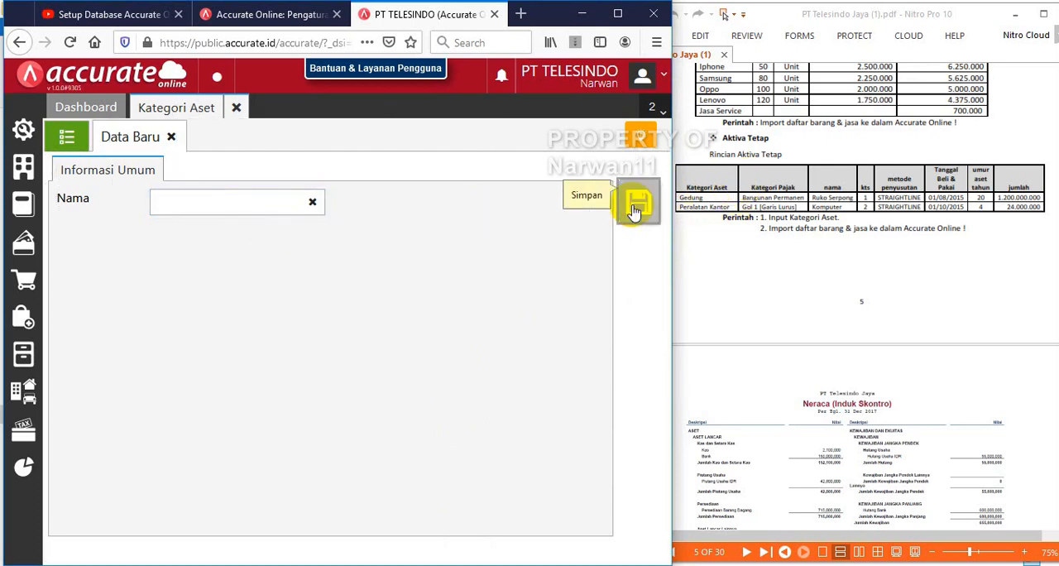
pyautogui.click(204, 213)
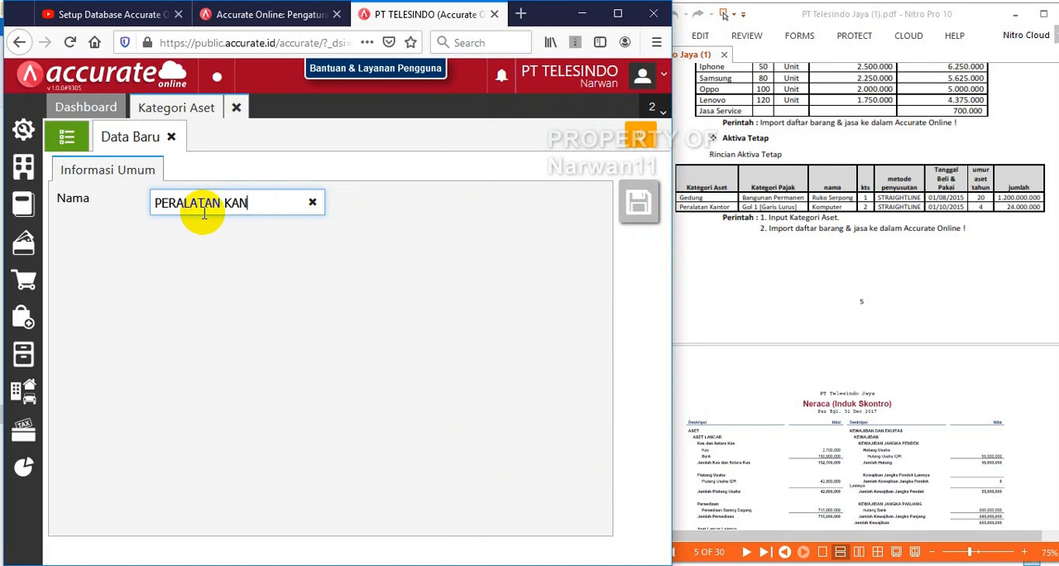
pyautogui.click(645, 209)
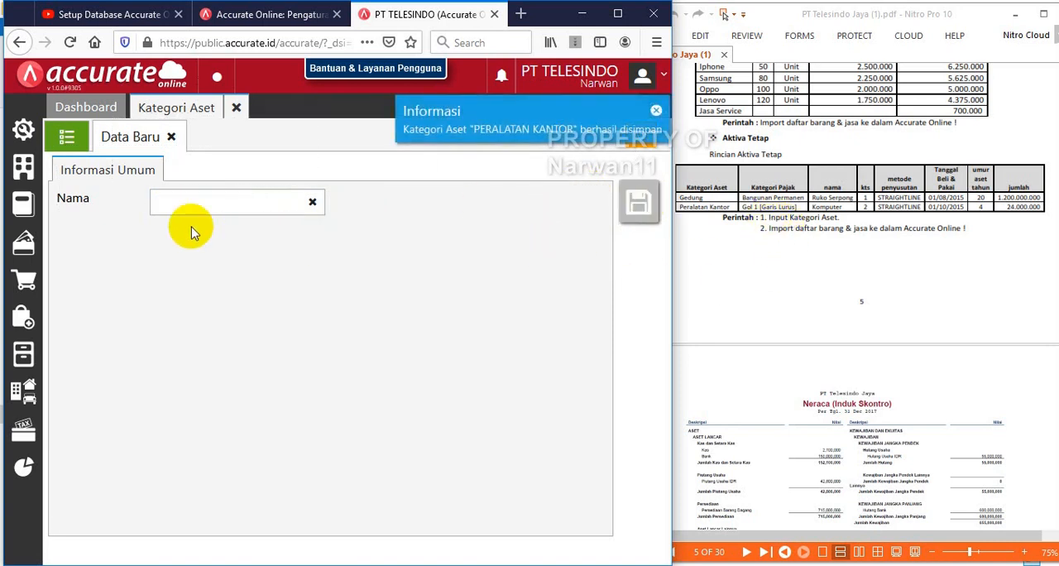
pyautogui.click(64, 139)
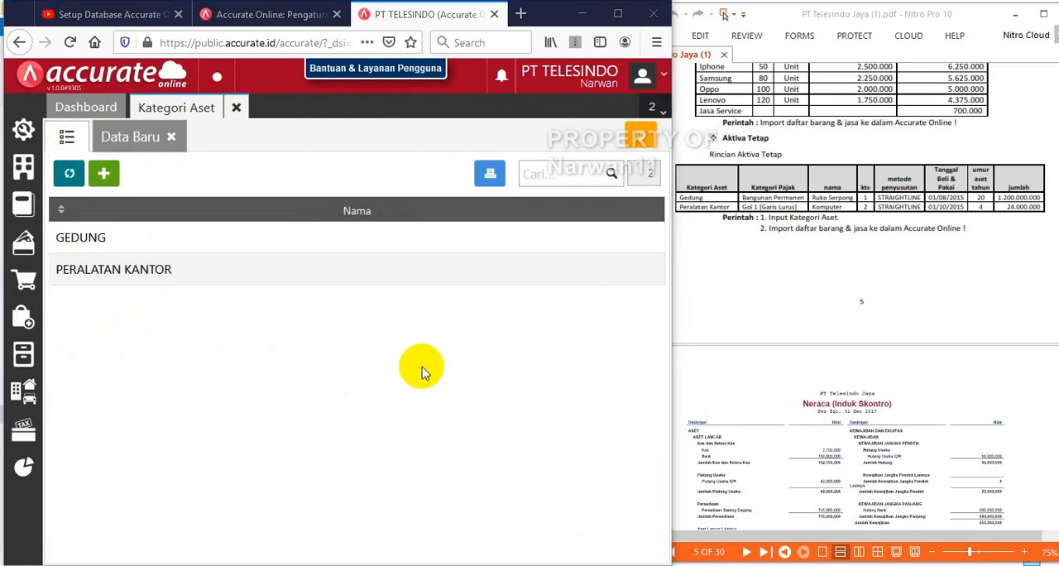
pyautogui.click(171, 137)
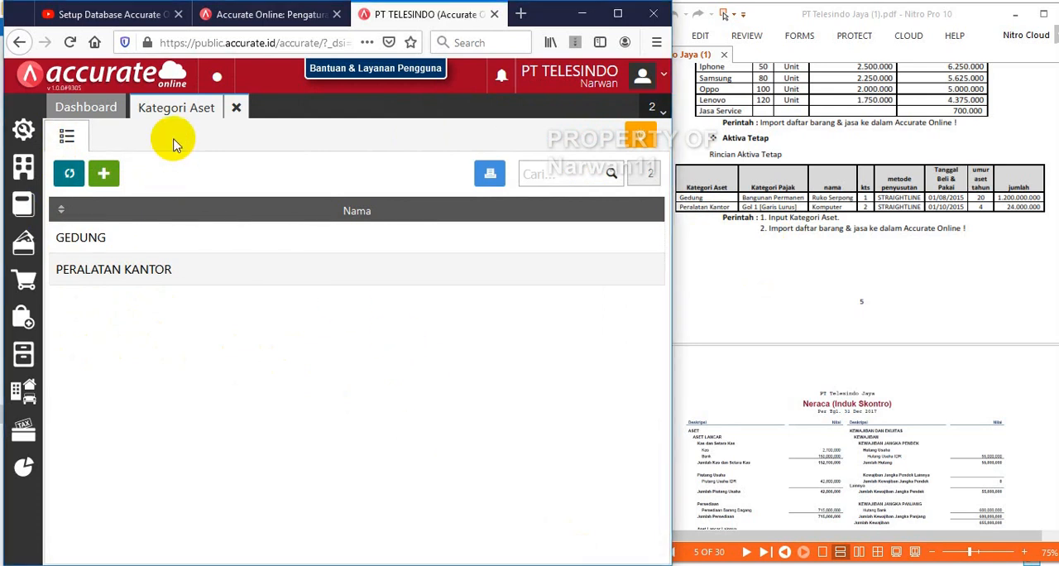
pyautogui.click(238, 110)
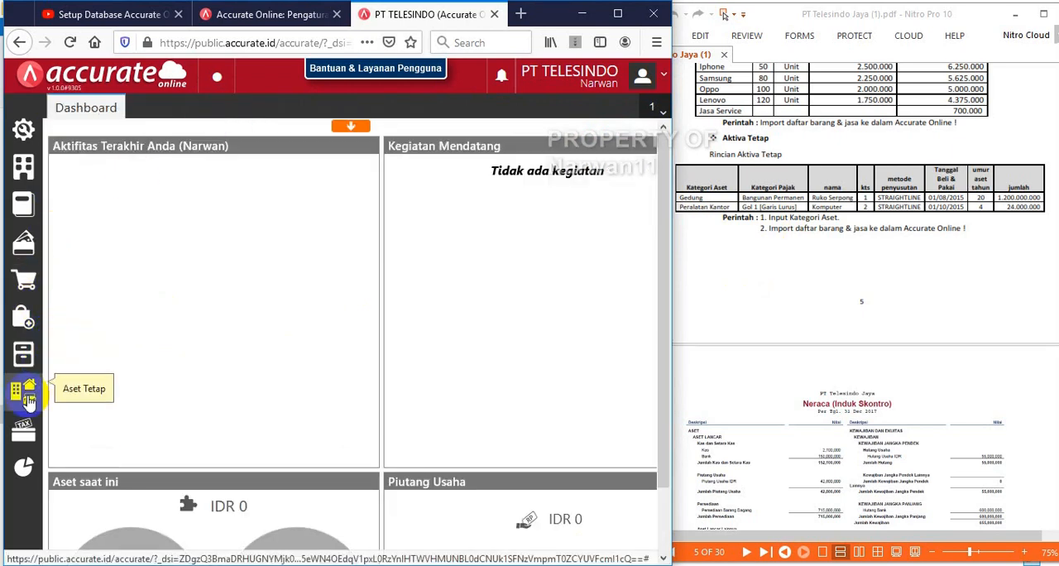
# Start the fixed asset import from Excel in Aset Tetap, upload 5. Daftar Aset Tetap.xls and widen the browser window for the column mapping
pyautogui.click(28, 399)
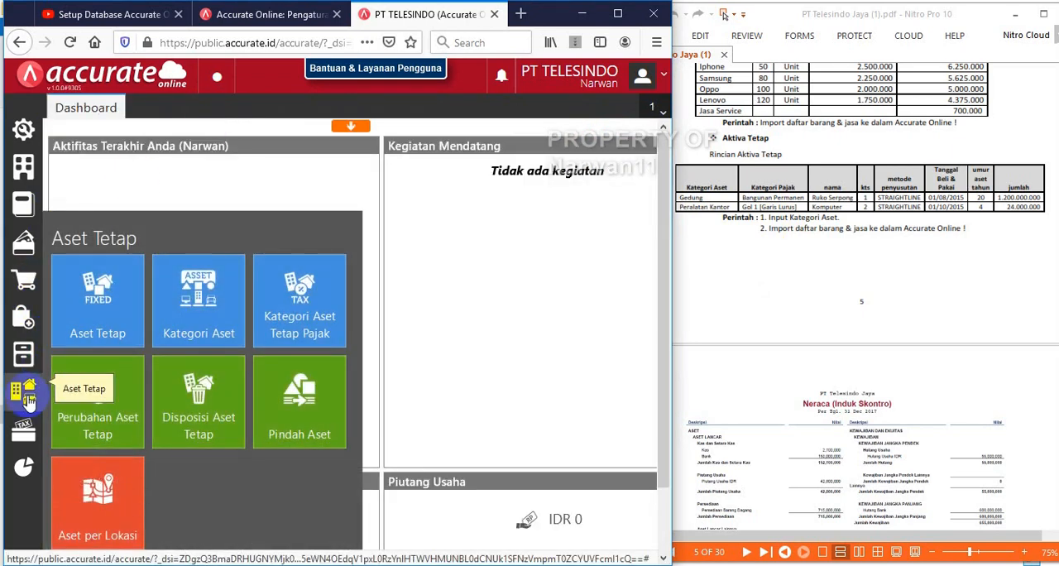
pyautogui.click(98, 318)
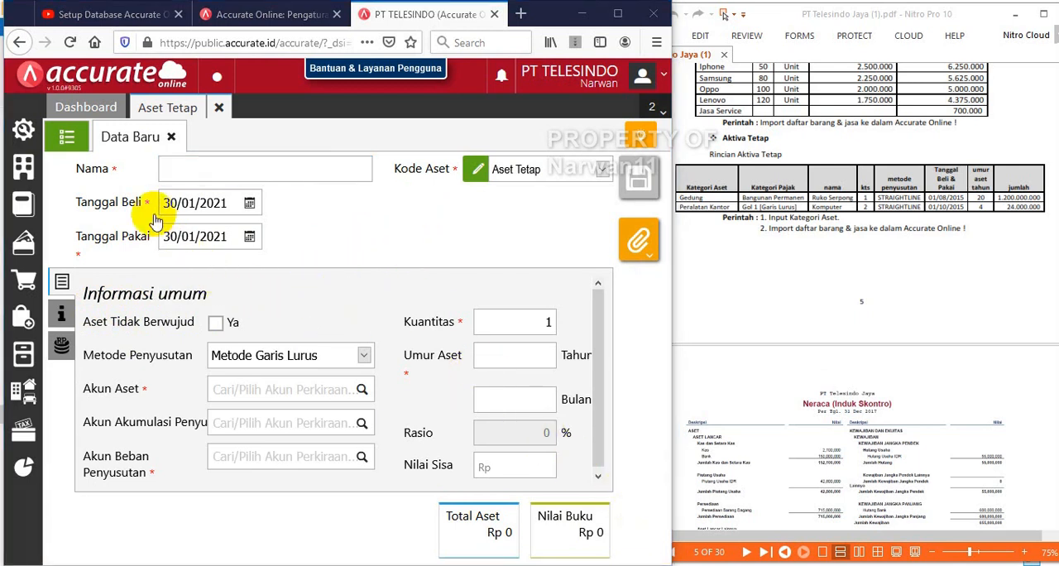
pyautogui.click(62, 142)
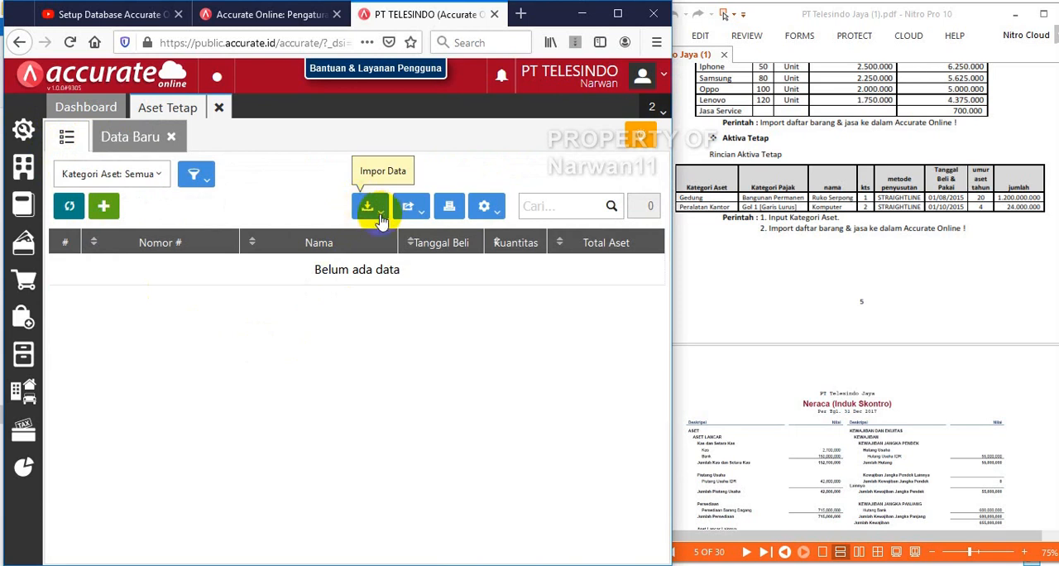
pyautogui.click(374, 214)
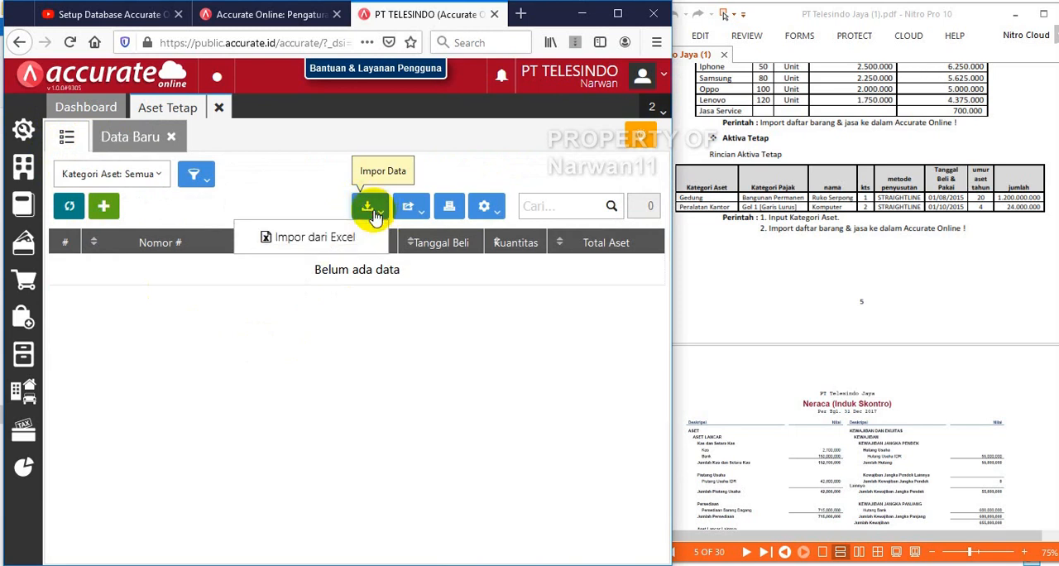
pyautogui.click(310, 246)
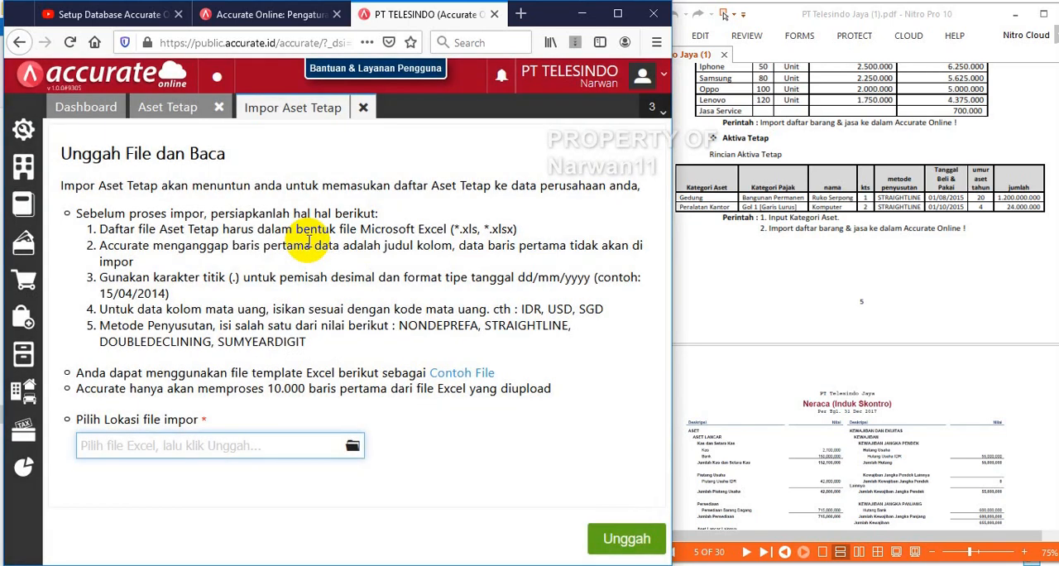
pyautogui.click(353, 448)
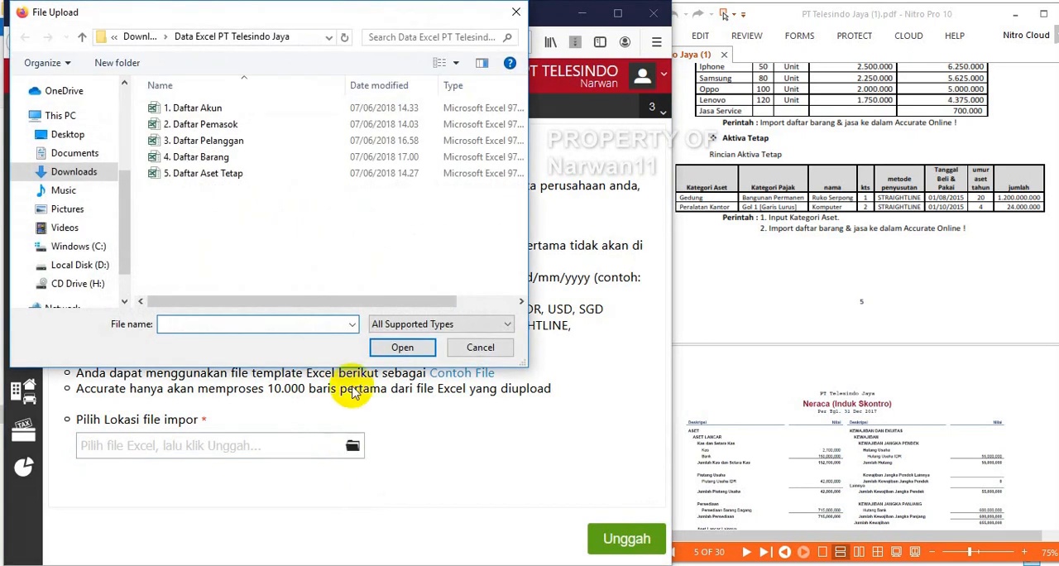
pyautogui.doubleClick(226, 174)
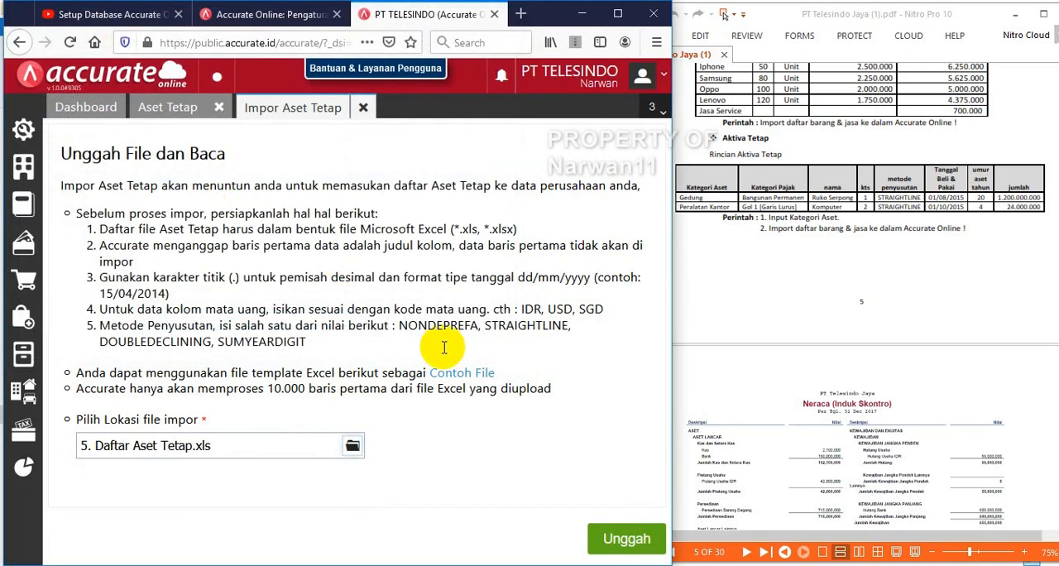
pyautogui.click(627, 540)
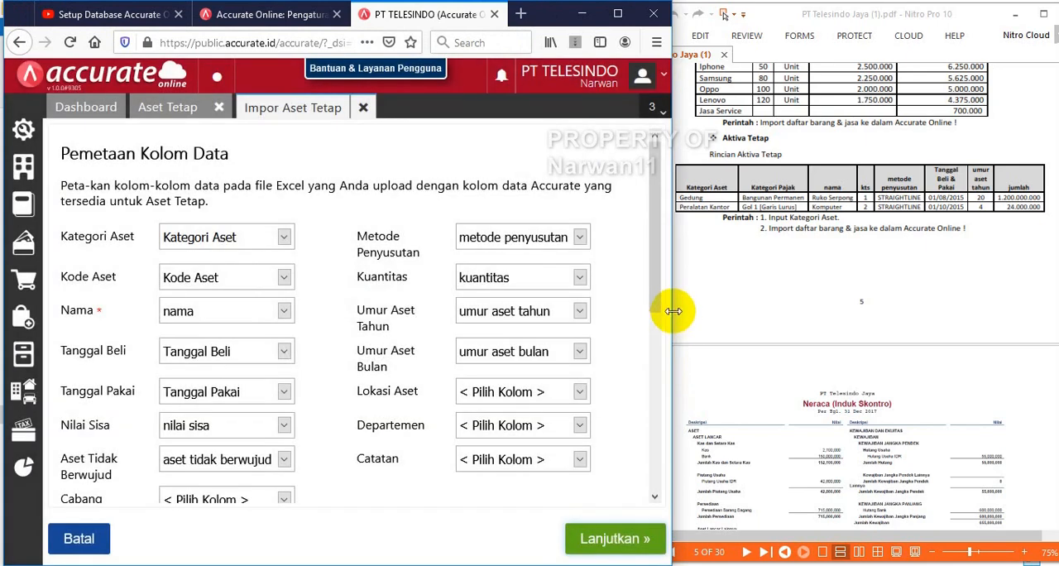
pyautogui.moveTo(674, 311); pyautogui.dragTo(891, 321)
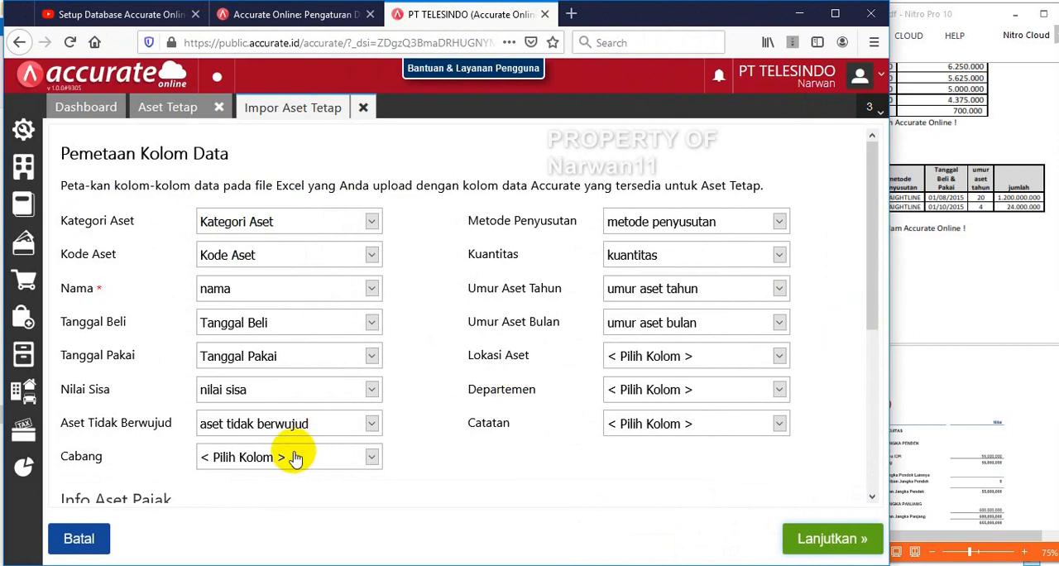
# Review the fixed asset column mapping down to the account and expense fields, and accept it to reach the import preview
pyautogui.moveTo(874, 211); pyautogui.dragTo(907, 151)
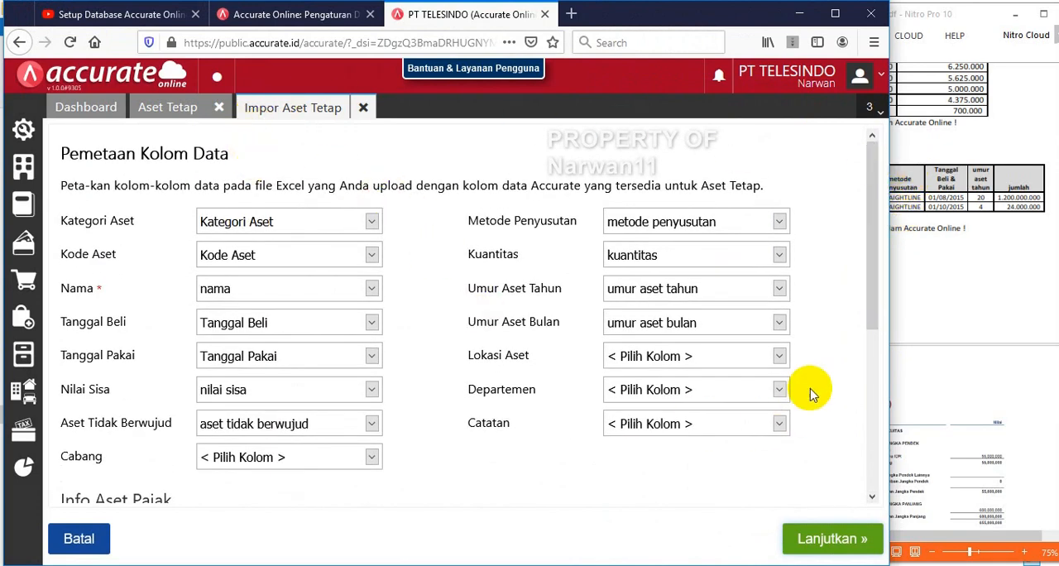
pyautogui.moveTo(879, 284); pyautogui.dragTo(861, 461)
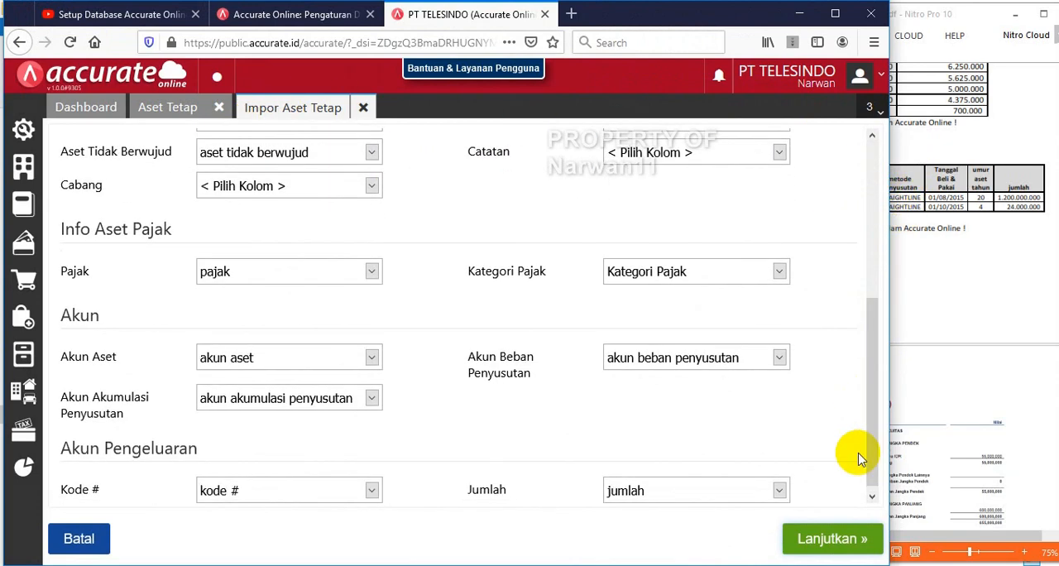
pyautogui.click(806, 543)
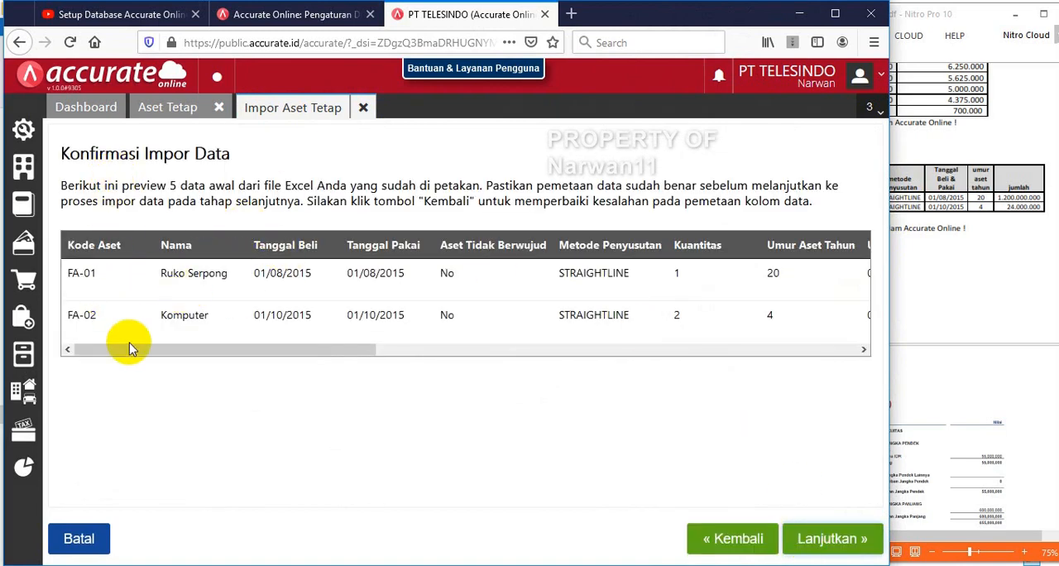
# Check the fixed asset preview against the PDF, run the import, and close the import results and the Aset Tetap page
pyautogui.click(923, 279)
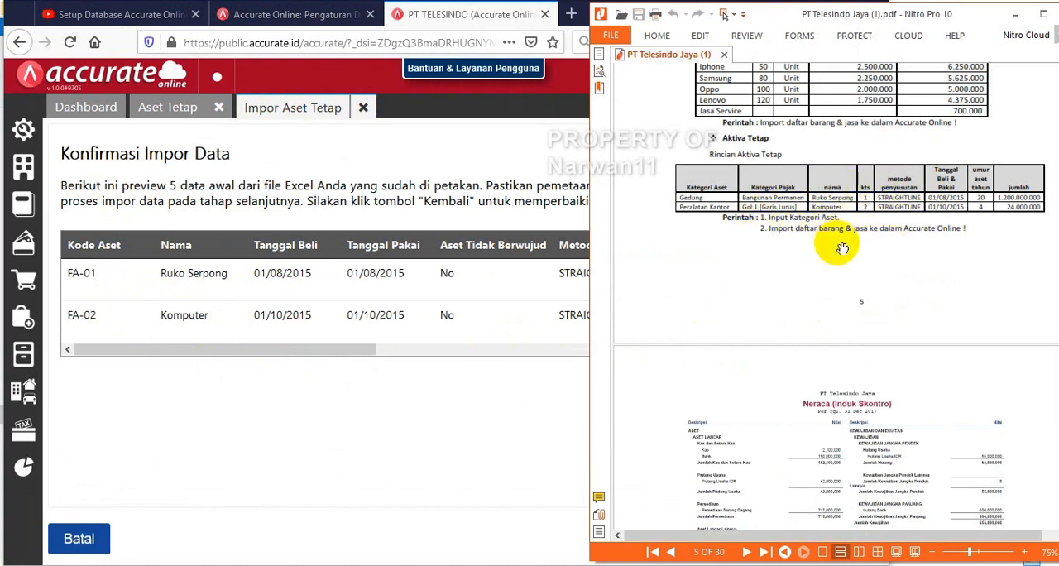
pyautogui.click(508, 152)
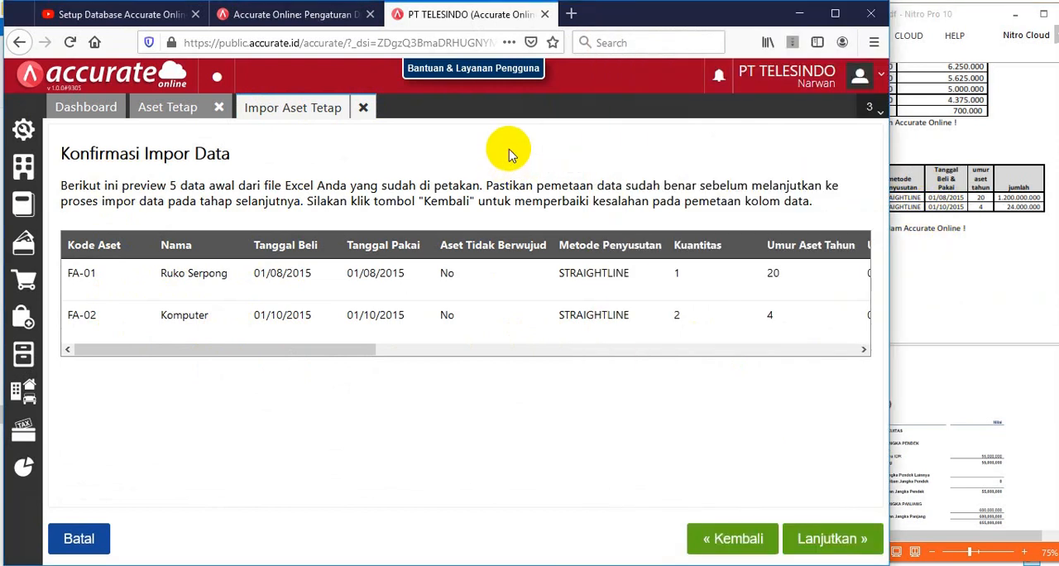
pyautogui.moveTo(329, 349); pyautogui.dragTo(780, 373)
pyautogui.click(831, 539)
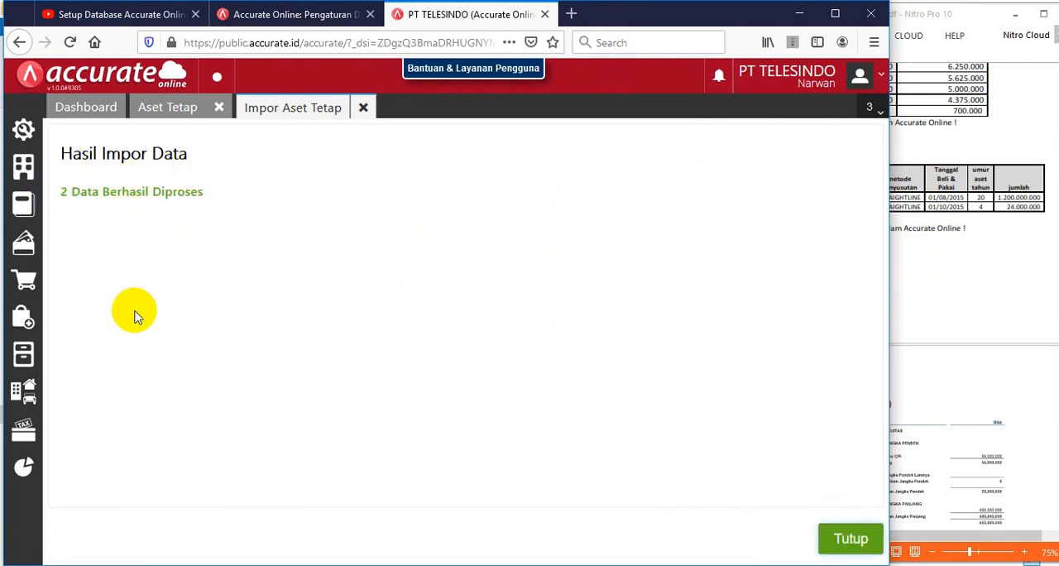
pyautogui.click(851, 540)
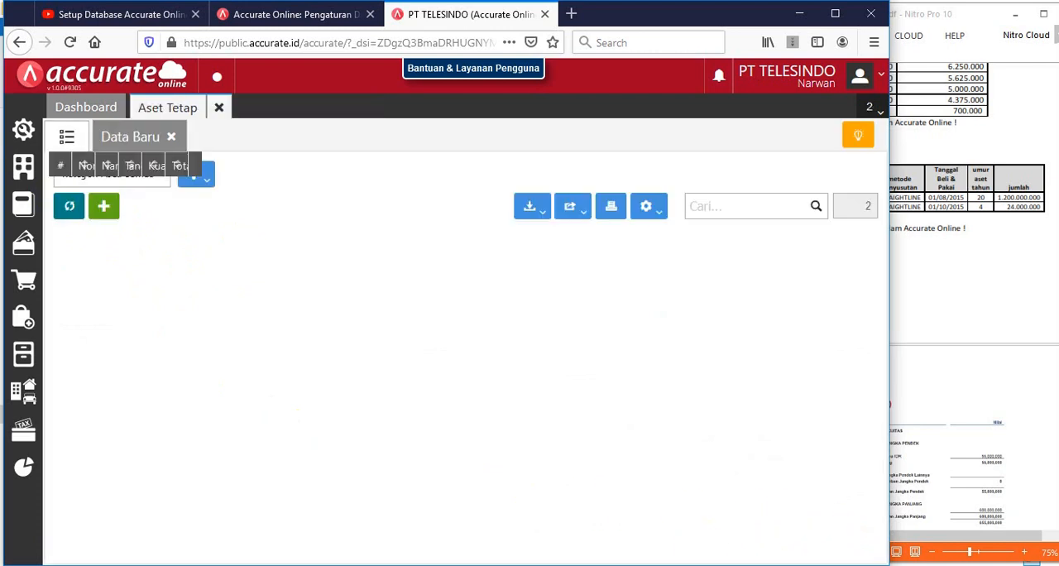
pyautogui.click(217, 112)
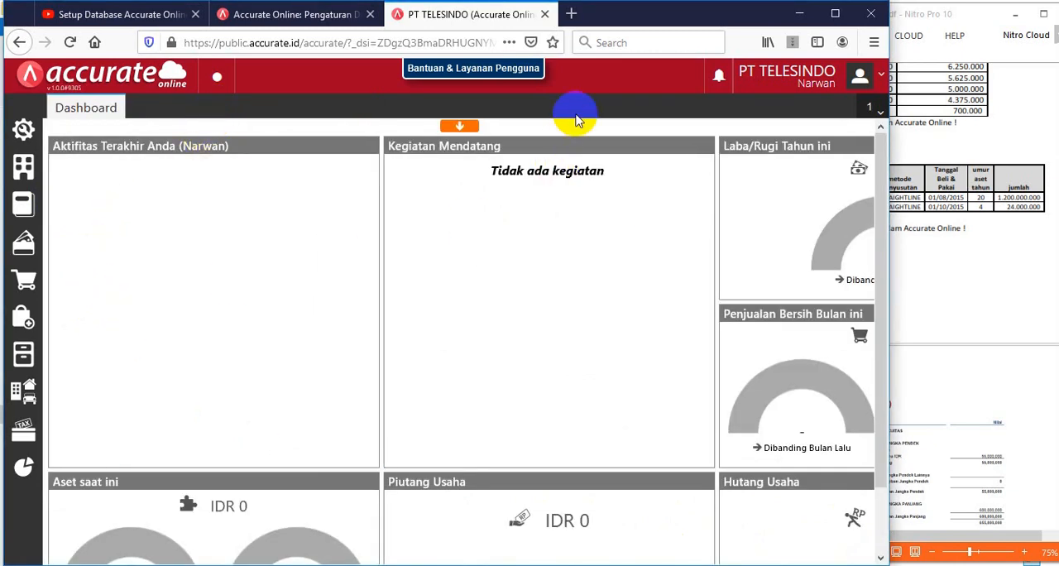
# Maximize the browser window and refresh the Aktifitas Terakhir, Kegiatan Mendatang and Penjualan Bersih Bulan ini dashboard widgets
pyautogui.click(834, 15)
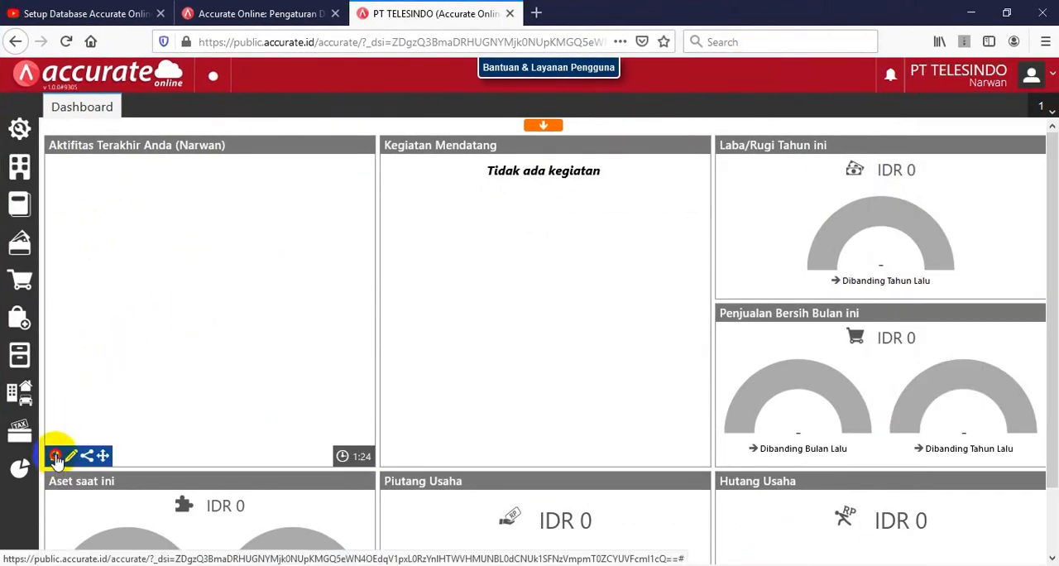
pyautogui.click(55, 456)
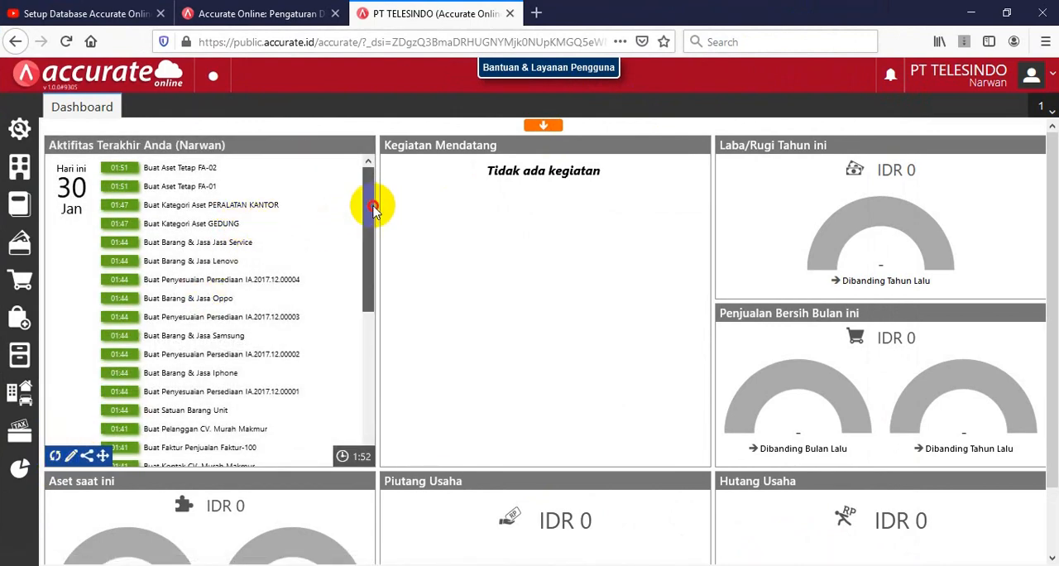
pyautogui.moveTo(373, 207)
pyautogui.mouseDown()
pyautogui.moveTo(355, 272)
pyautogui.moveTo(353, 376)
pyautogui.moveTo(355, 208)
pyautogui.mouseUp()
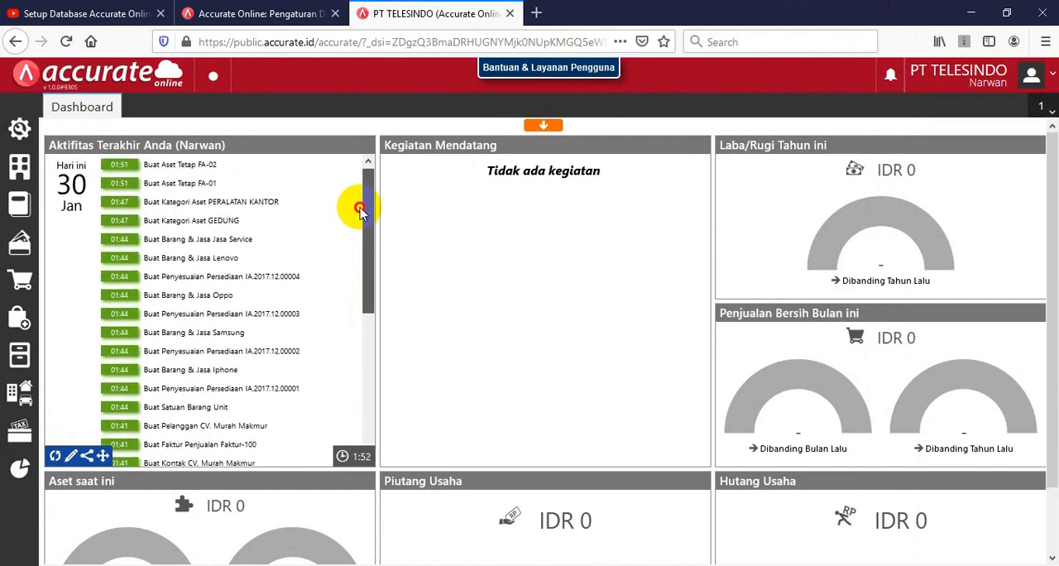
pyautogui.click(392, 457)
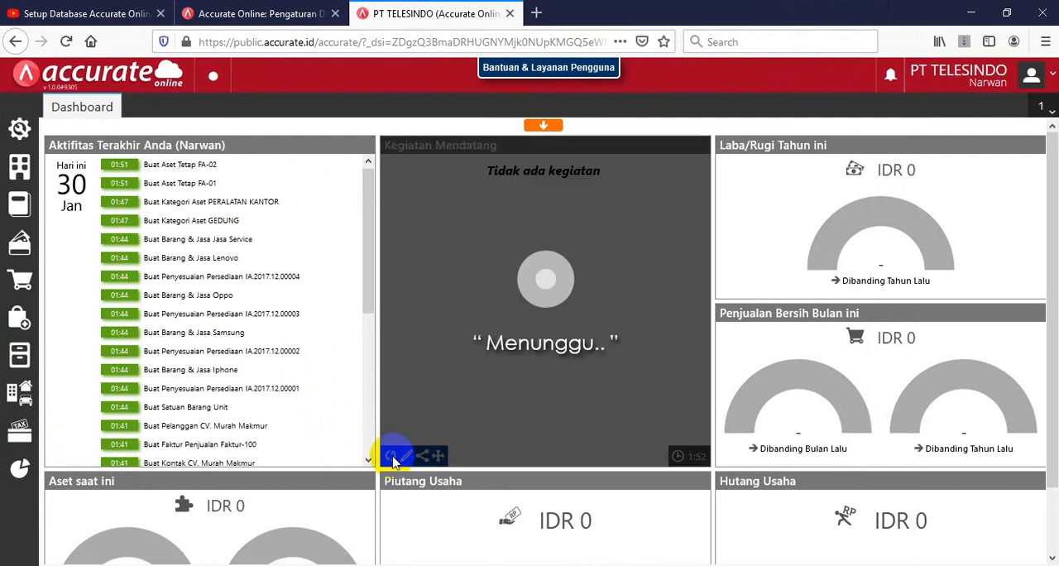
pyautogui.moveTo(727, 458)
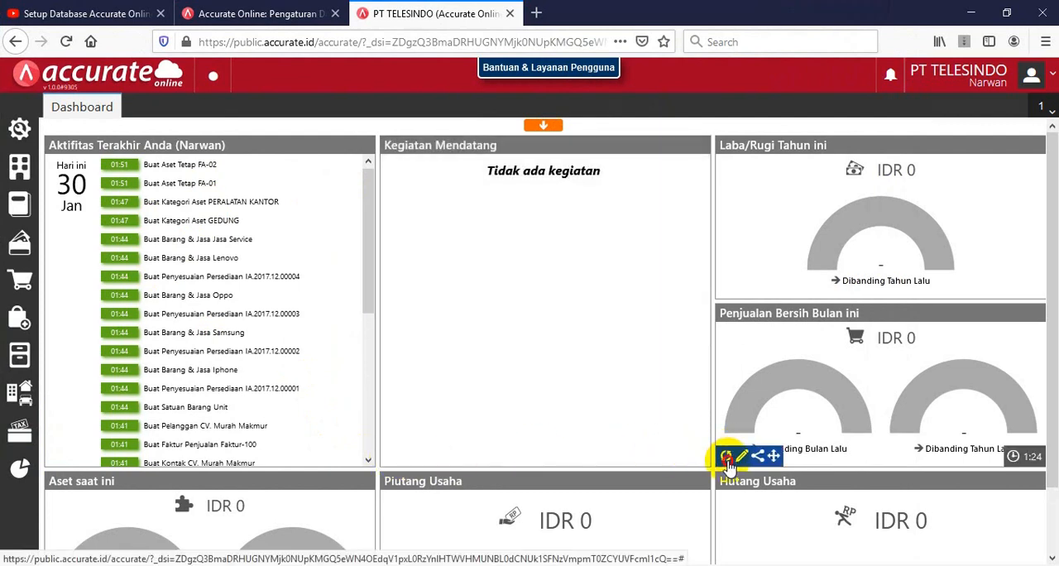
pyautogui.click(726, 458)
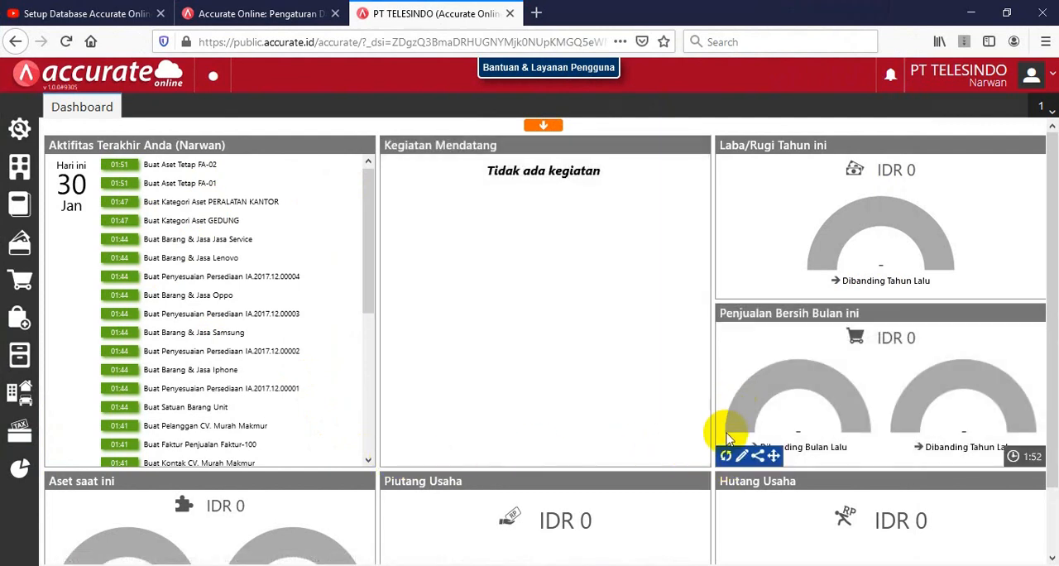
# Refresh the Aset saat ini, Piutang Usaha and Hutang Usaha widgets on the dashboard
pyautogui.scroll(-2, 727, 439)
pyautogui.moveTo(360, 266)
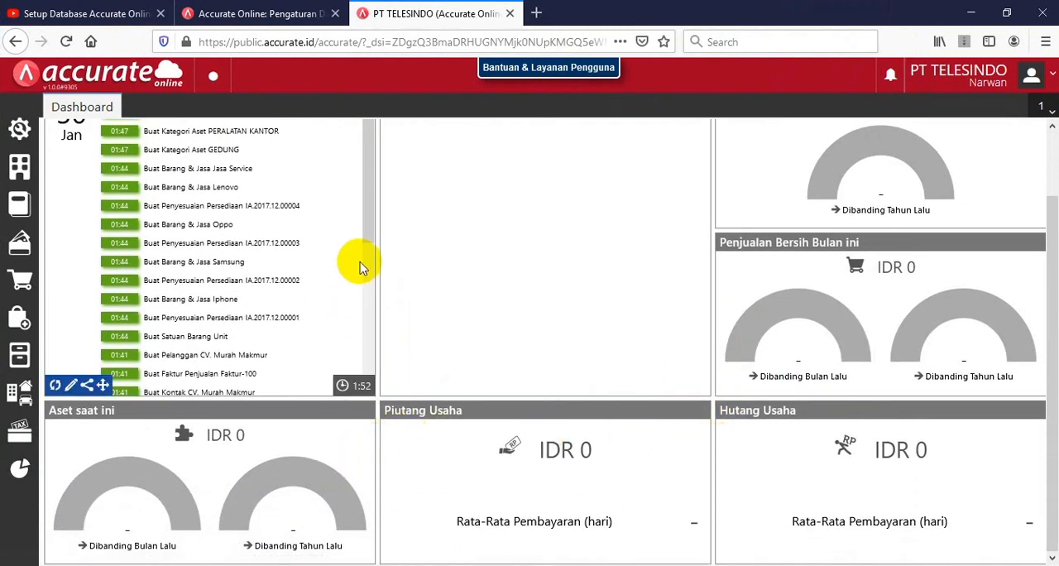
pyautogui.moveTo(237, 489)
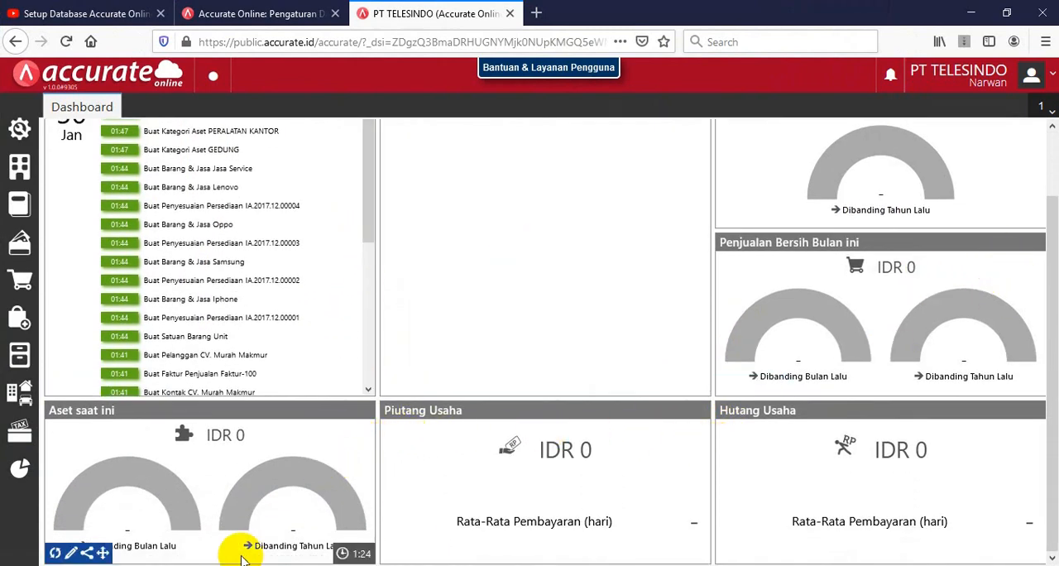
pyautogui.click(56, 553)
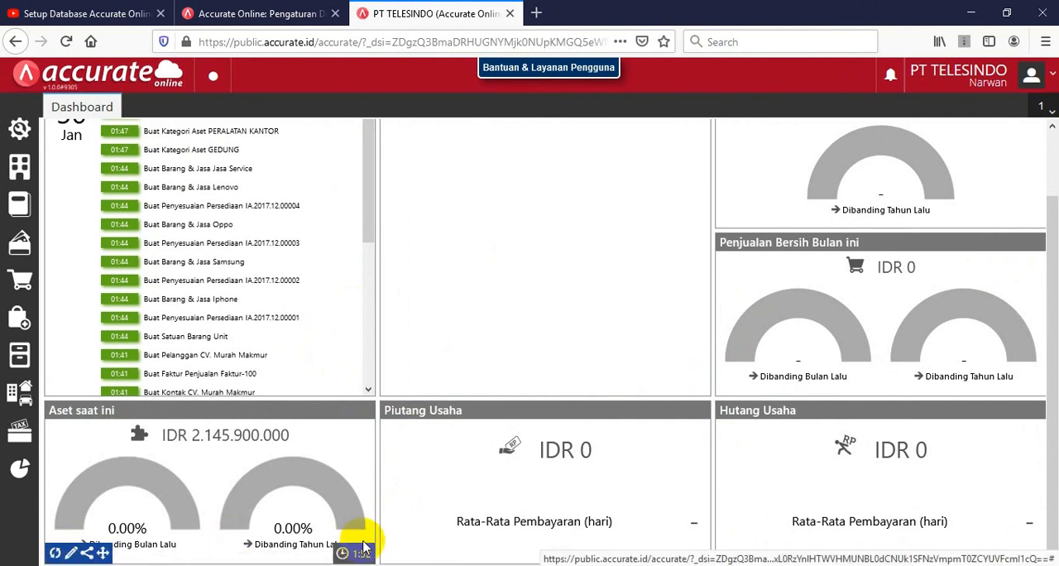
pyautogui.click(388, 552)
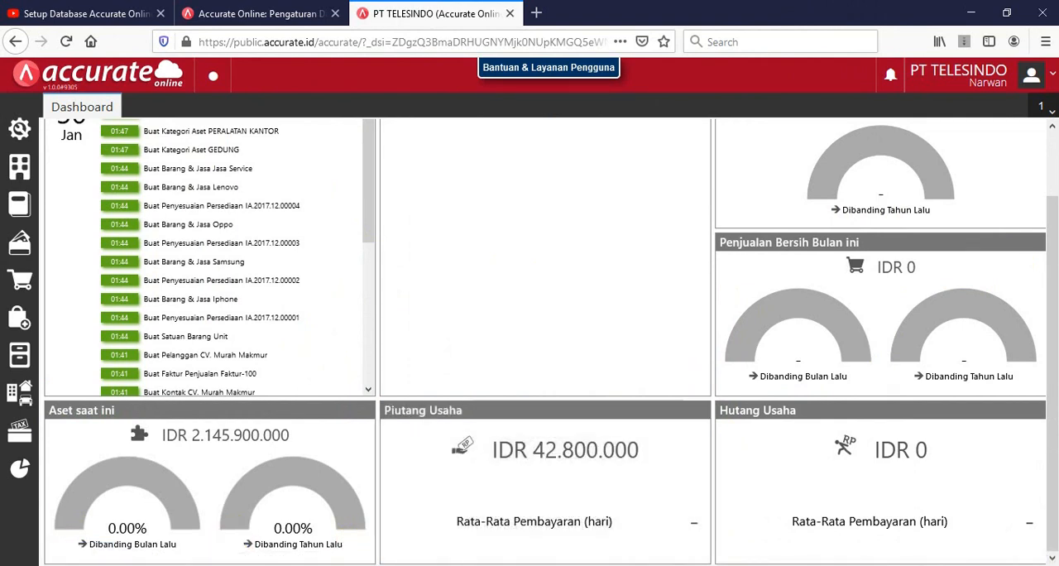
pyautogui.moveTo(768, 556)
pyautogui.click(727, 553)
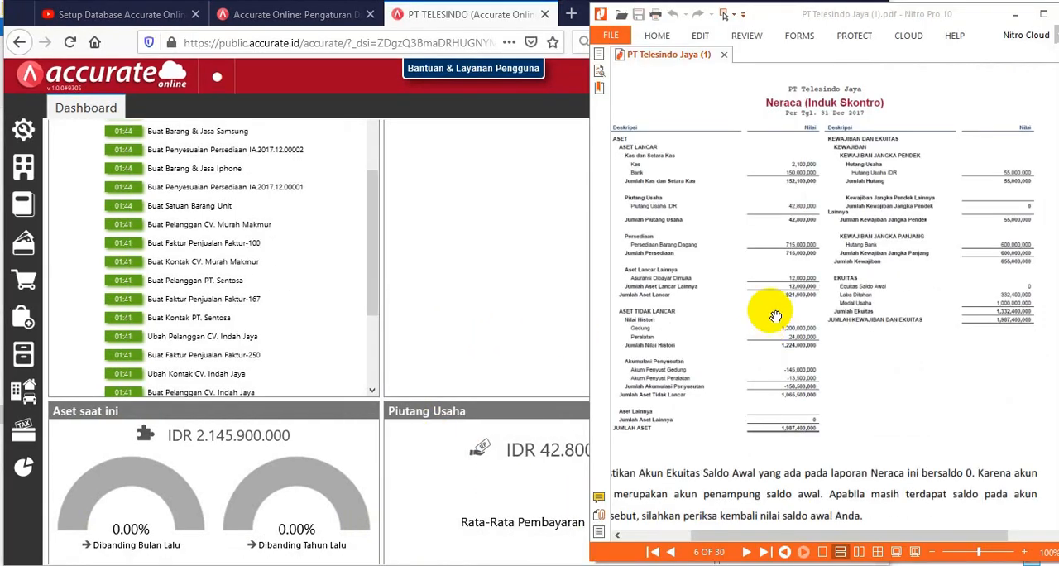
# Consult the Neraca page in the PDF and generate the Neraca (Induk Skontro) report per 31/12/2017, including child accounts and zero balances
pyautogui.scroll(5, 791, 278)
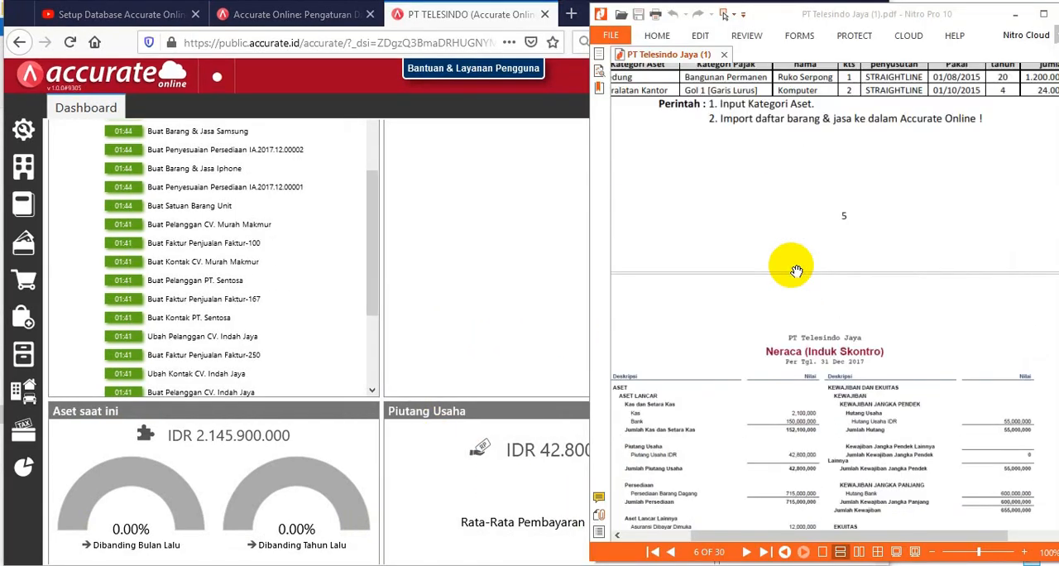
pyautogui.scroll(-5, 782, 273)
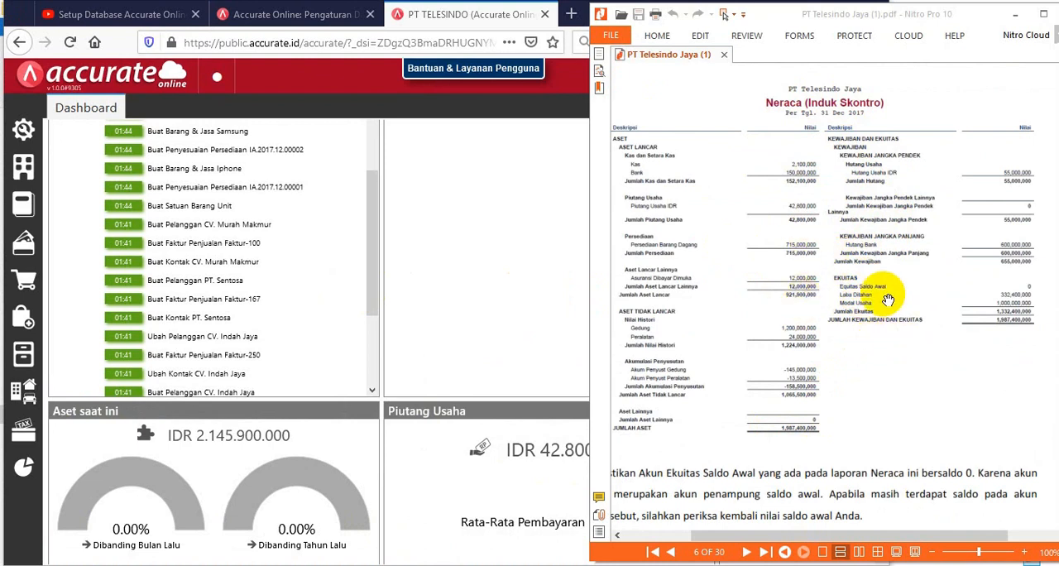
pyautogui.click(17, 473)
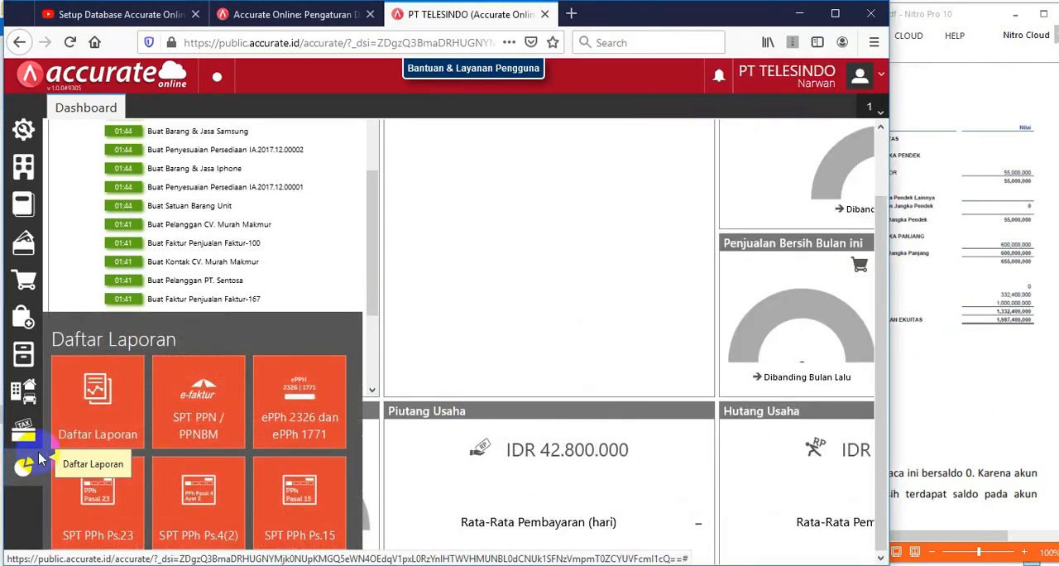
pyautogui.click(86, 406)
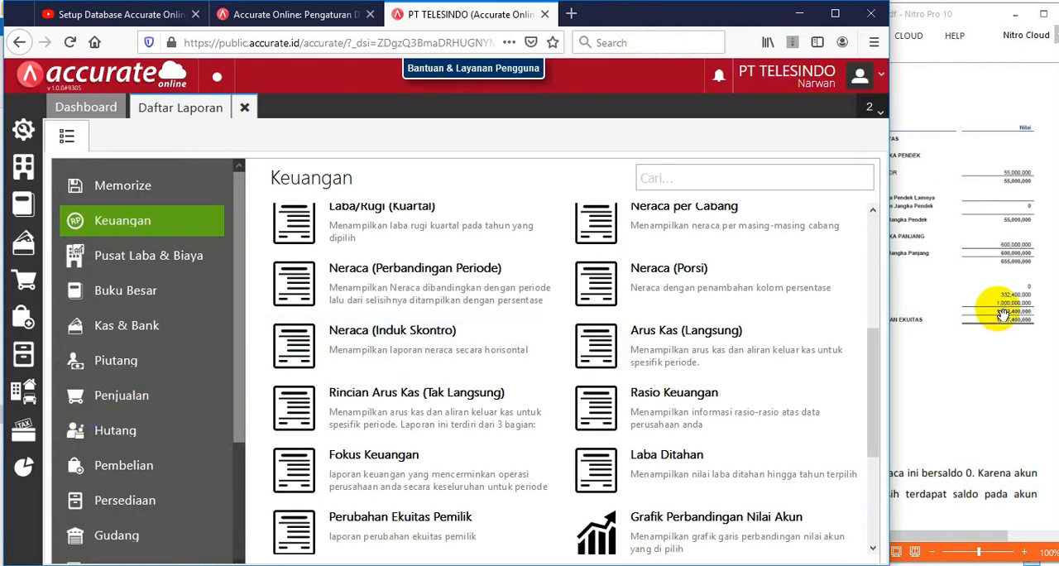
pyautogui.click(989, 277)
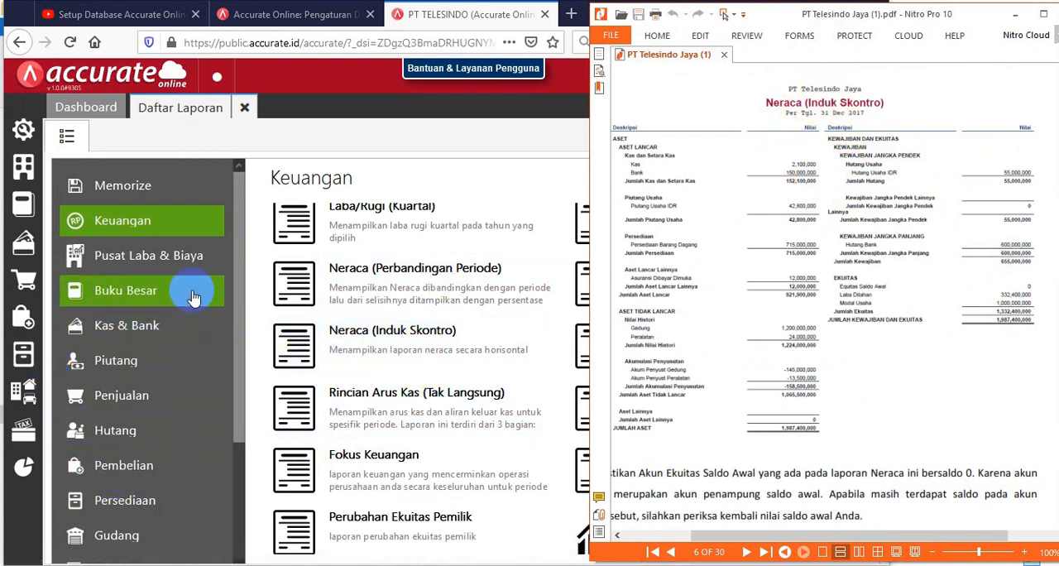
pyautogui.click(371, 346)
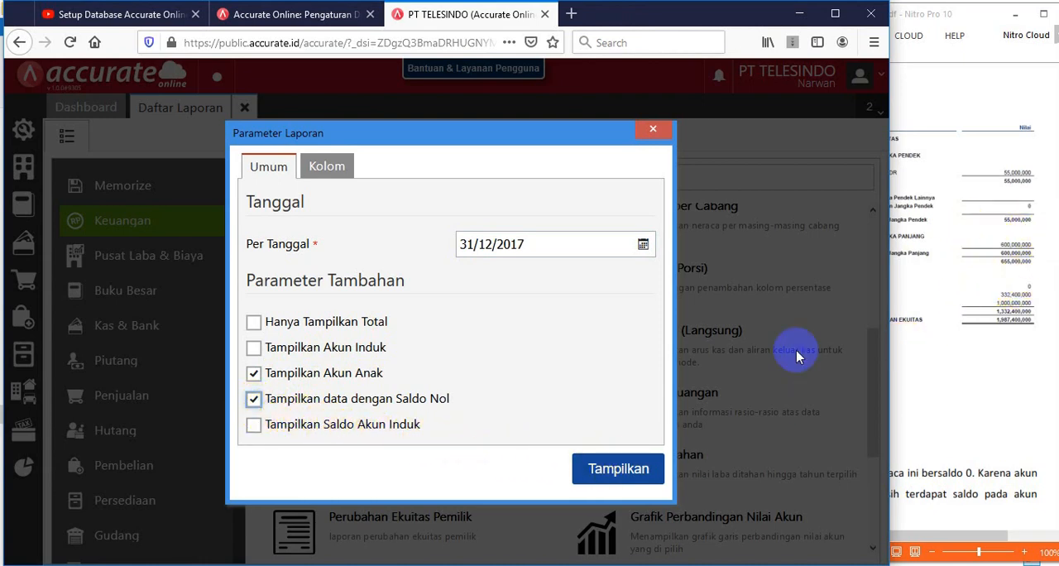
pyautogui.click(619, 468)
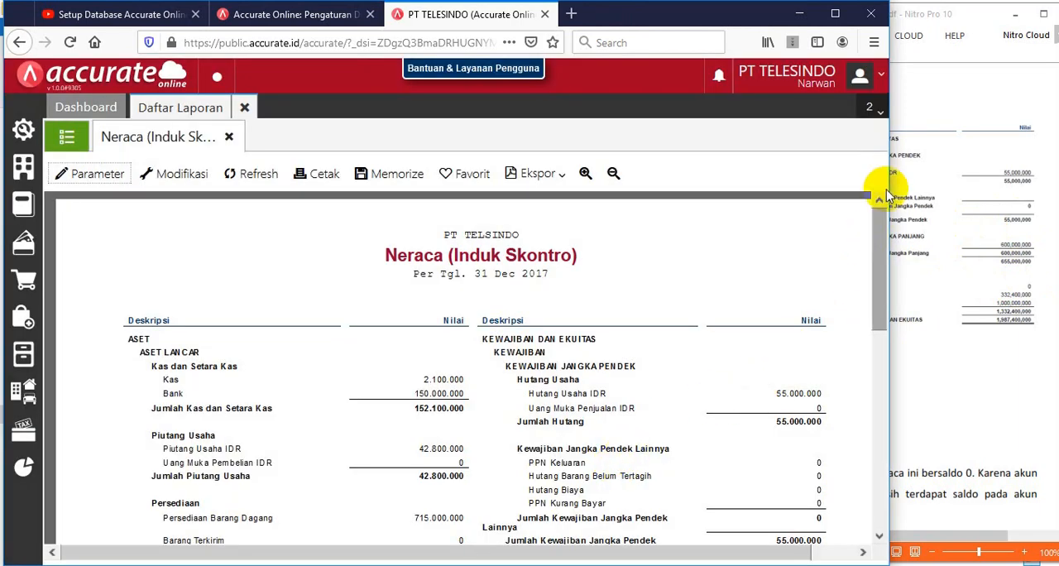
# Compare the generated balance sheet's assets, accumulated depreciation and equity, especially Equitas Saldo Awal, with the Neraca in the PDF
pyautogui.scroll(-5, 625, 315)
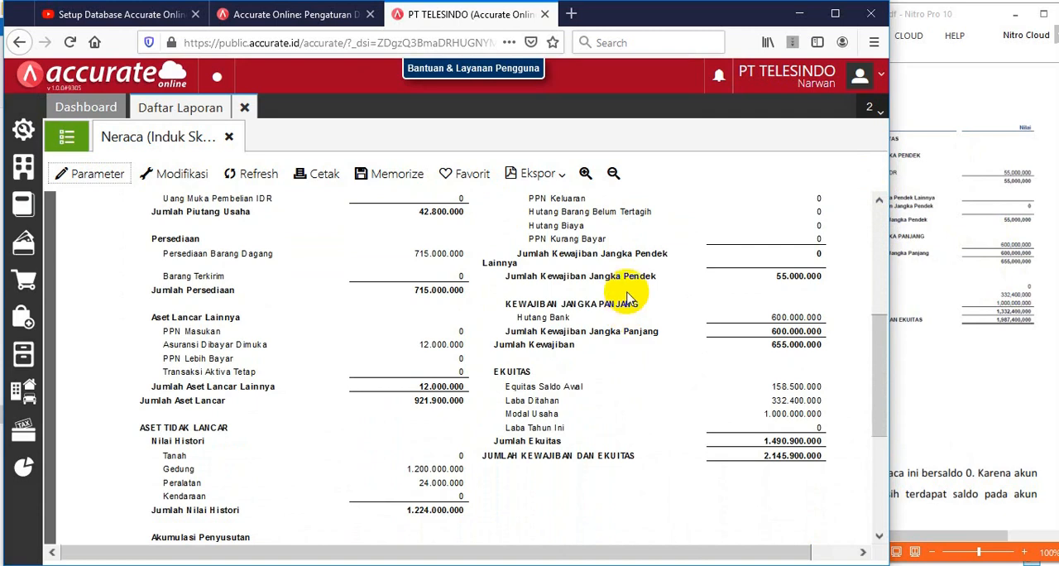
pyautogui.scroll(5, 626, 298)
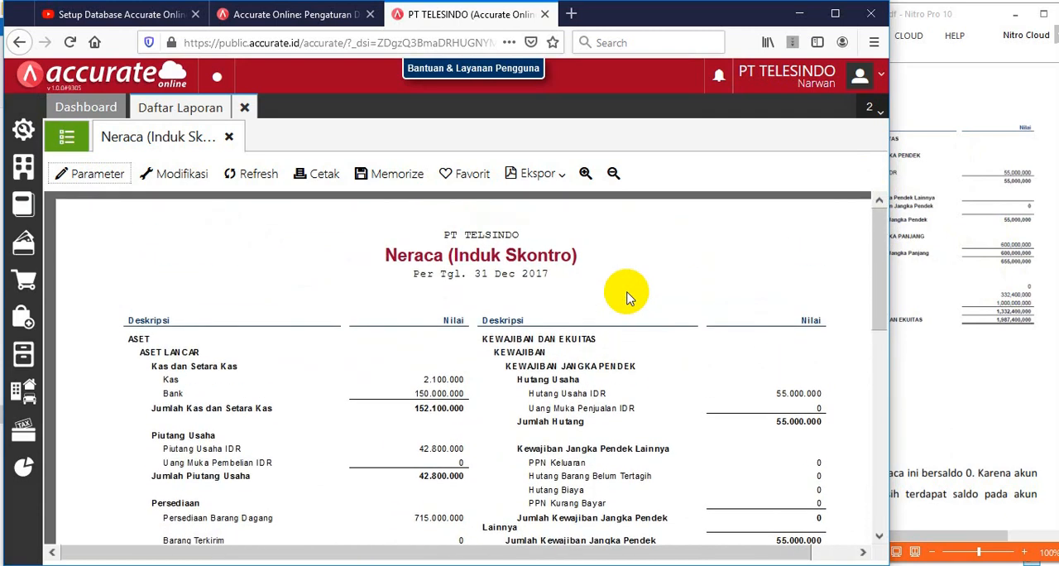
pyautogui.scroll(-6, 626, 298)
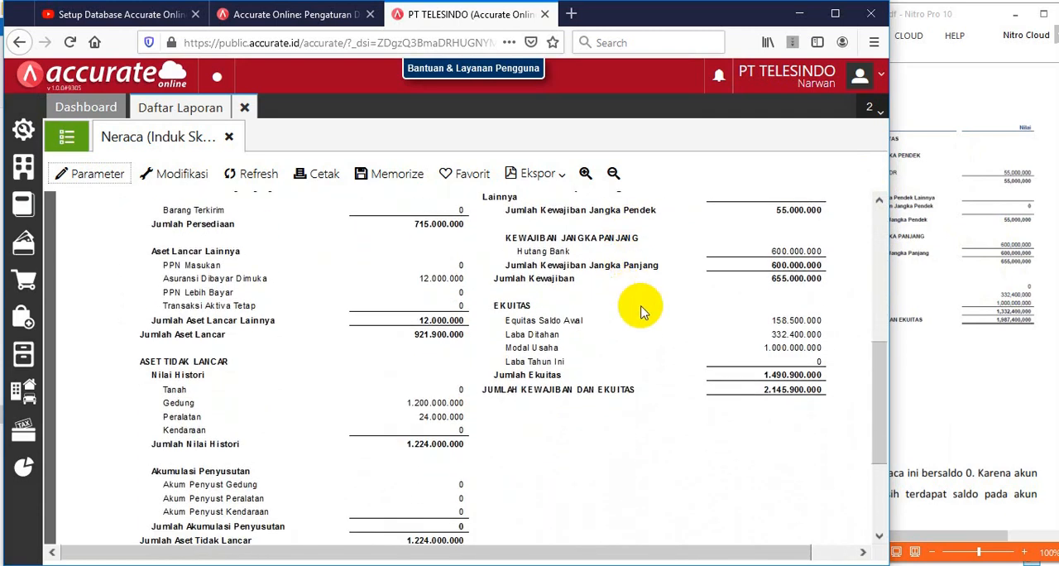
pyautogui.scroll(-1, 691, 397)
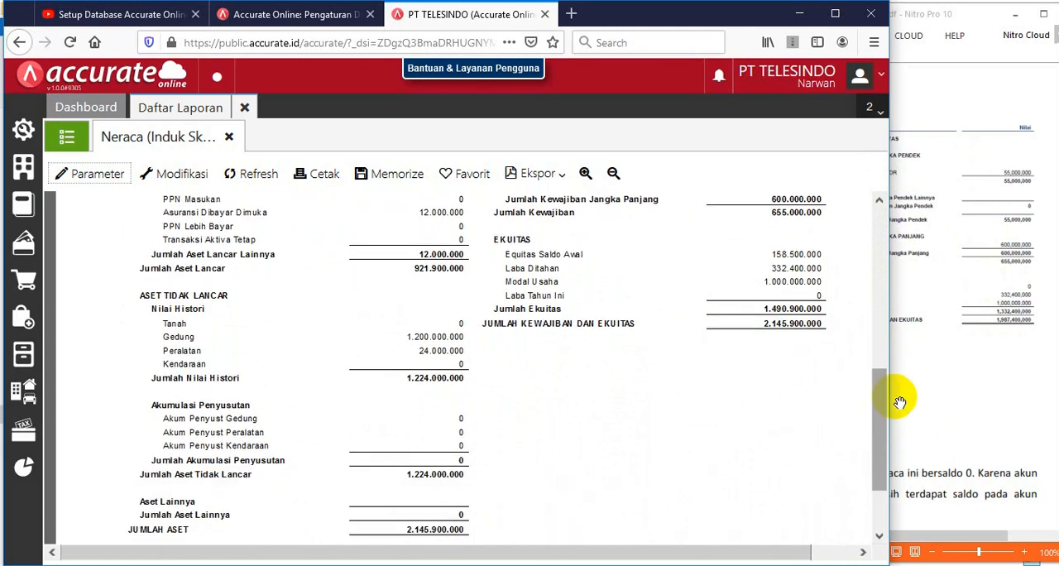
pyautogui.scroll(-2, 700, 419)
pyautogui.click(983, 335)
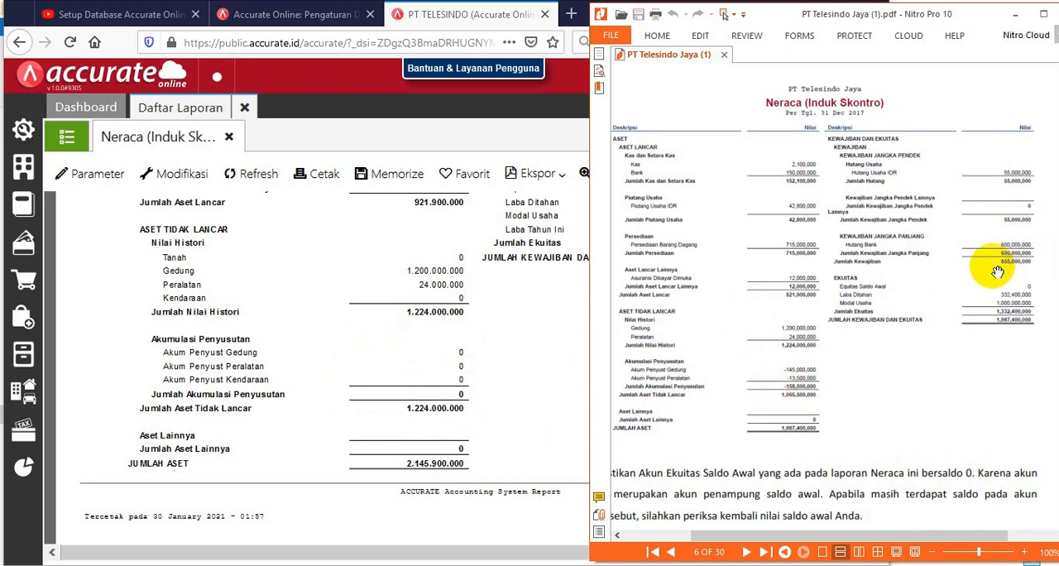
pyautogui.scroll(2, 1026, 261)
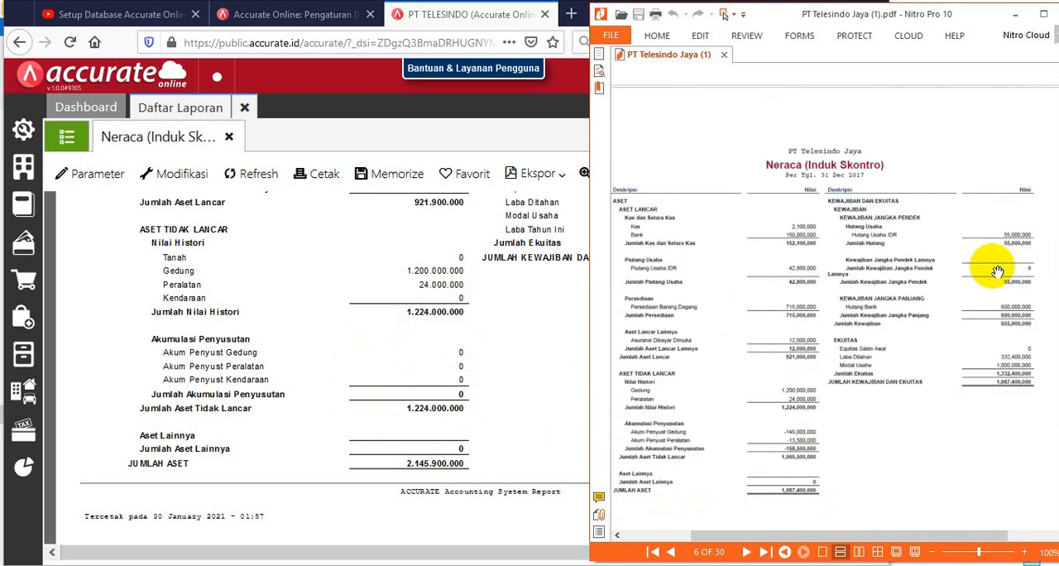
# Start a new Proses Akhir Bulan entry and set its period to Desember 2017
pyautogui.click(528, 310)
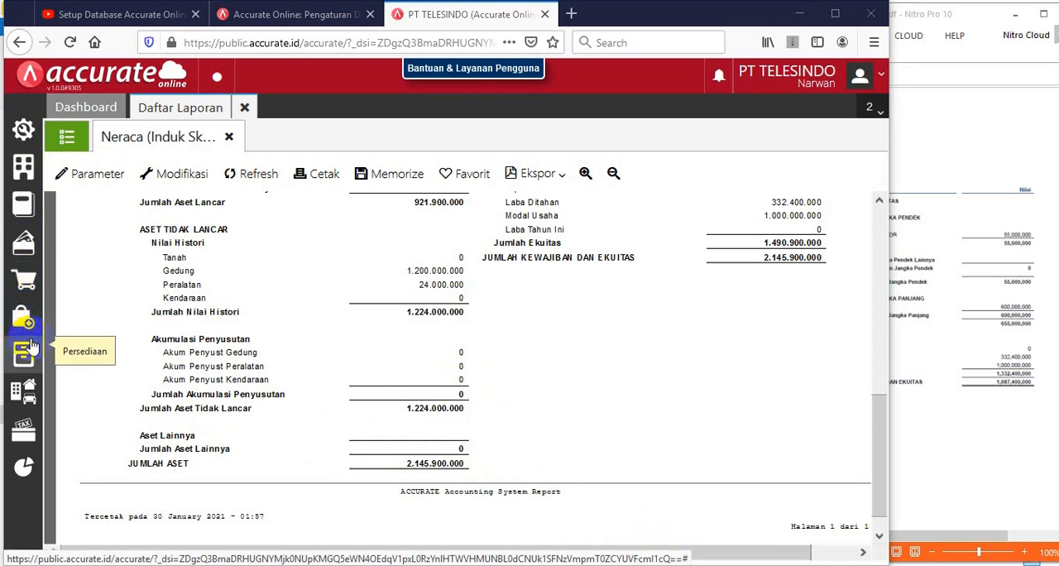
pyautogui.click(24, 178)
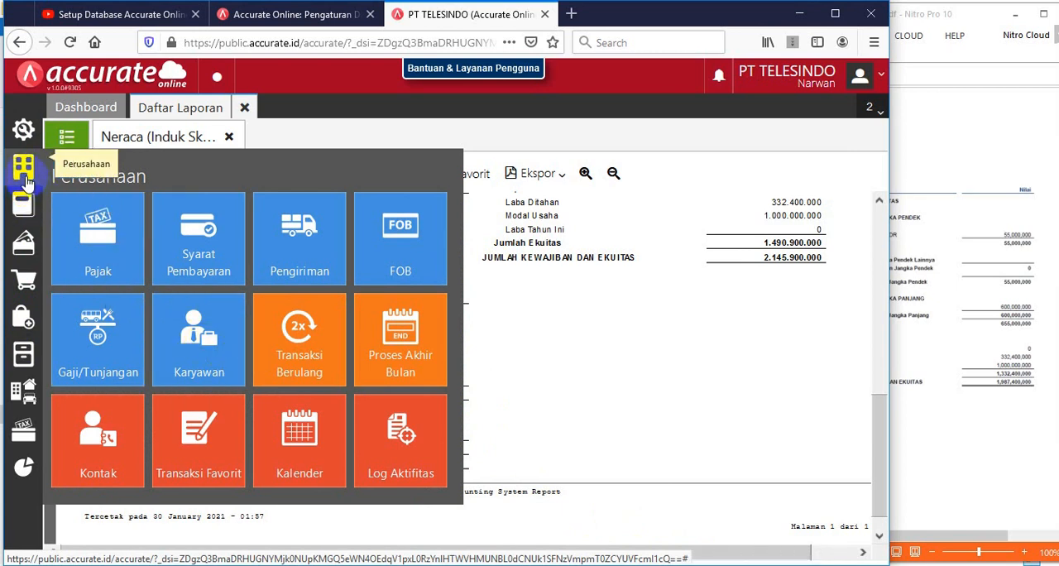
pyautogui.click(393, 339)
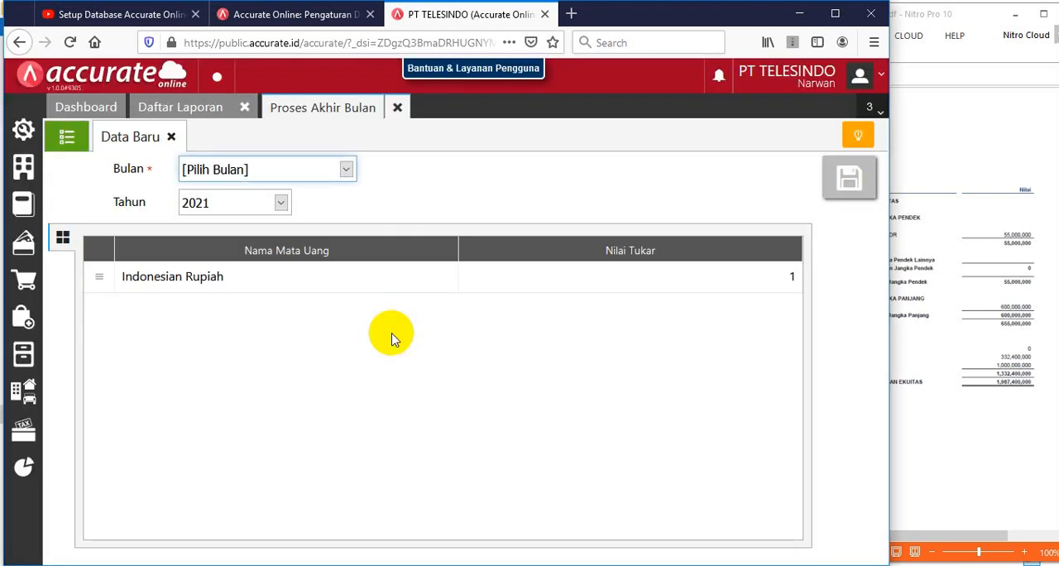
pyautogui.click(350, 176)
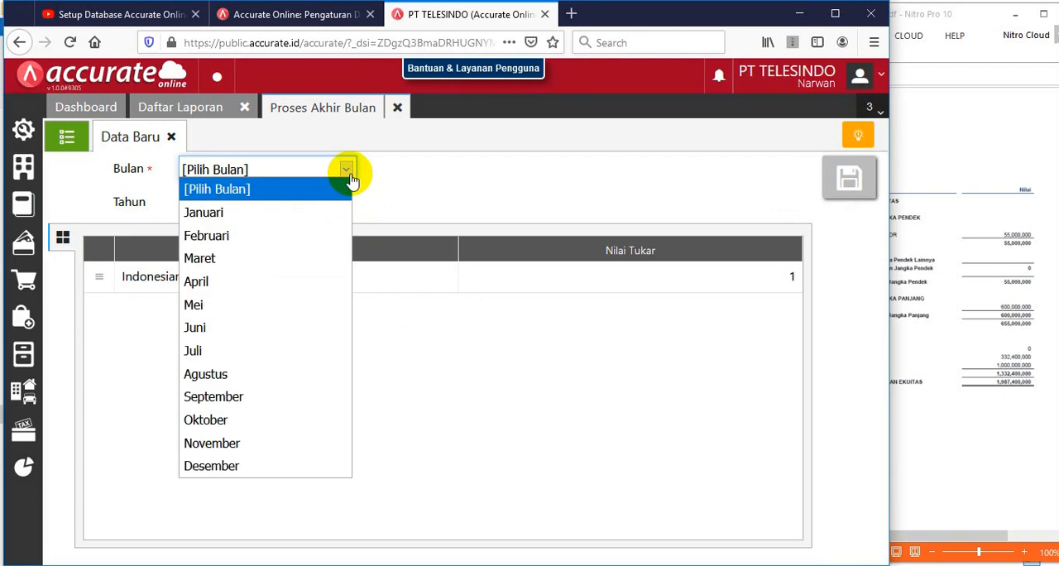
pyautogui.click(246, 466)
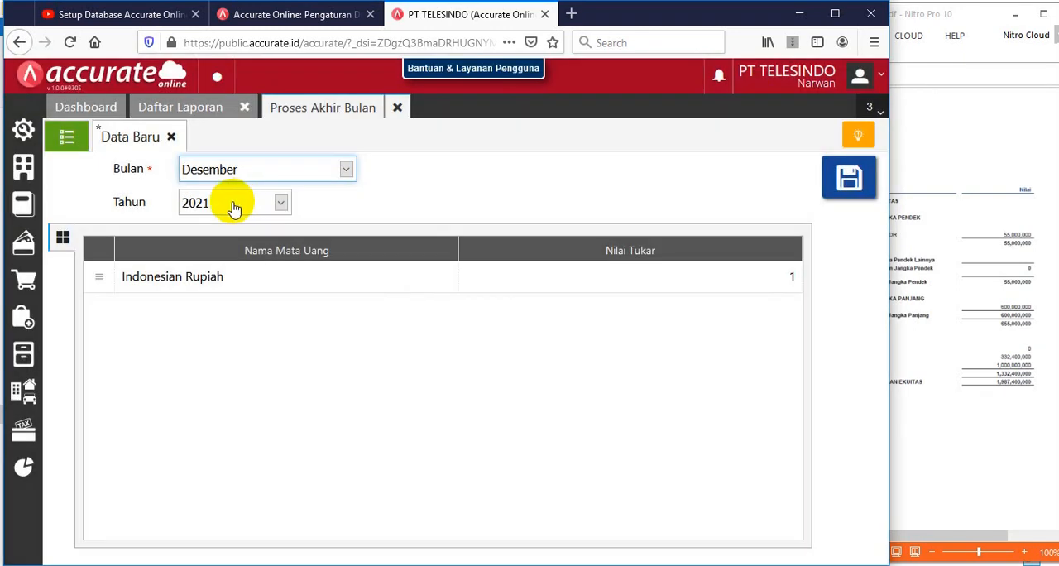
pyautogui.click(232, 205)
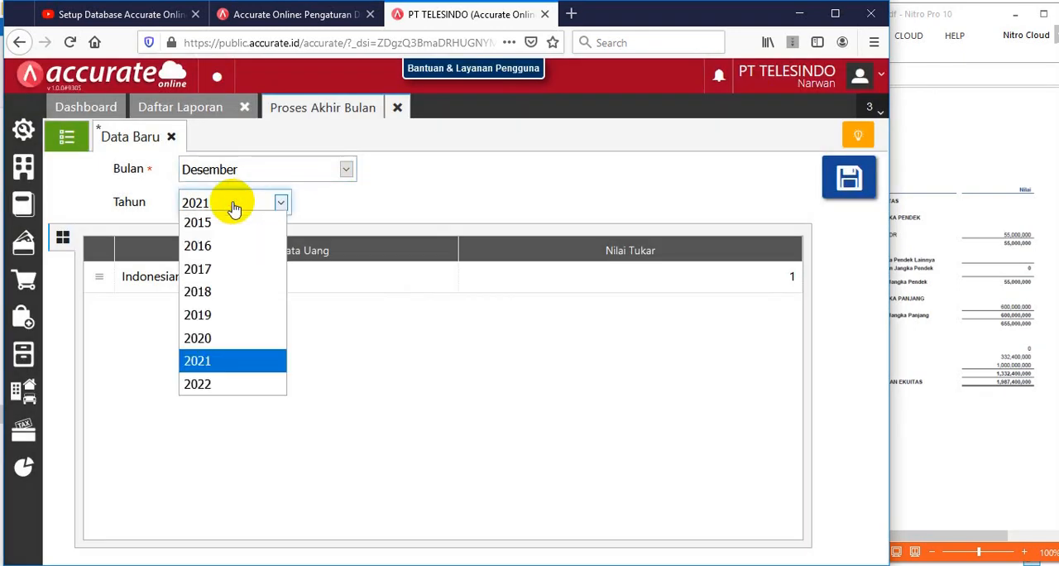
pyautogui.click(199, 269)
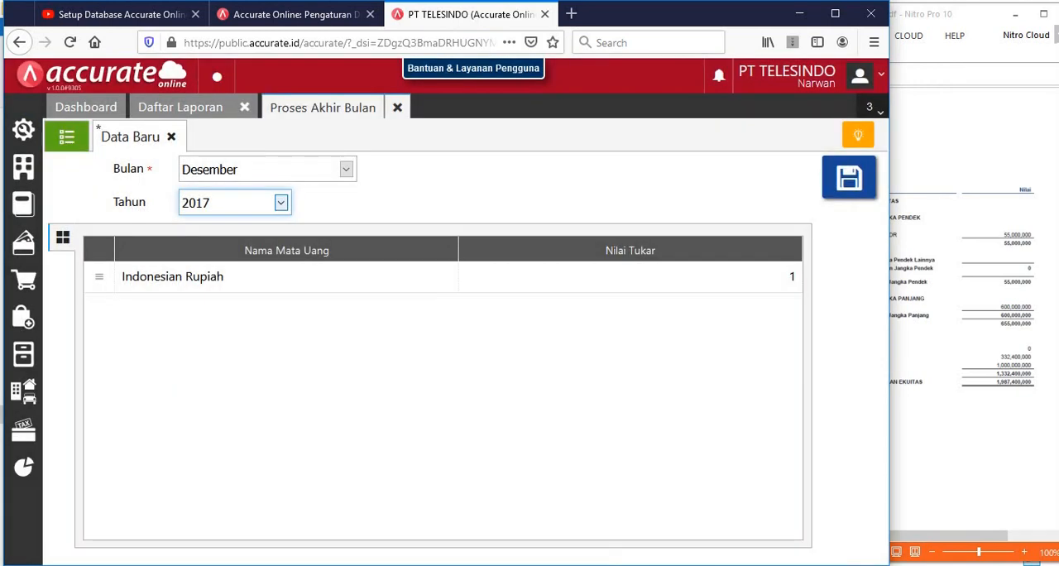
# Check the Indonesian Rupiah exchange rate entry, accept it and save the Desember 2017 month-end process
pyautogui.doubleClick(236, 285)
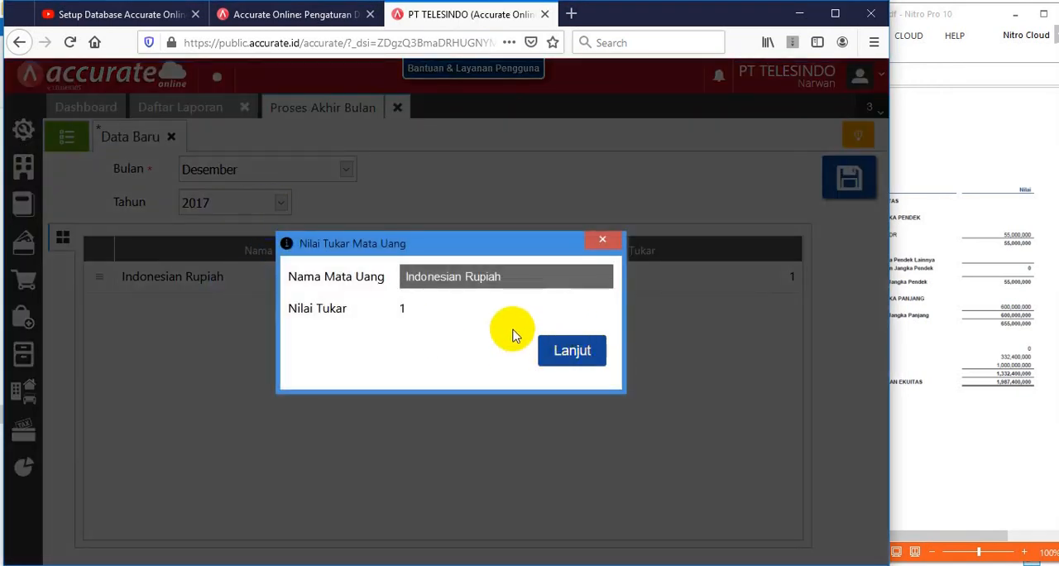
pyautogui.click(570, 358)
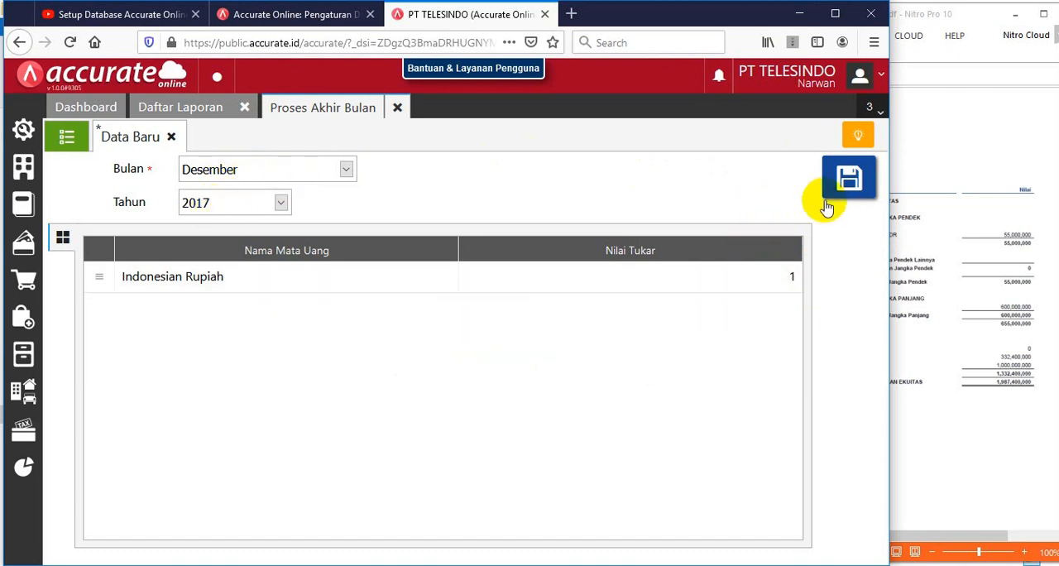
pyautogui.click(853, 181)
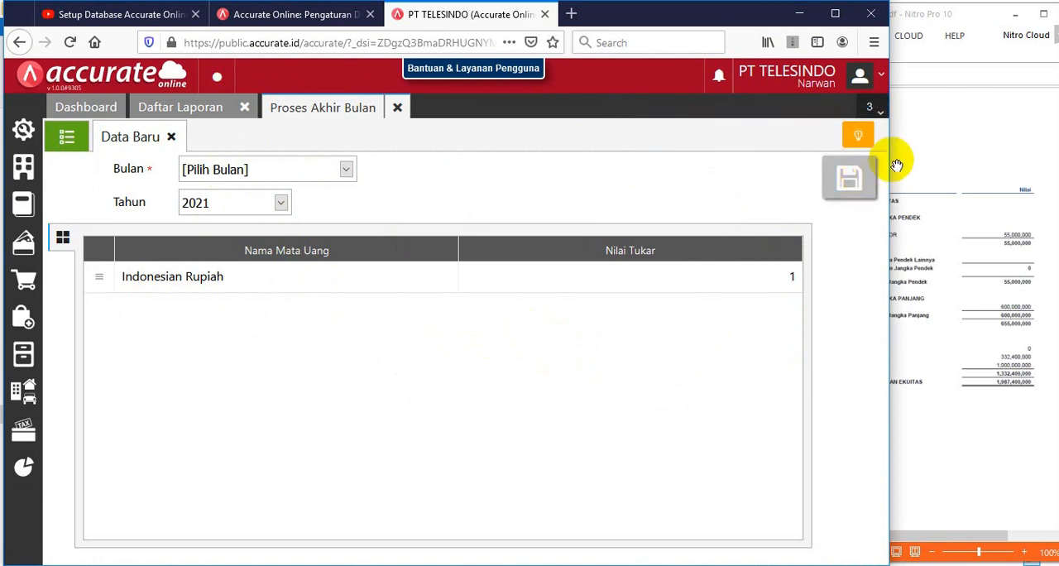
# Close Proses Akhir Bulan and refresh the Neraca (Induk Skontro) report in the maximized browser window
pyautogui.click(836, 15)
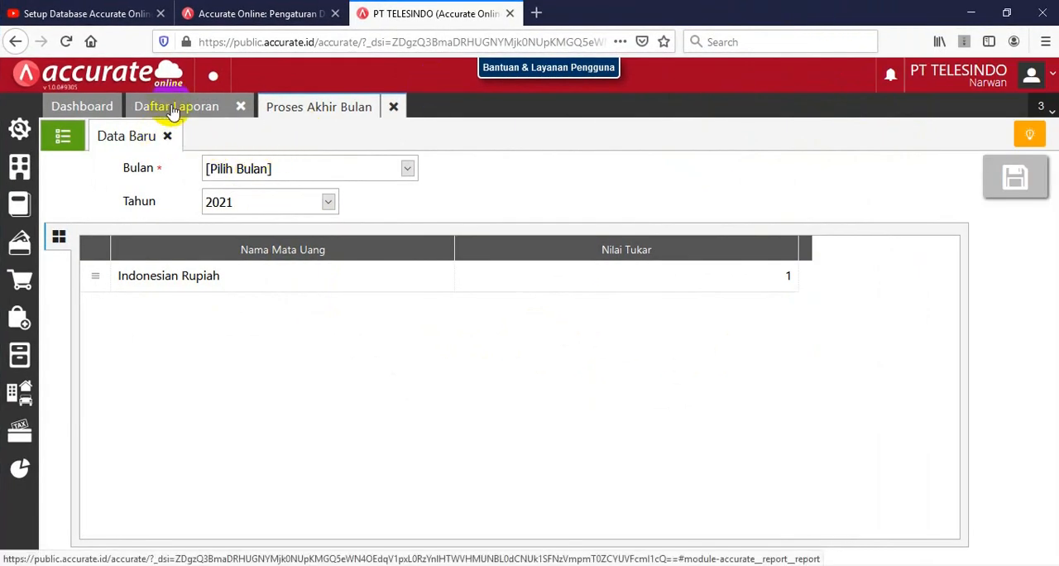
pyautogui.click(393, 105)
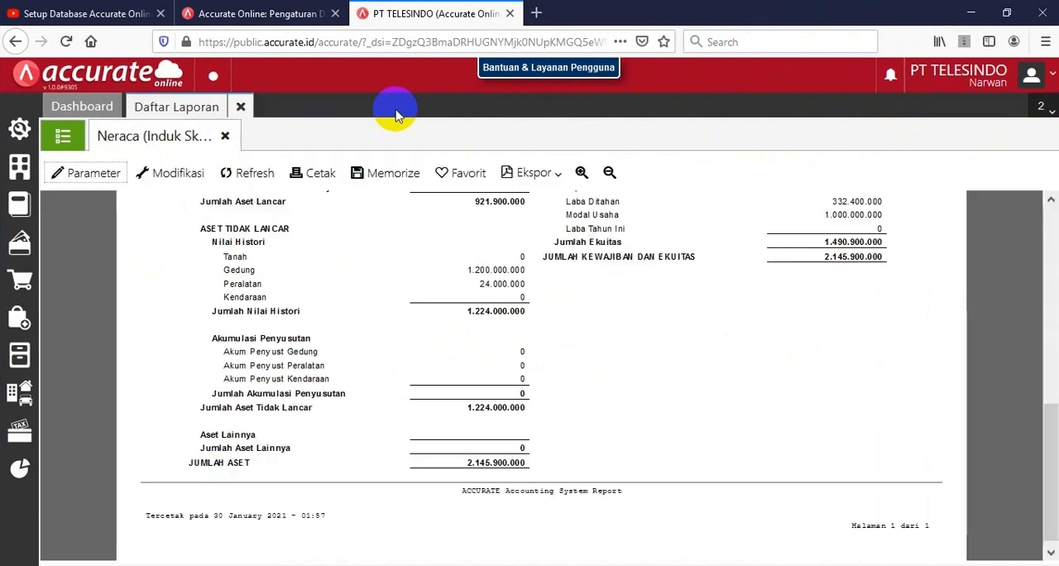
pyautogui.click(239, 175)
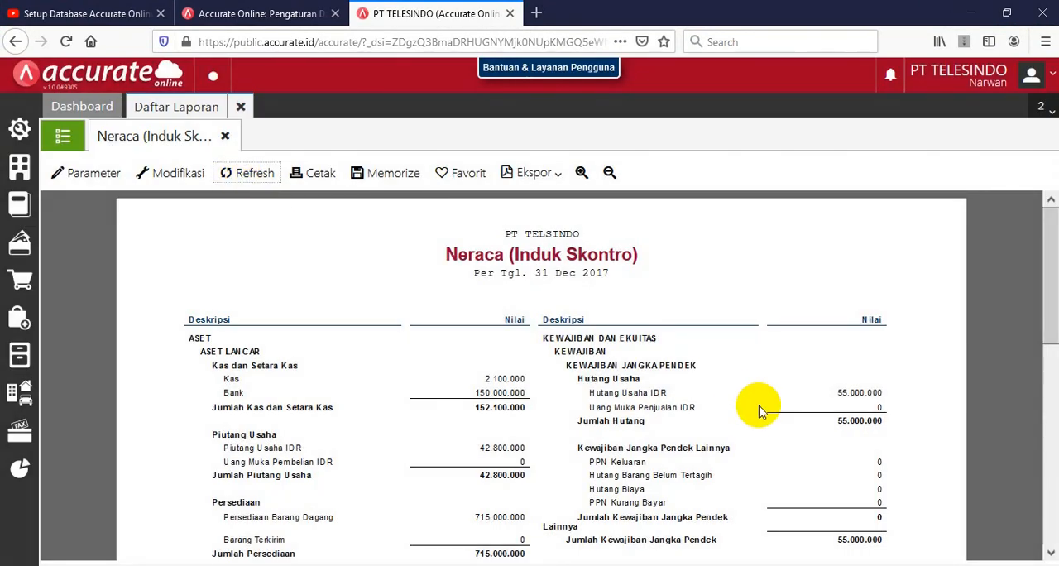
pyautogui.scroll(-10, 763, 425)
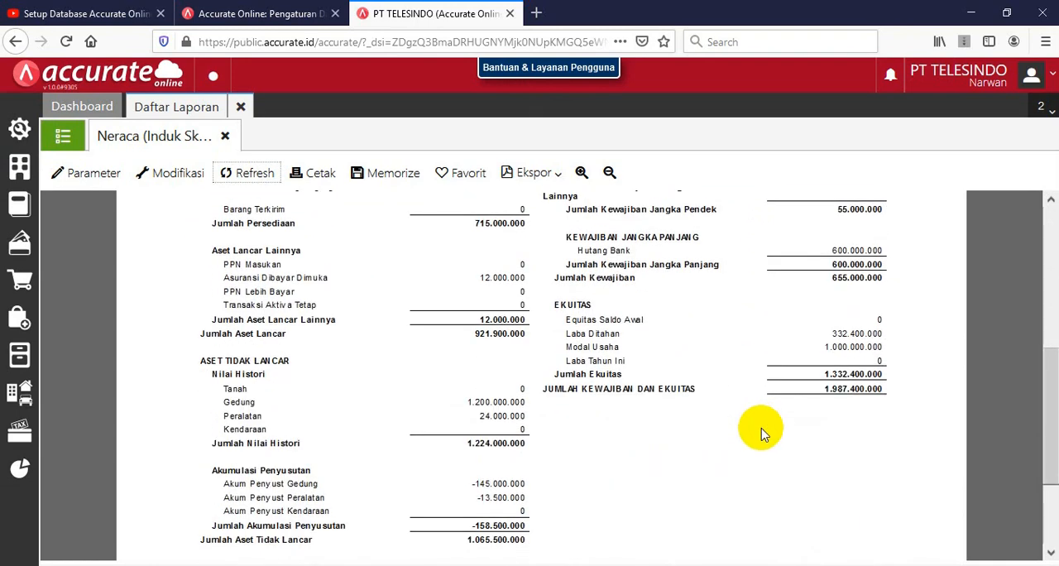
pyautogui.scroll(-1, 763, 430)
pyautogui.scroll(3, 756, 425)
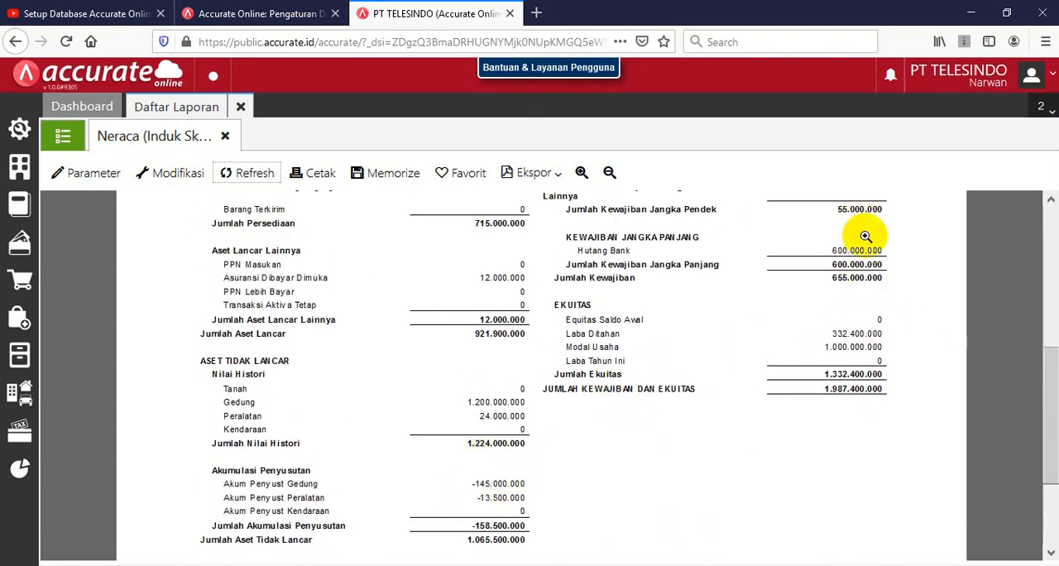
pyautogui.scroll(-1, 801, 387)
# Compare the refreshed report's accumulated depreciation and Jumlah Aset with the PDF's Neraca page, enlarged to 125%, side by side
pyautogui.click(1007, 18)
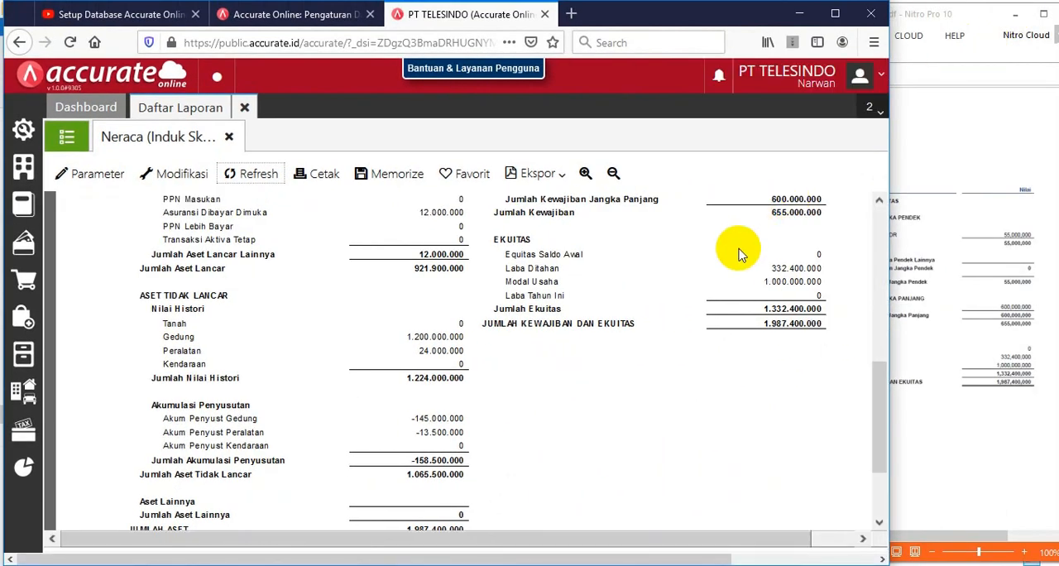
pyautogui.click(917, 263)
pyautogui.scroll(-2, 809, 433)
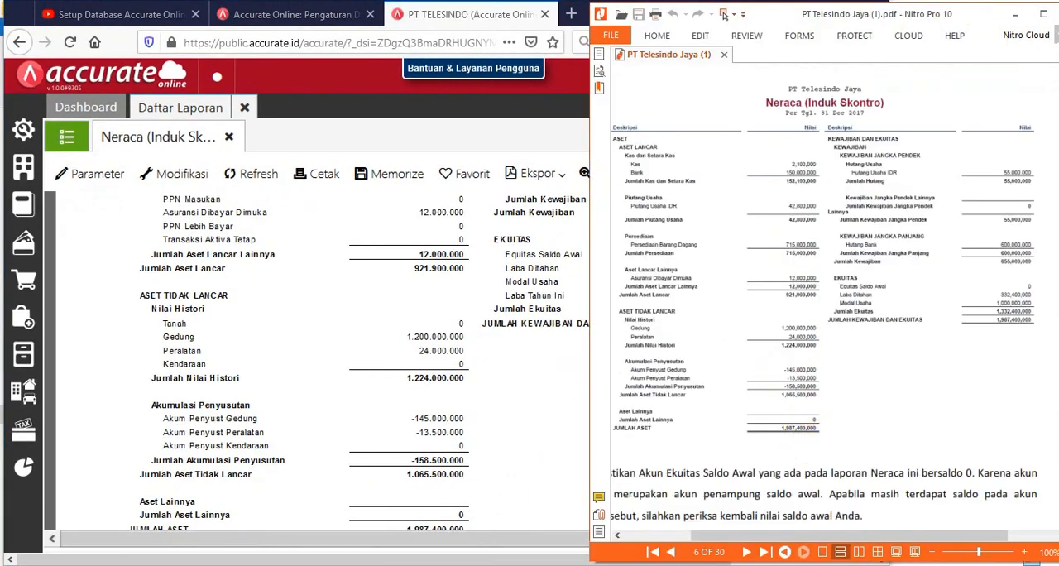
pyautogui.click(1030, 556)
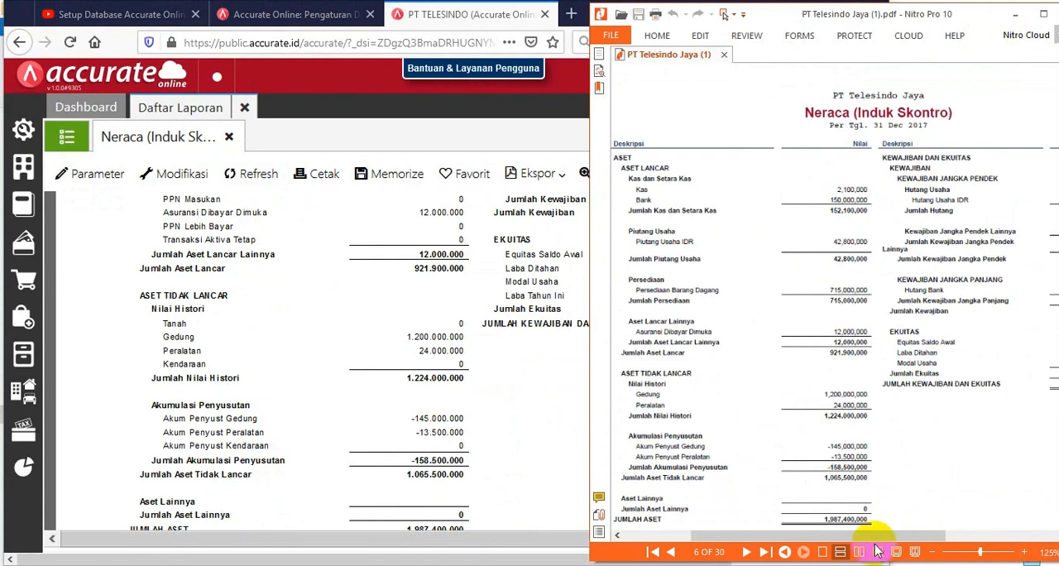
pyautogui.moveTo(869, 537); pyautogui.dragTo(891, 538)
pyautogui.scroll(-1, 837, 434)
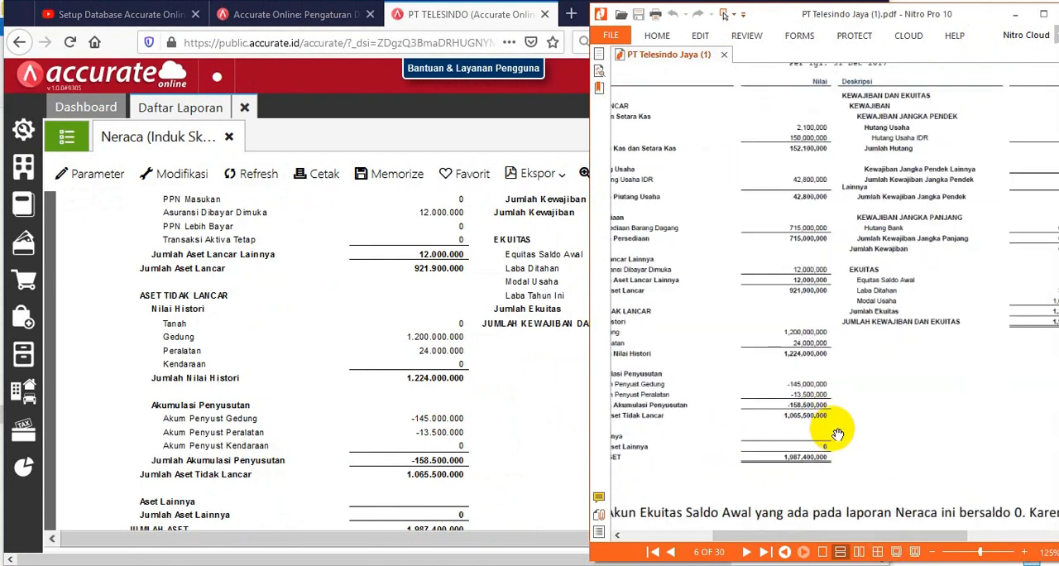
pyautogui.scroll(-2, 437, 501)
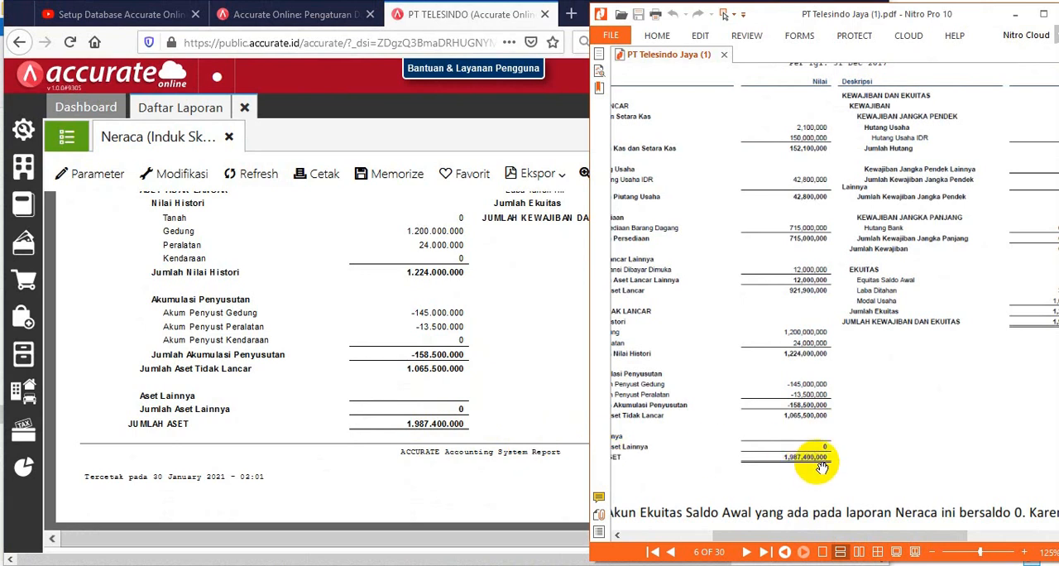
# Compare Jumlah Ekuitas and Jumlah Kewajiban dan Ekuitas in the report with the matching lines in the PDF
pyautogui.moveTo(914, 539); pyautogui.dragTo(946, 537)
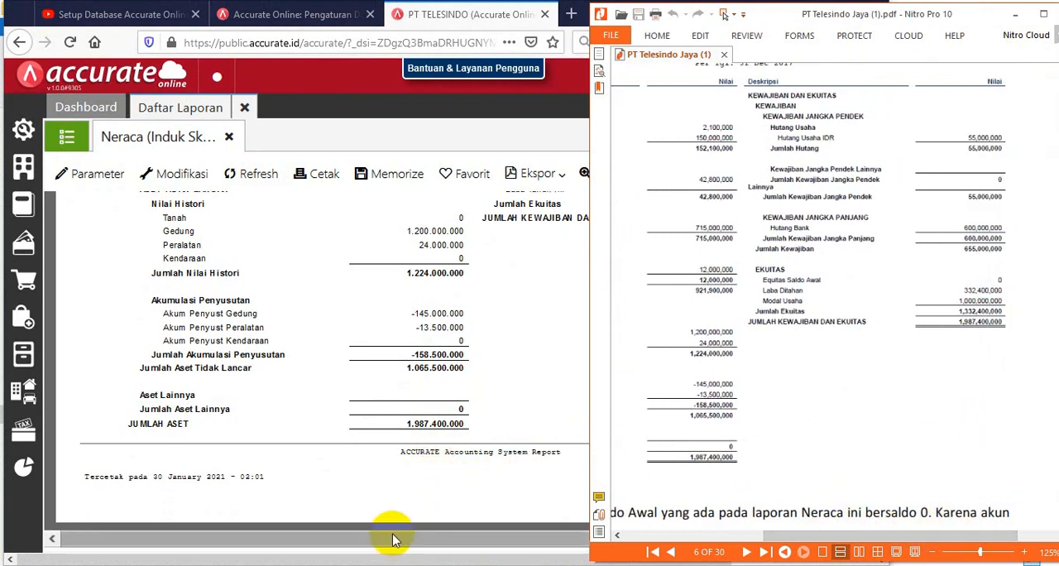
pyautogui.click(393, 539)
pyautogui.moveTo(393, 538); pyautogui.dragTo(440, 549)
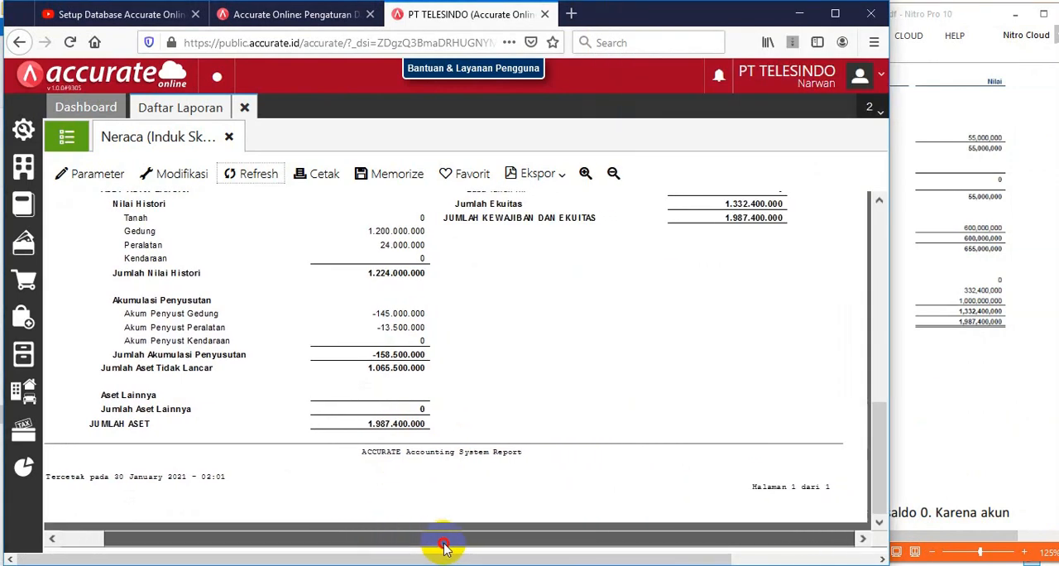
pyautogui.click(950, 385)
pyautogui.click(549, 300)
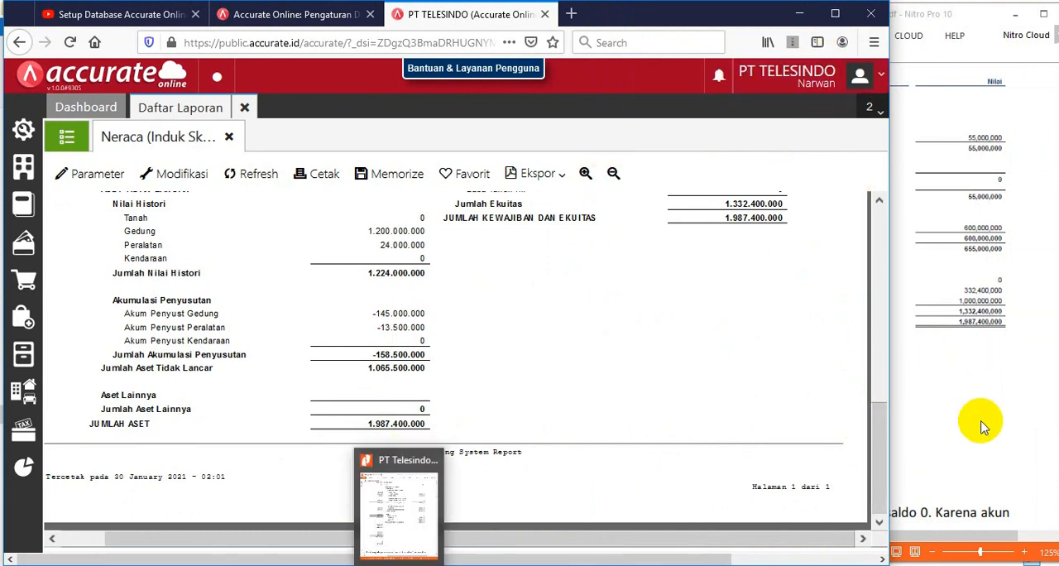
# Advance the PDF to BAB II, Petunjuk Pengisian Transaksi, on page 7
pyautogui.click(1006, 383)
pyautogui.scroll(-5, 1005, 383)
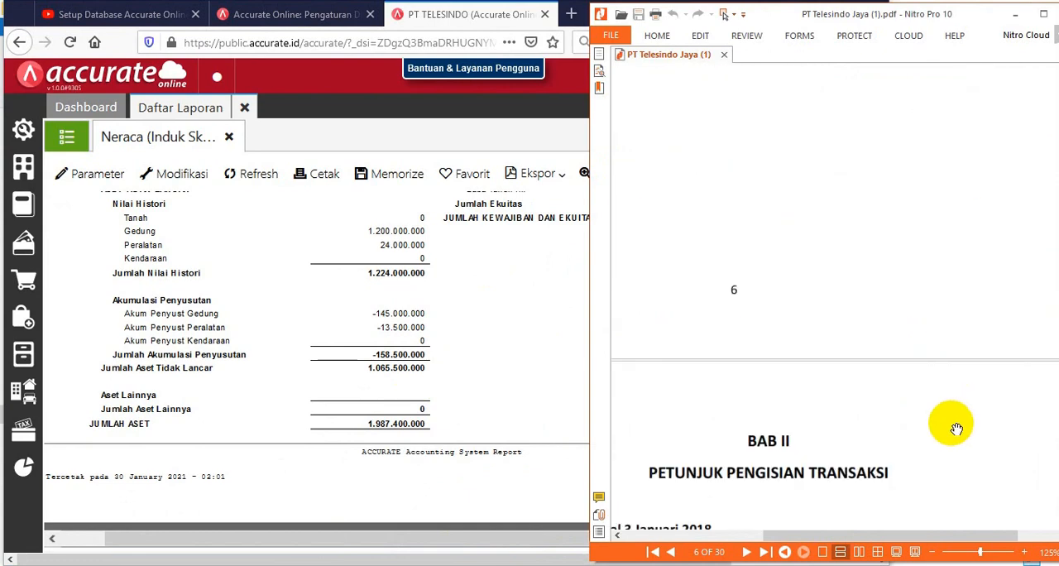
pyautogui.scroll(-5, 915, 374)
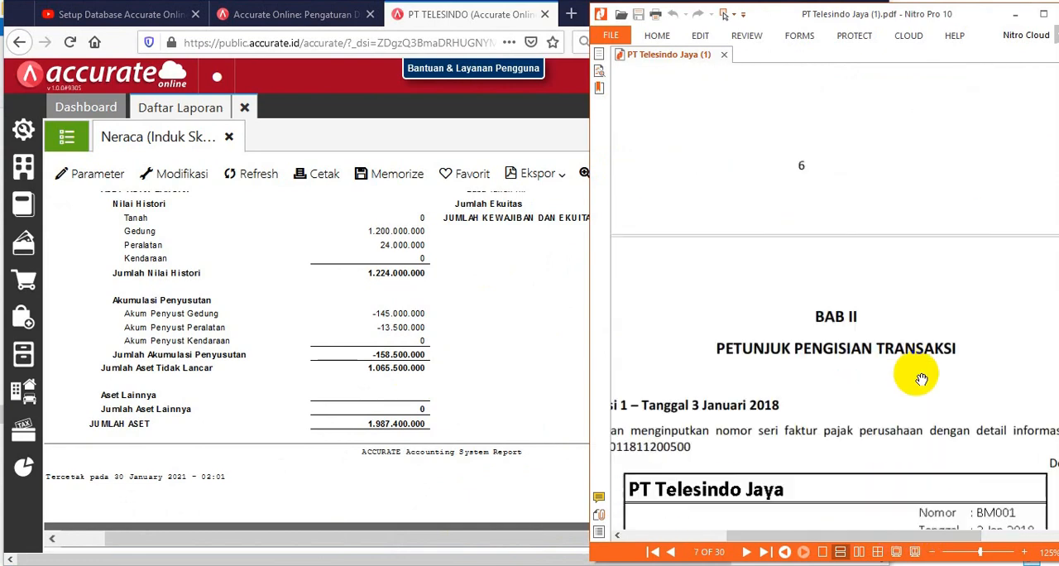